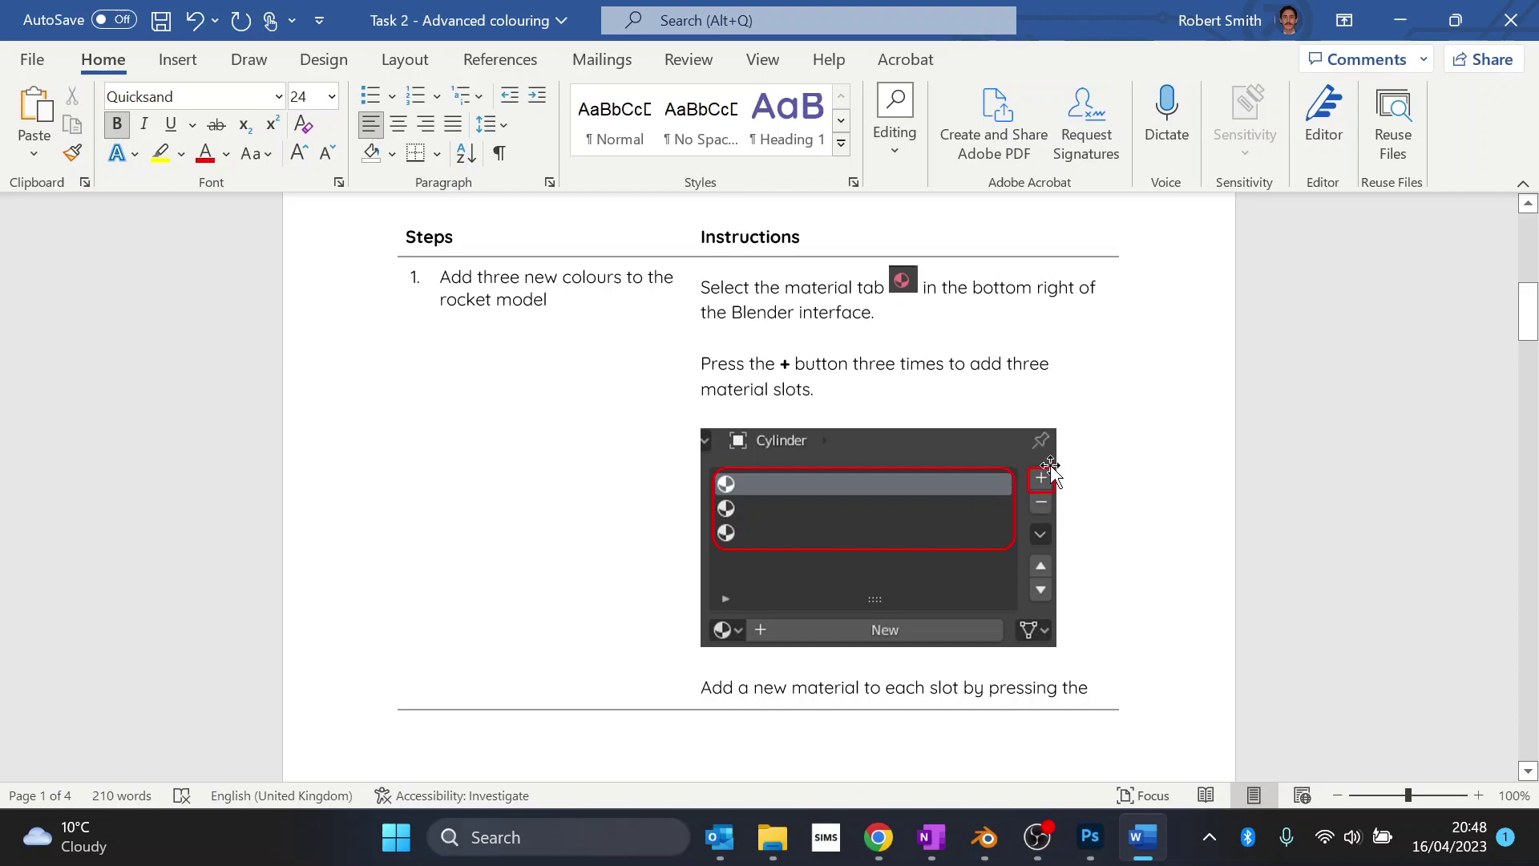
# - Read the worksheet instructions on adding, colouring and naming three materials, and switch to the rocket's material settings in Blender
pyautogui.scroll(-2, 1002, 473)
pyautogui.scroll(-10, 997, 469)
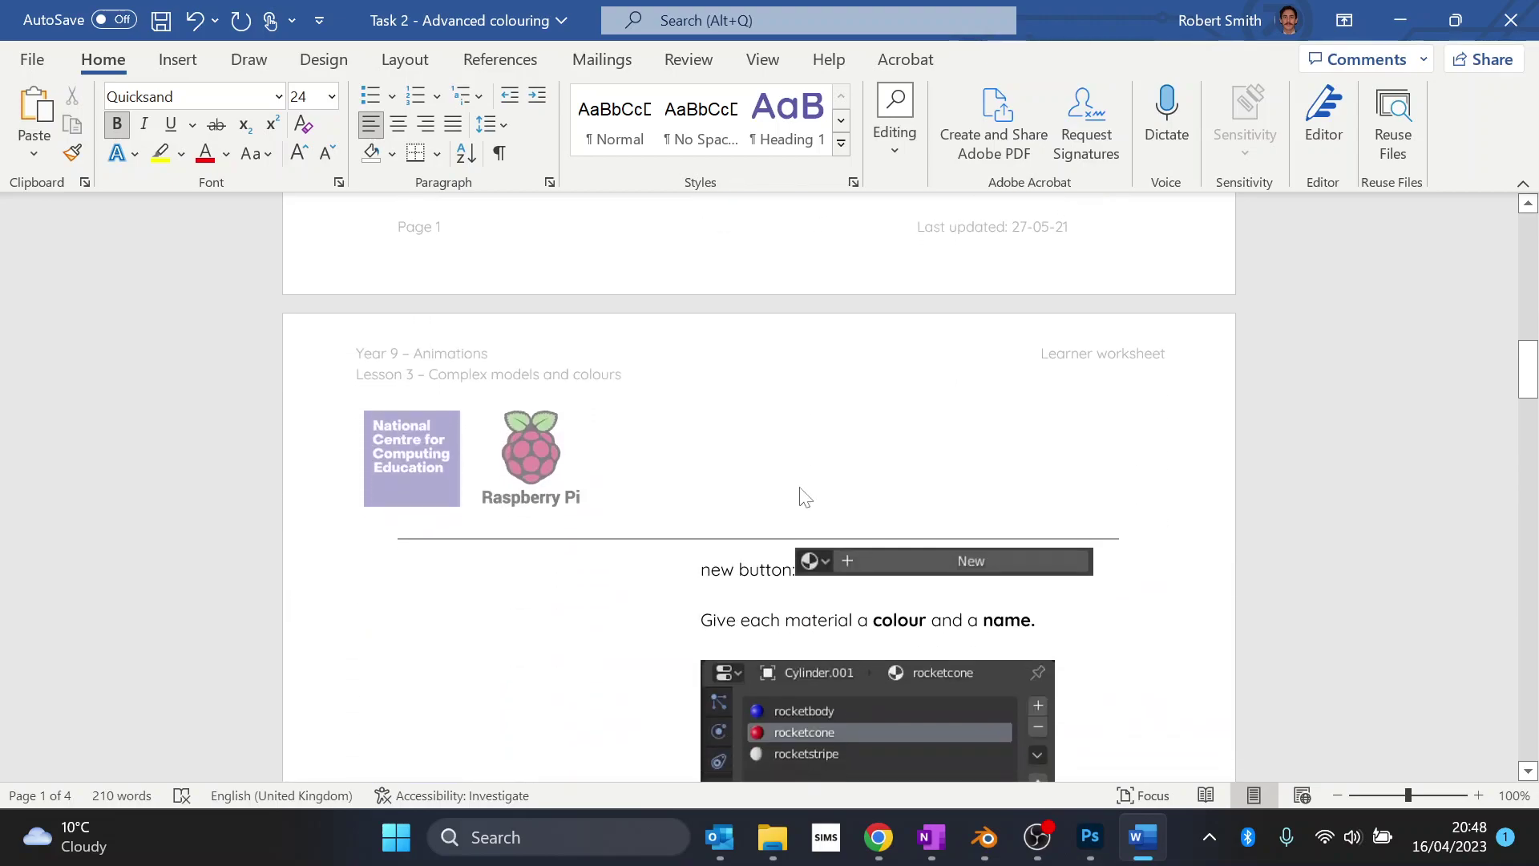
pyautogui.scroll(-3, 804, 497)
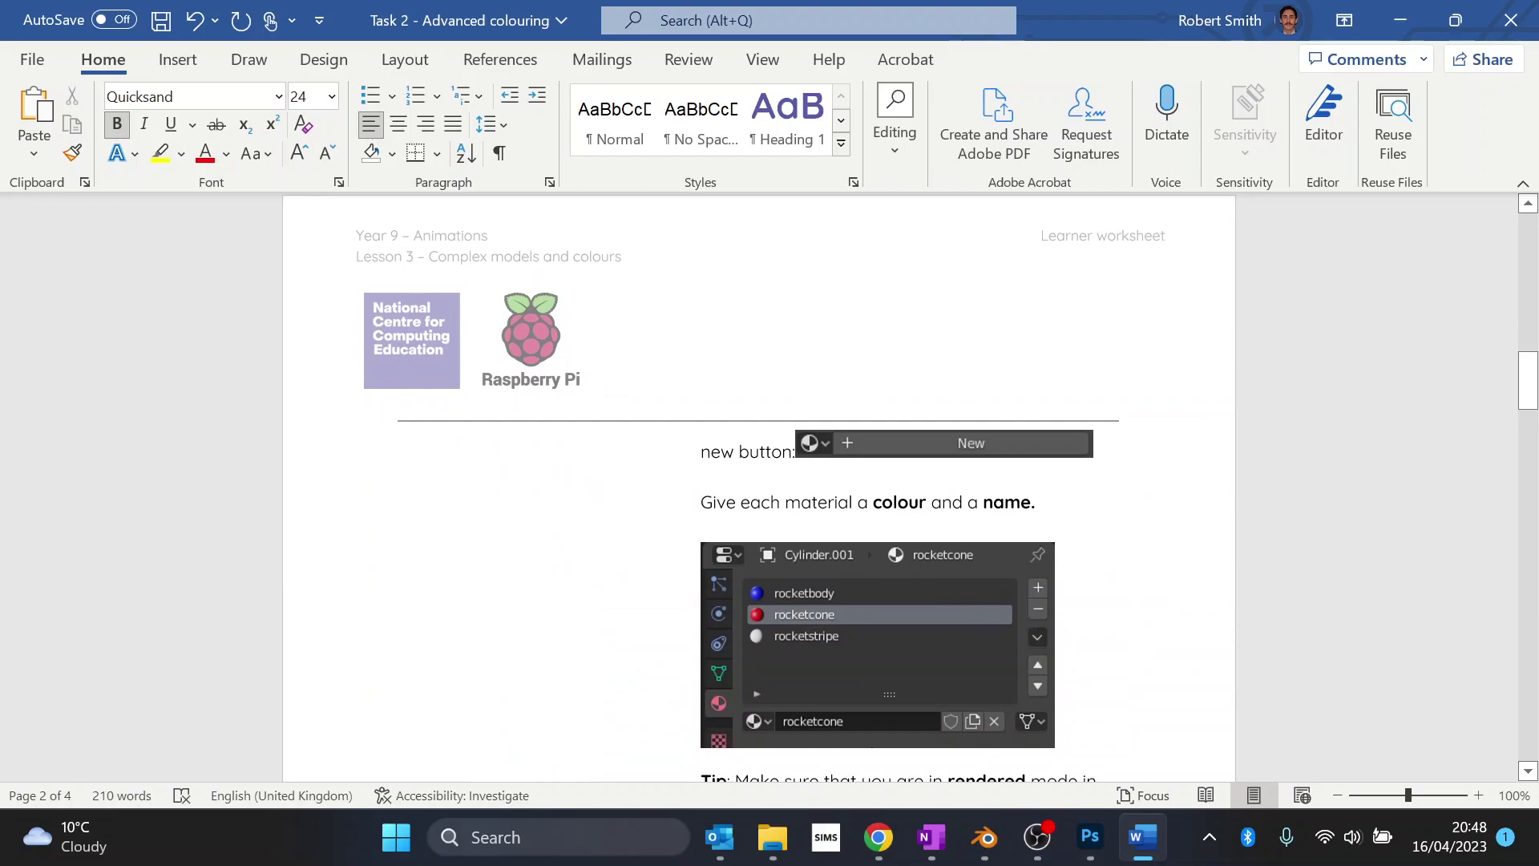
pyautogui.click(985, 837)
pyautogui.scroll(5, 1216, 646)
pyautogui.scroll(2, 1299, 577)
pyautogui.scroll(5, 1055, 556)
pyautogui.scroll(-9, 978, 509)
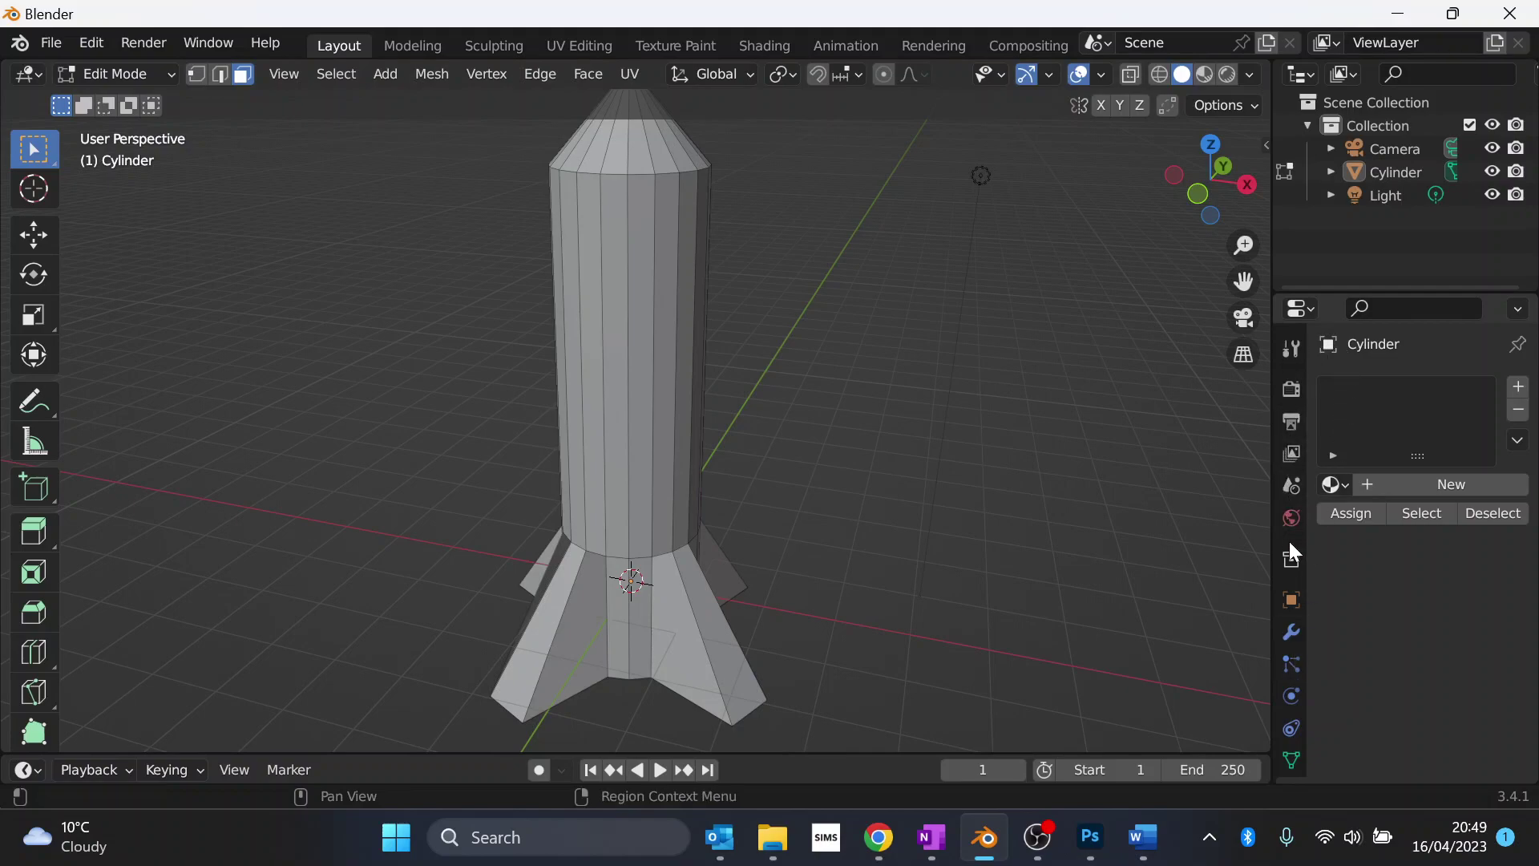
pyautogui.scroll(-1, 1295, 679)
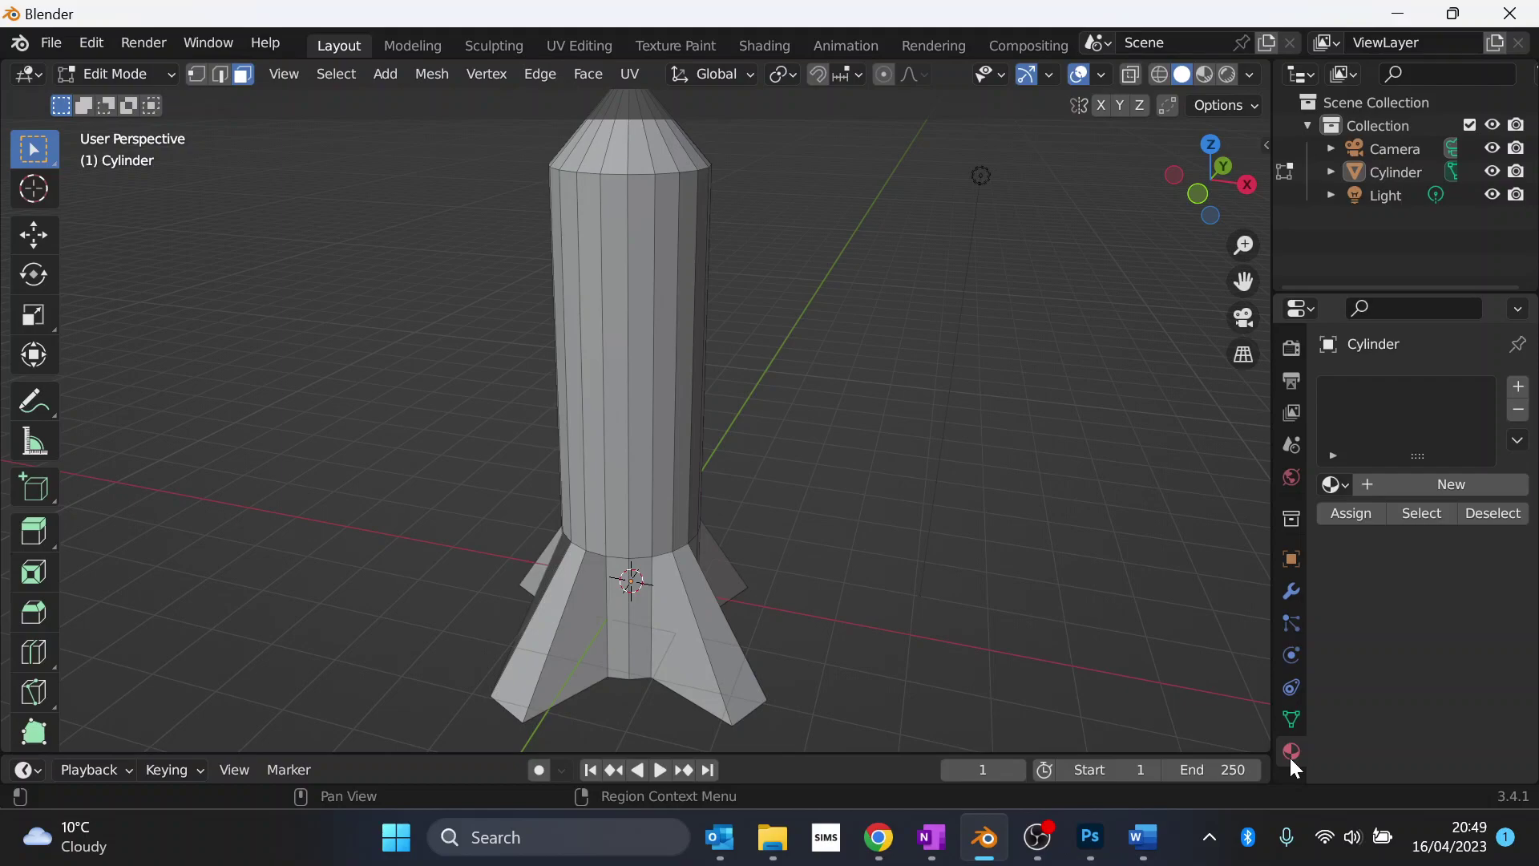
# - Add a new material to the rocket and name it rocketbody
pyautogui.click(1384, 486)
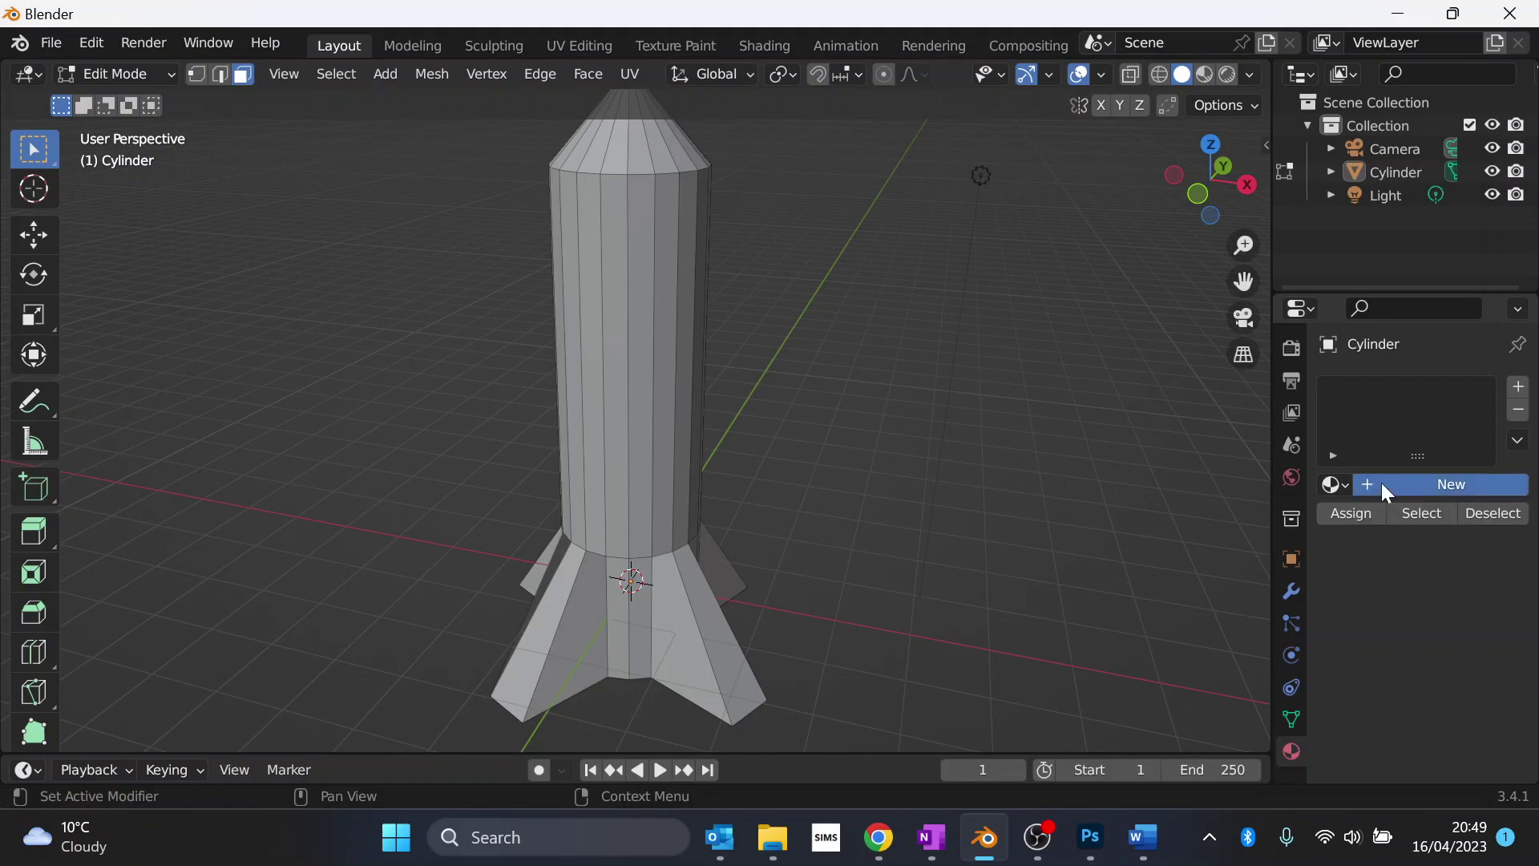
pyautogui.click(1382, 482)
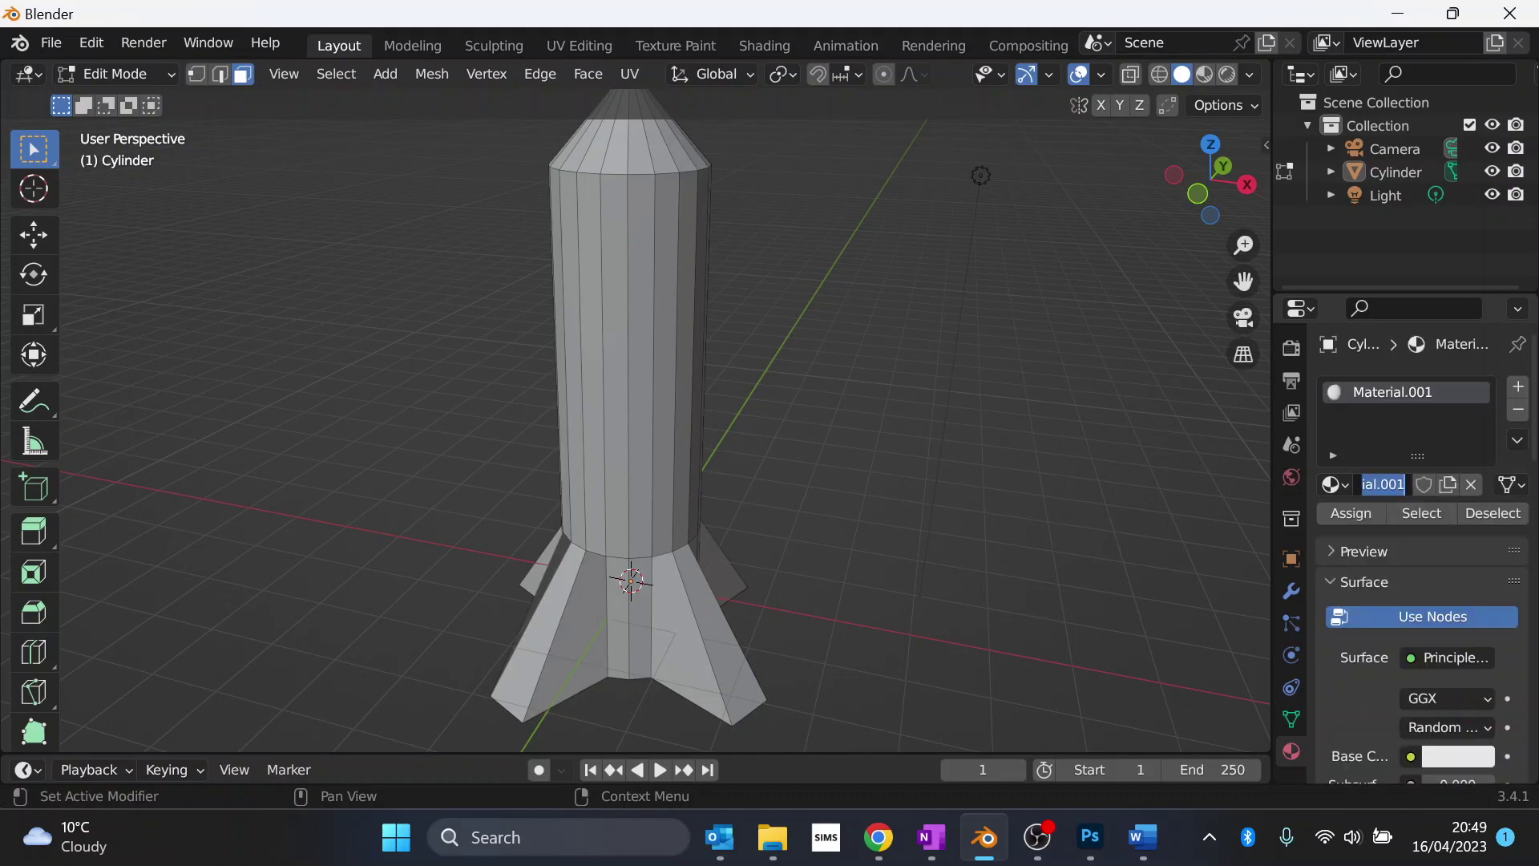
pyautogui.write('rocketbody')
pyautogui.press('Left')
pyautogui.press('Left')
pyautogui.press('Left')
pyautogui.press('BackSpace')
pyautogui.press('Return')
# - Add a second material slot with a new material named rcketstripe
pyautogui.click(1518, 388)
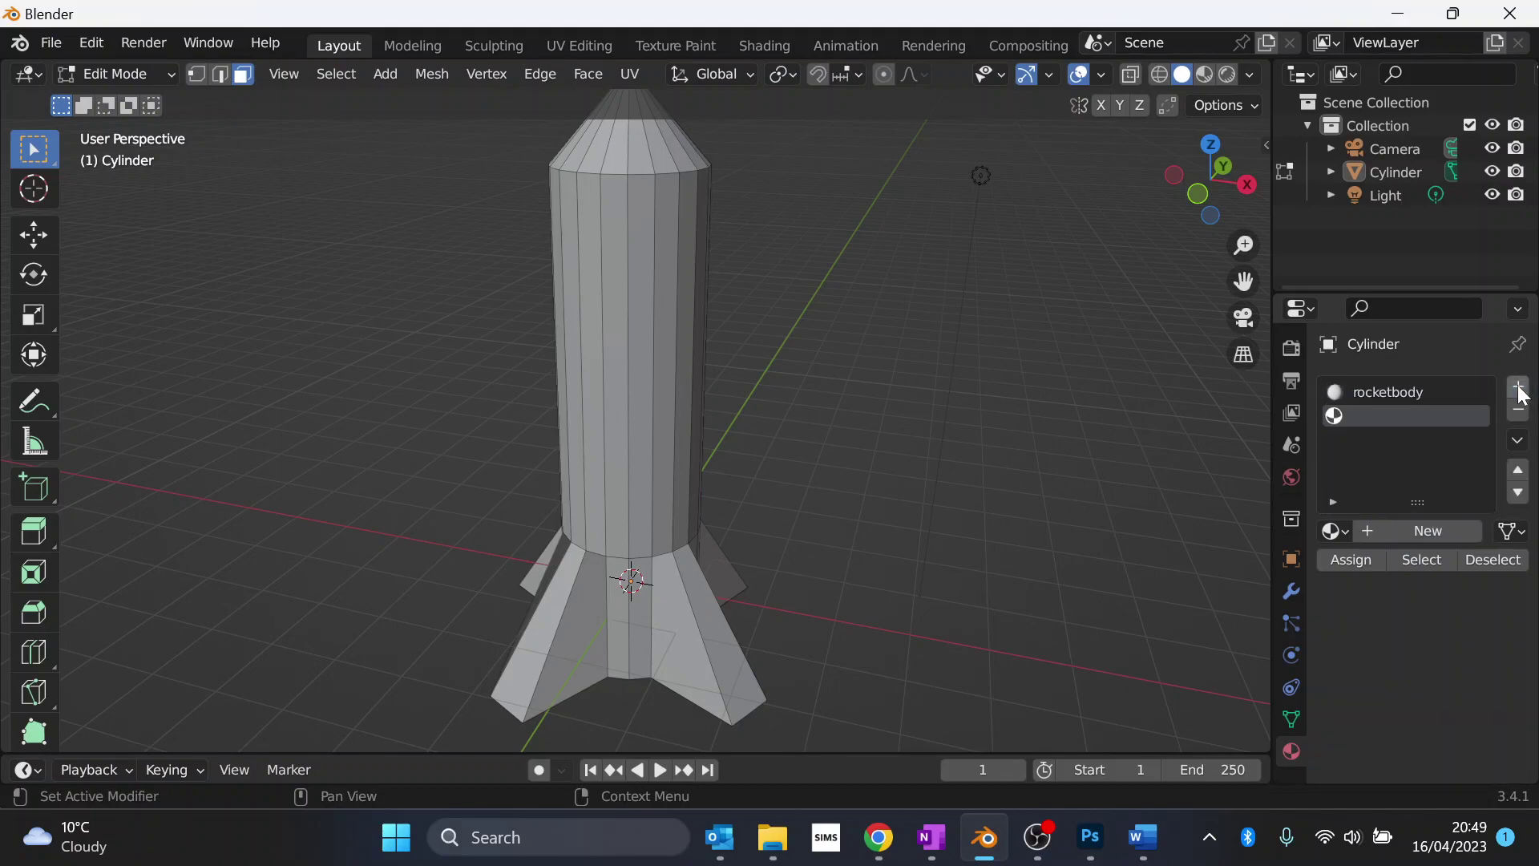
pyautogui.click(1413, 535)
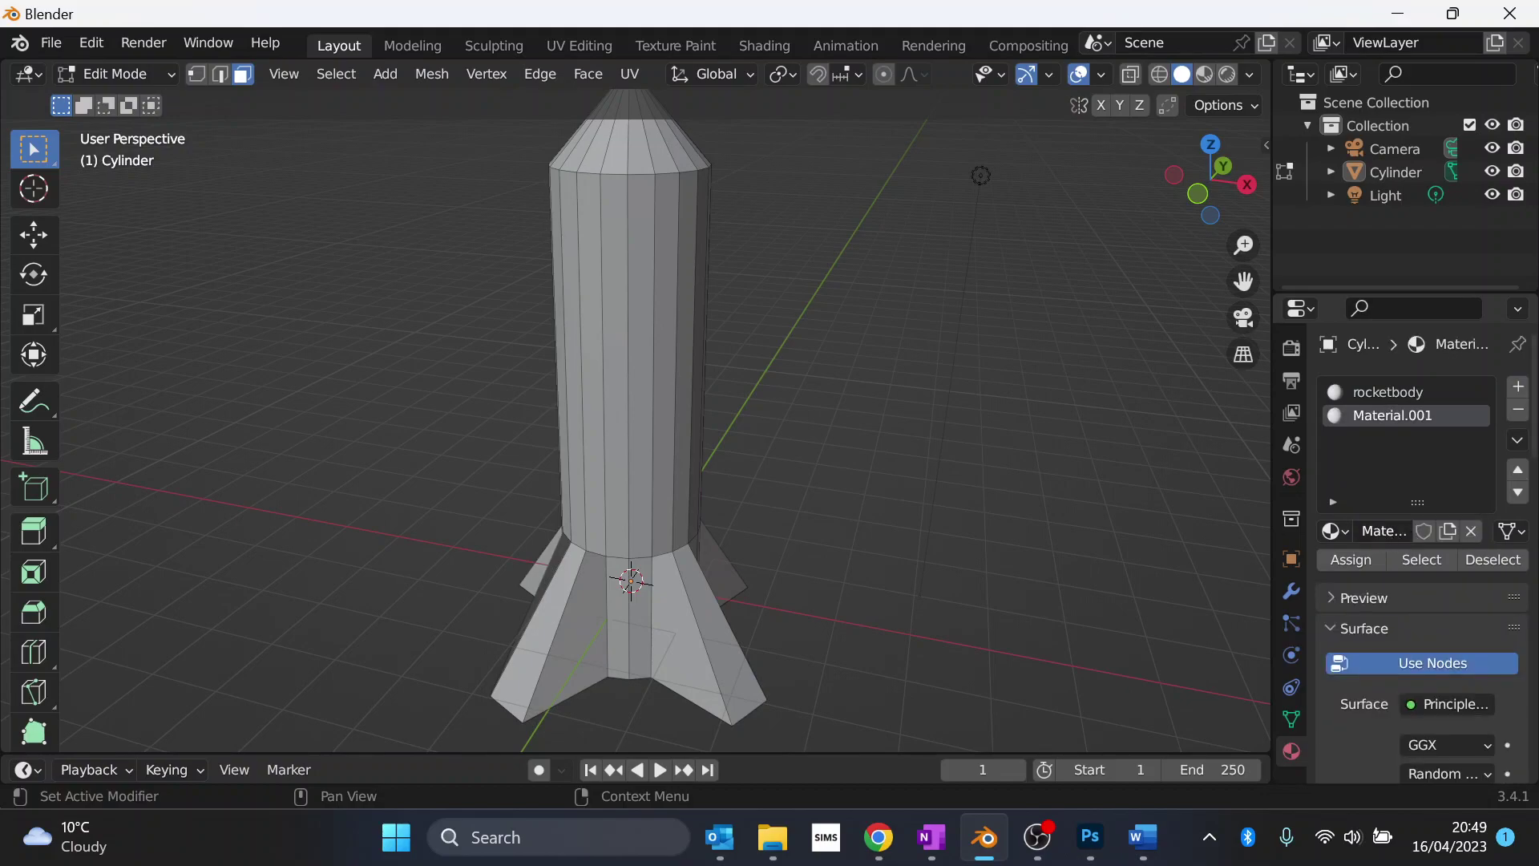
pyautogui.write('rocketstripe')
pyautogui.press('Return')
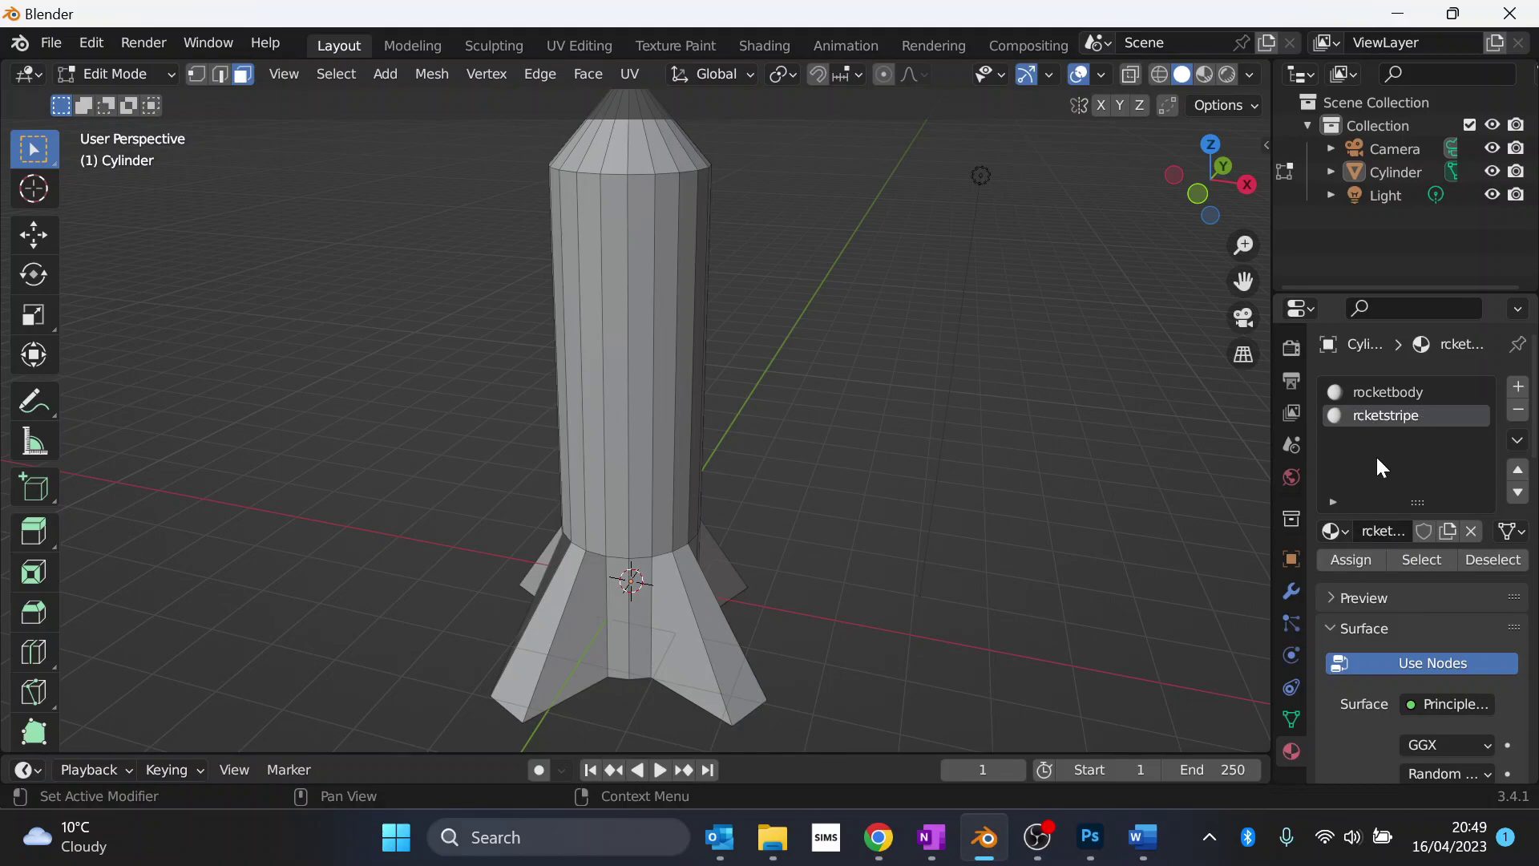
# - Check the material names in the Word worksheet, and add a third material to the rocket in Blender named rocketcone
pyautogui.hotkey('alt', 'Tab')
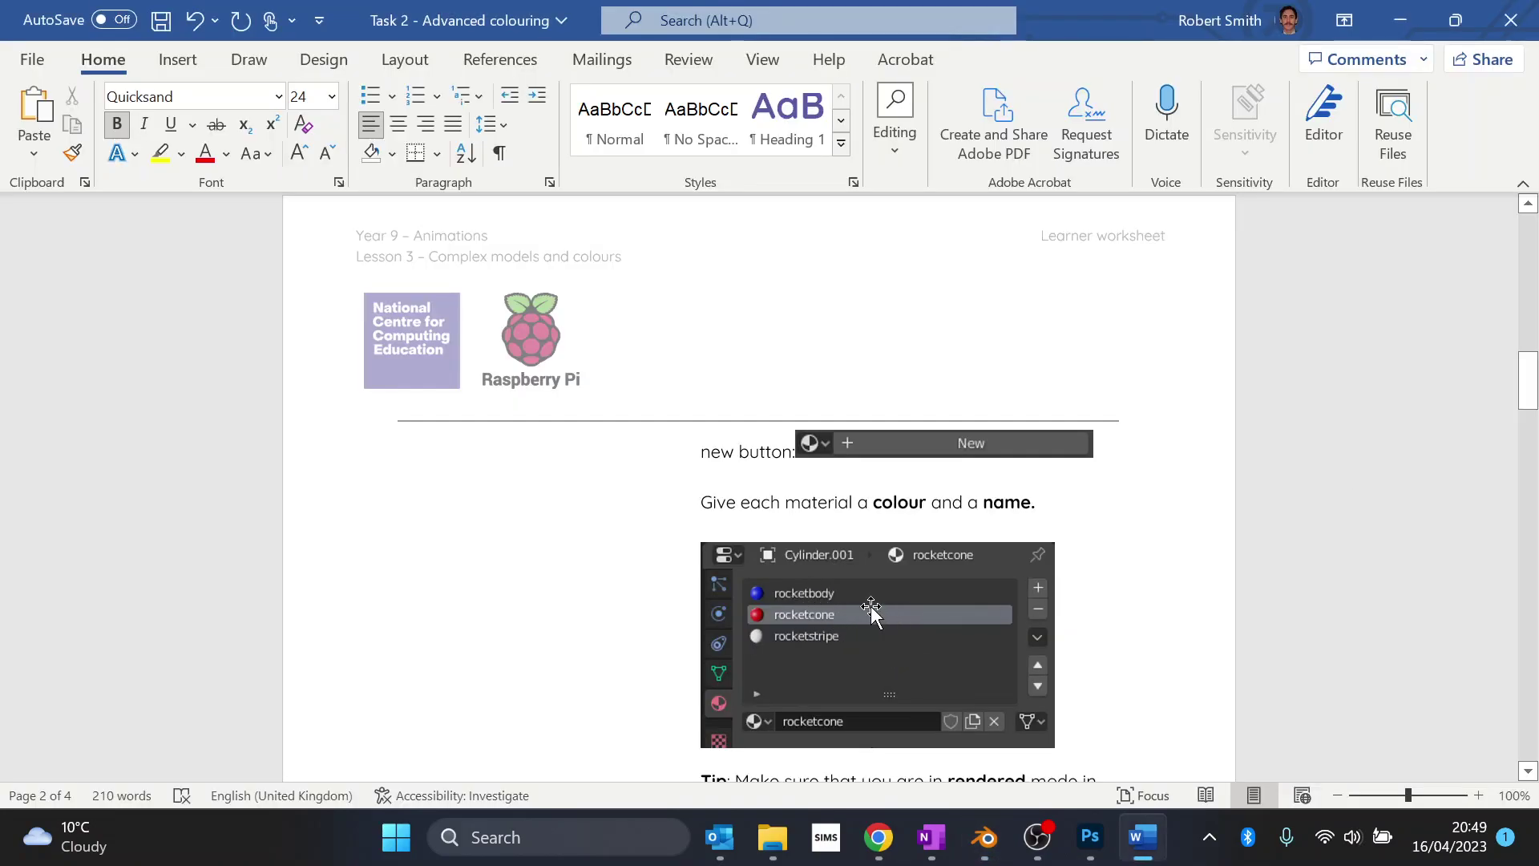
pyautogui.hotkey('alt', 'Tab')
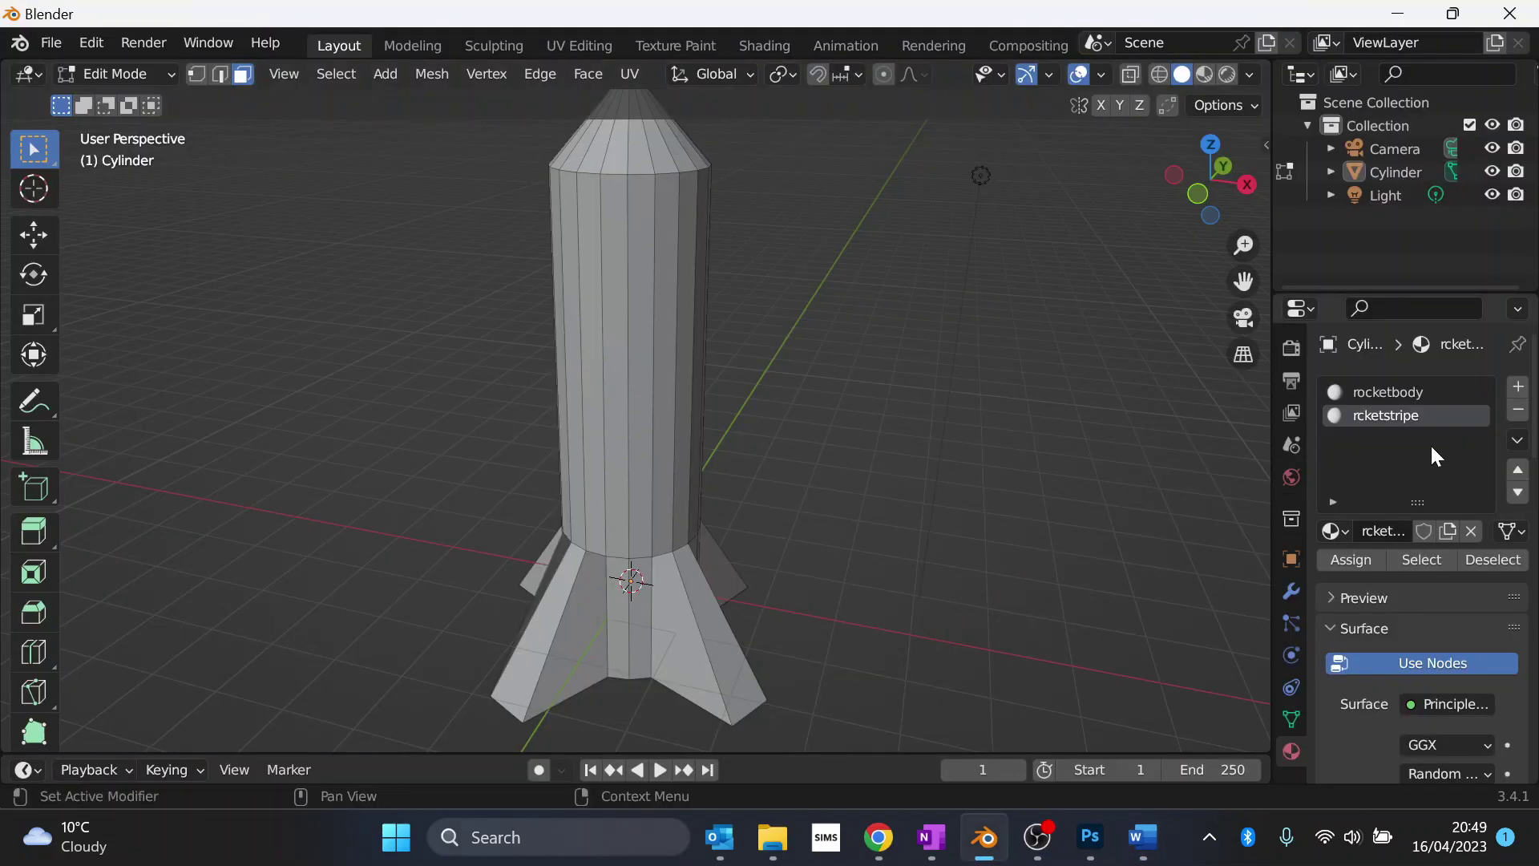
pyautogui.click(1518, 386)
pyautogui.click(1390, 529)
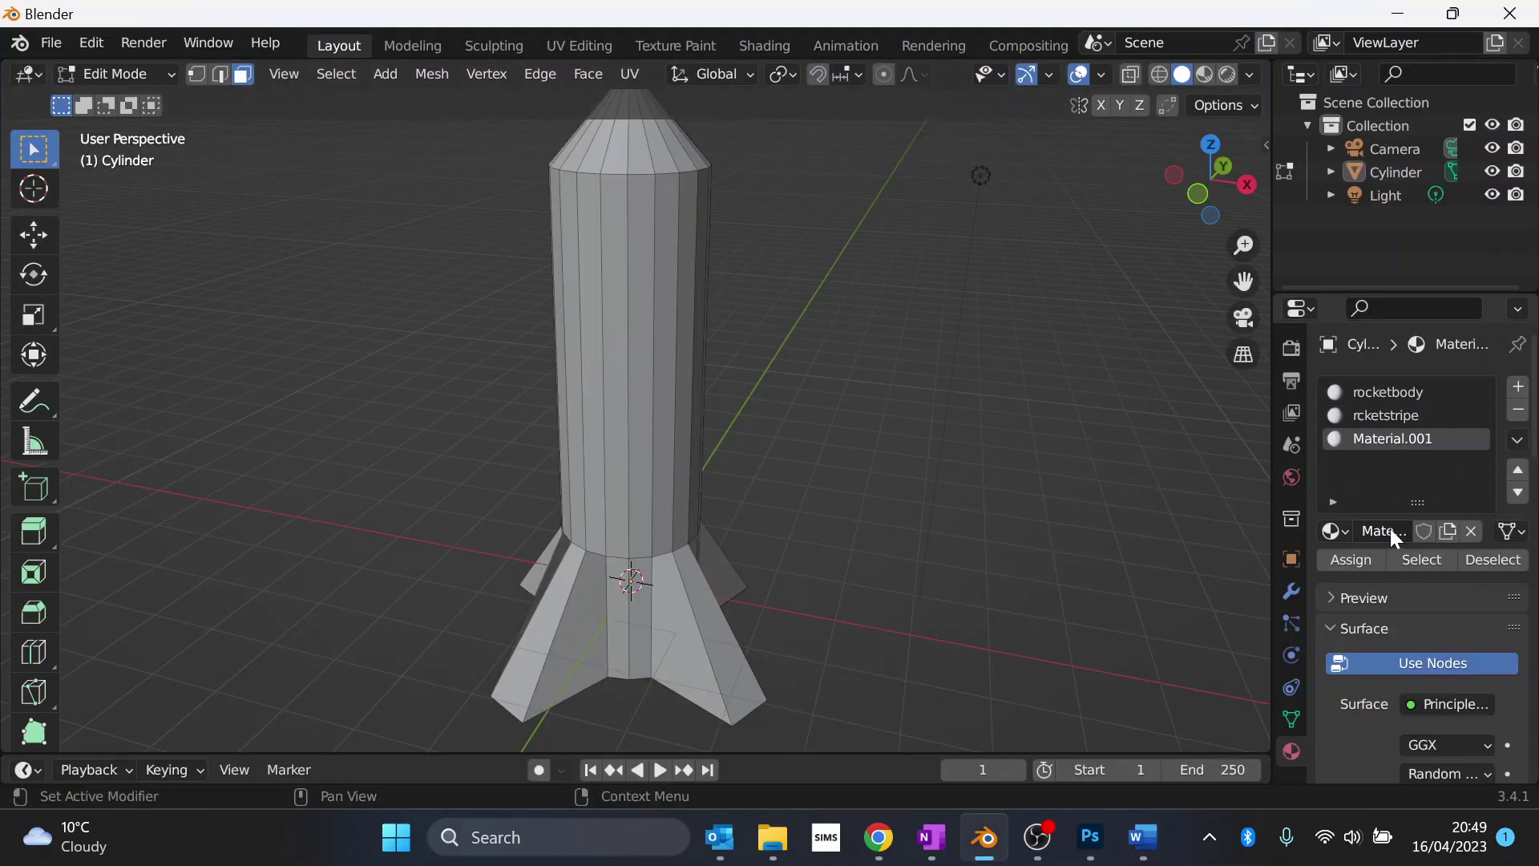
pyautogui.write('rocketcone')
pyautogui.press('Return')
# - Correct the second material's name to rocketstripe
pyautogui.click(1375, 419)
pyautogui.click(1367, 531)
pyautogui.click(1367, 531)
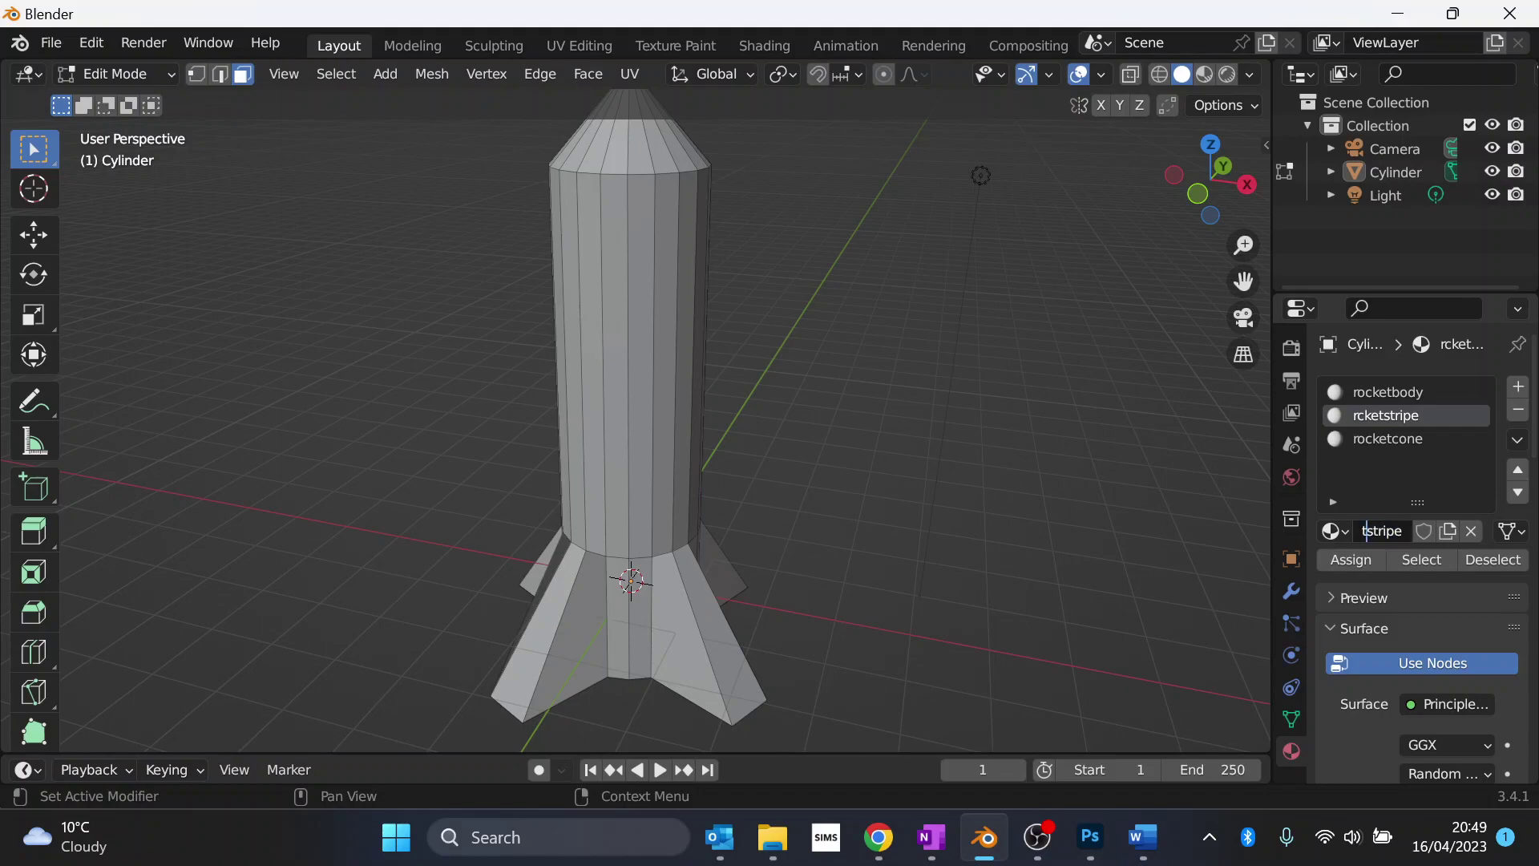
pyautogui.press('Left')
pyautogui.press('Left')
pyautogui.press('Left')
pyautogui.press('Left')
pyautogui.write('o')
pyautogui.press('Return')
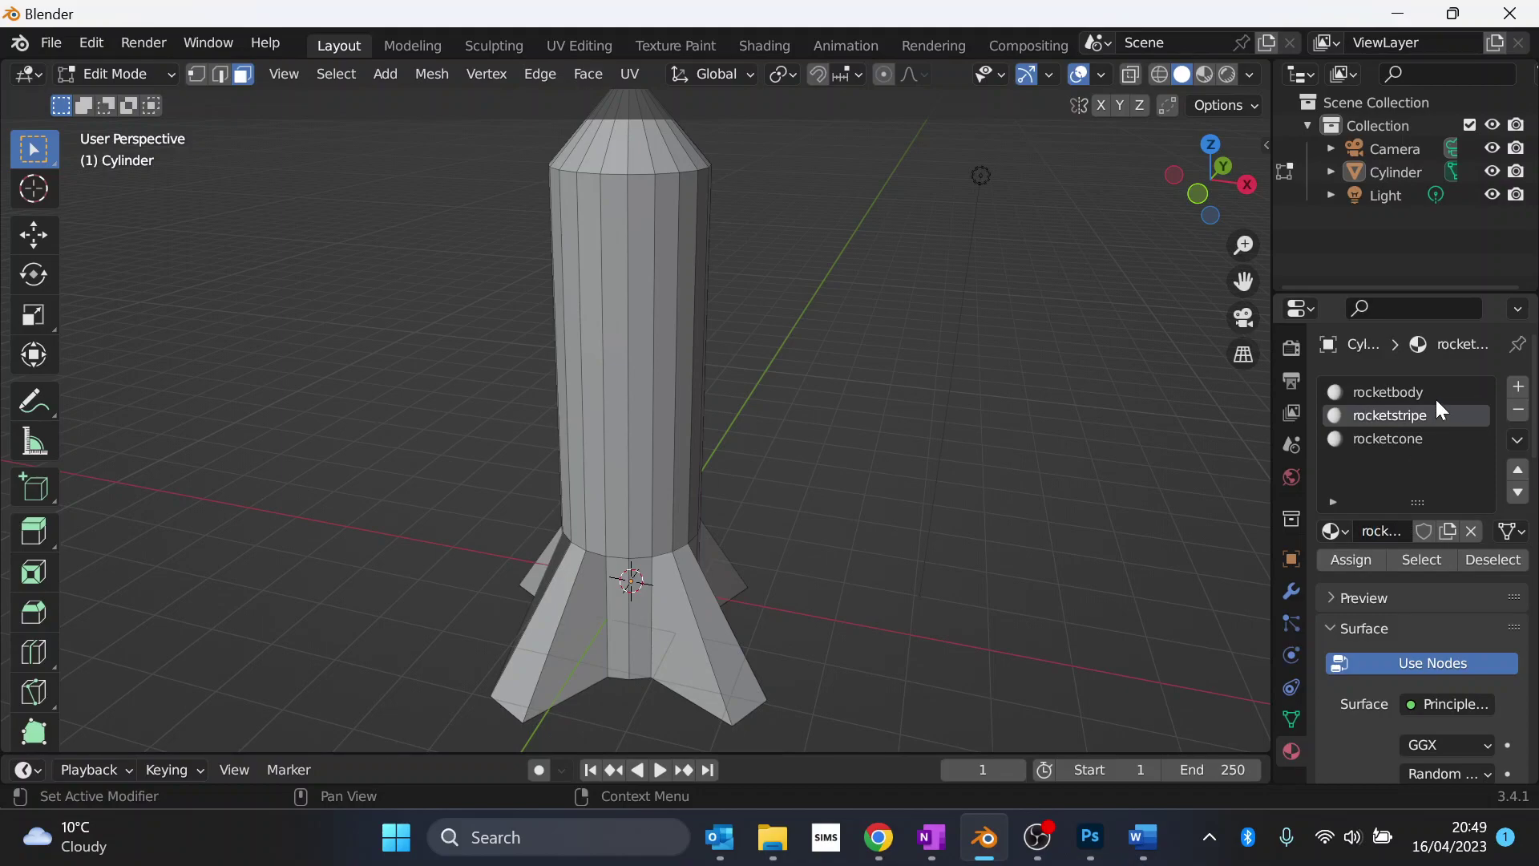
# - Check the example colours in the Word worksheet, and set rocketbody's base colour in Blender to blue with hue 0.667 and saturation 0.954
pyautogui.hotkey('alt', 'Tab')
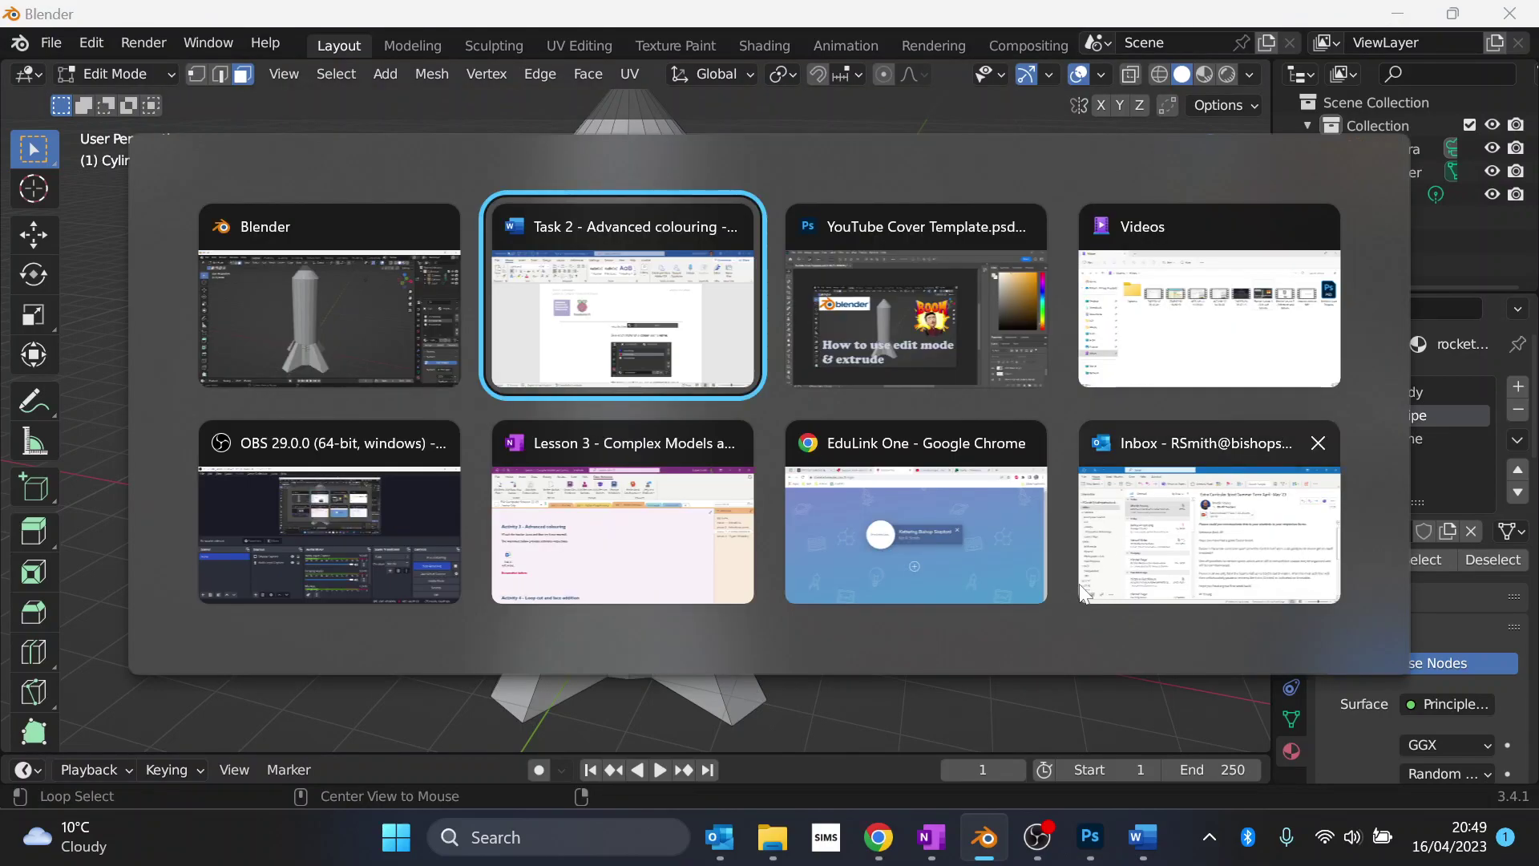
pyautogui.scroll(-3, 815, 456)
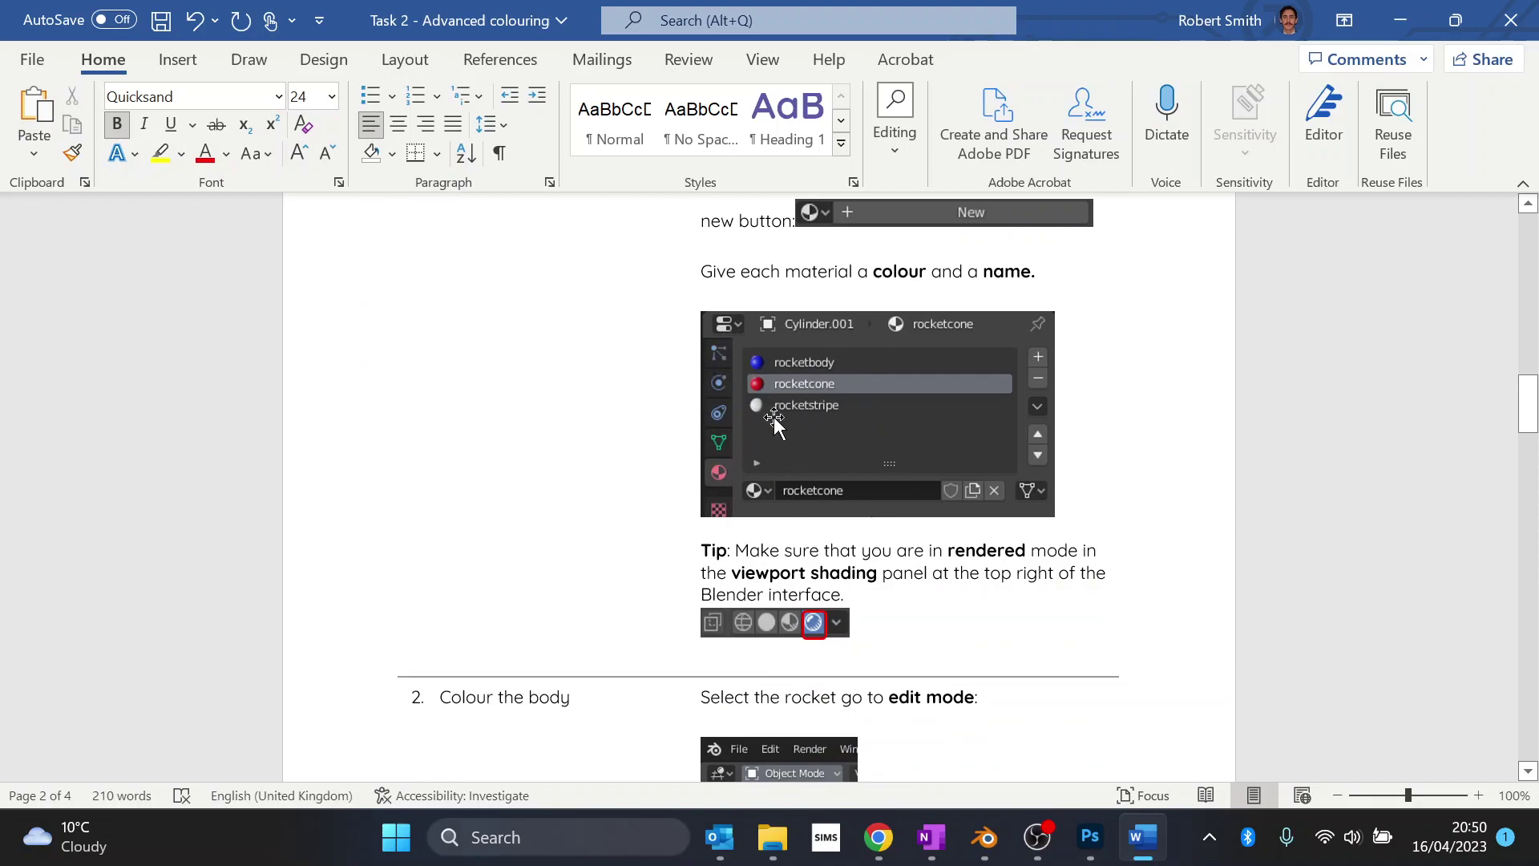
pyautogui.hotkey('alt', 'Tab')
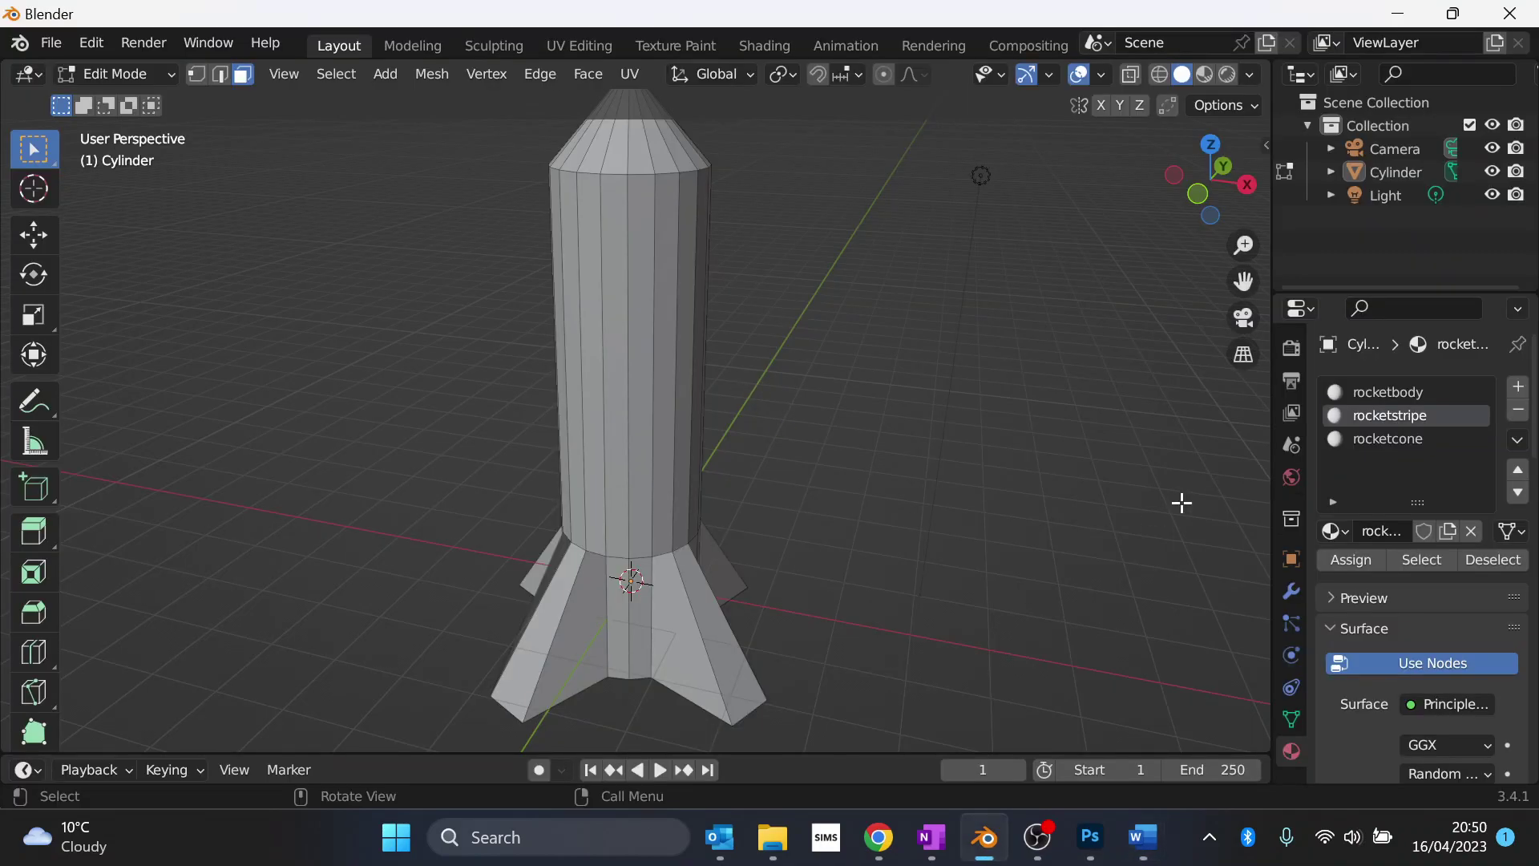
pyautogui.click(1372, 393)
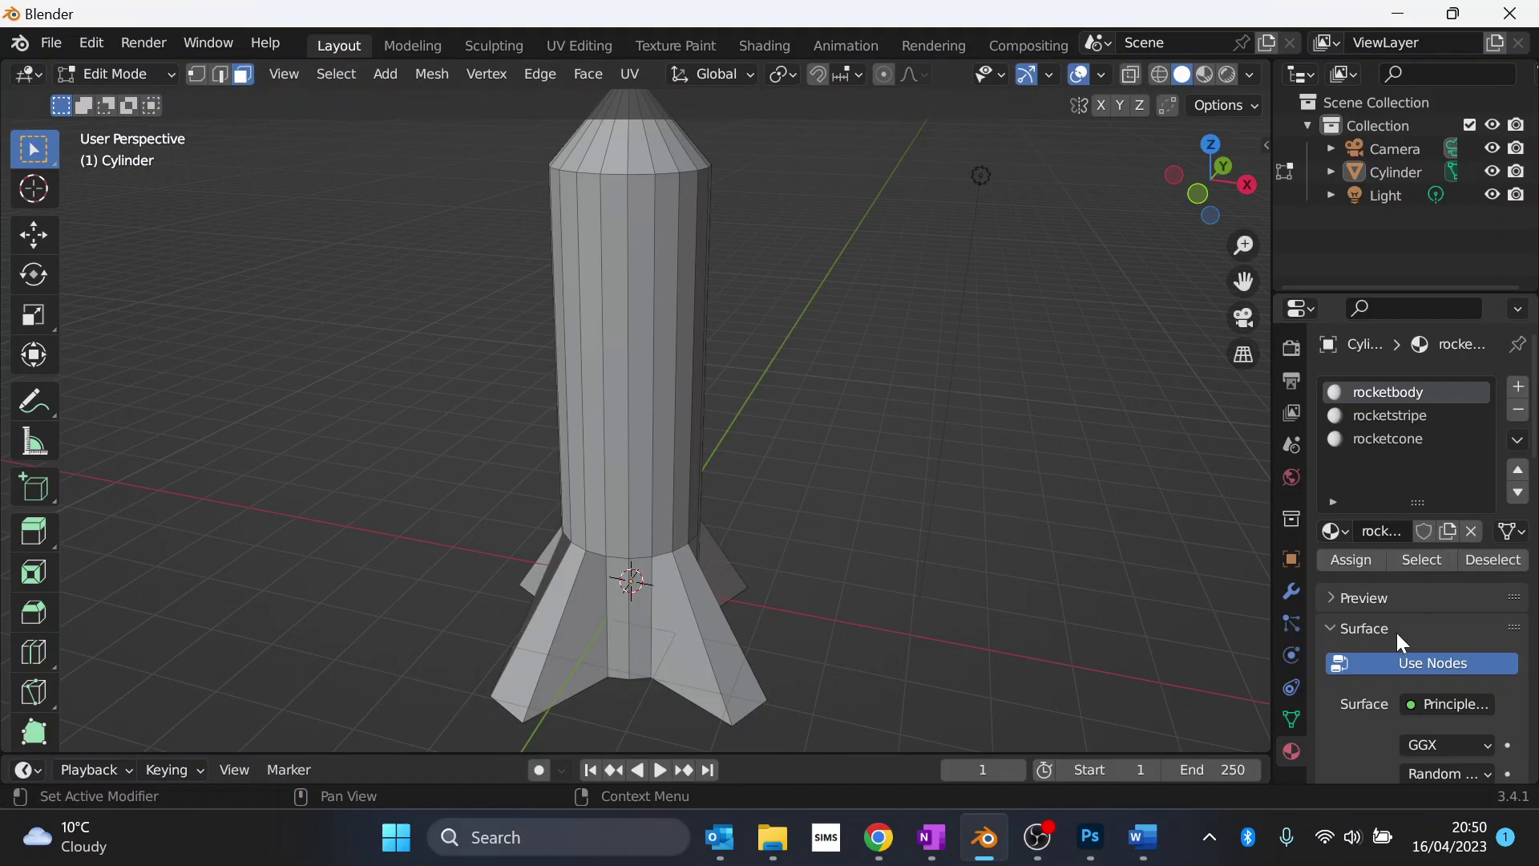
pyautogui.scroll(-3, 1386, 677)
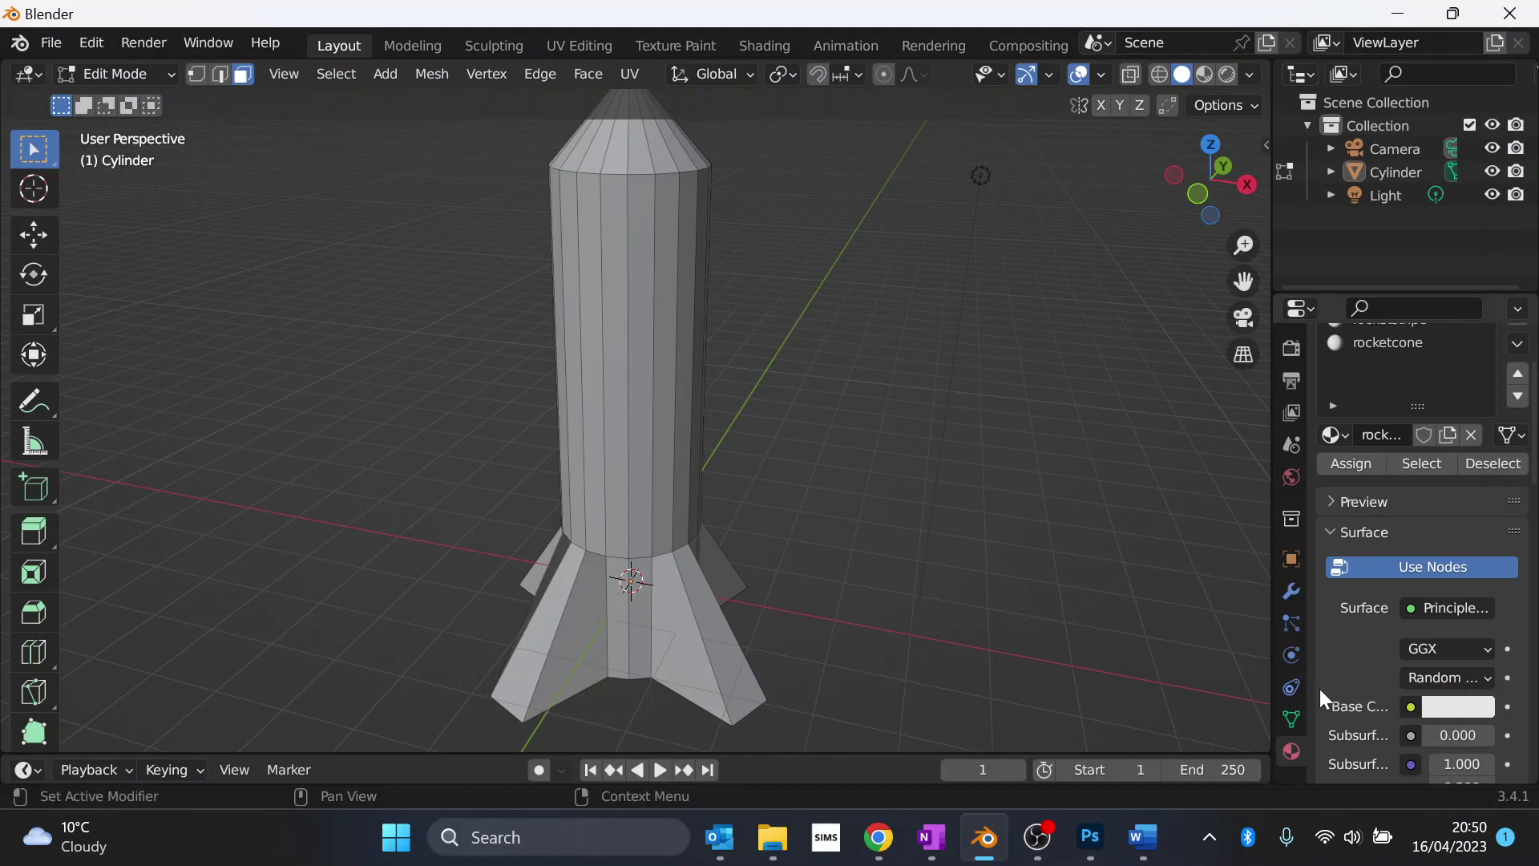
pyautogui.moveTo(1312, 693); pyautogui.dragTo(1282, 706)
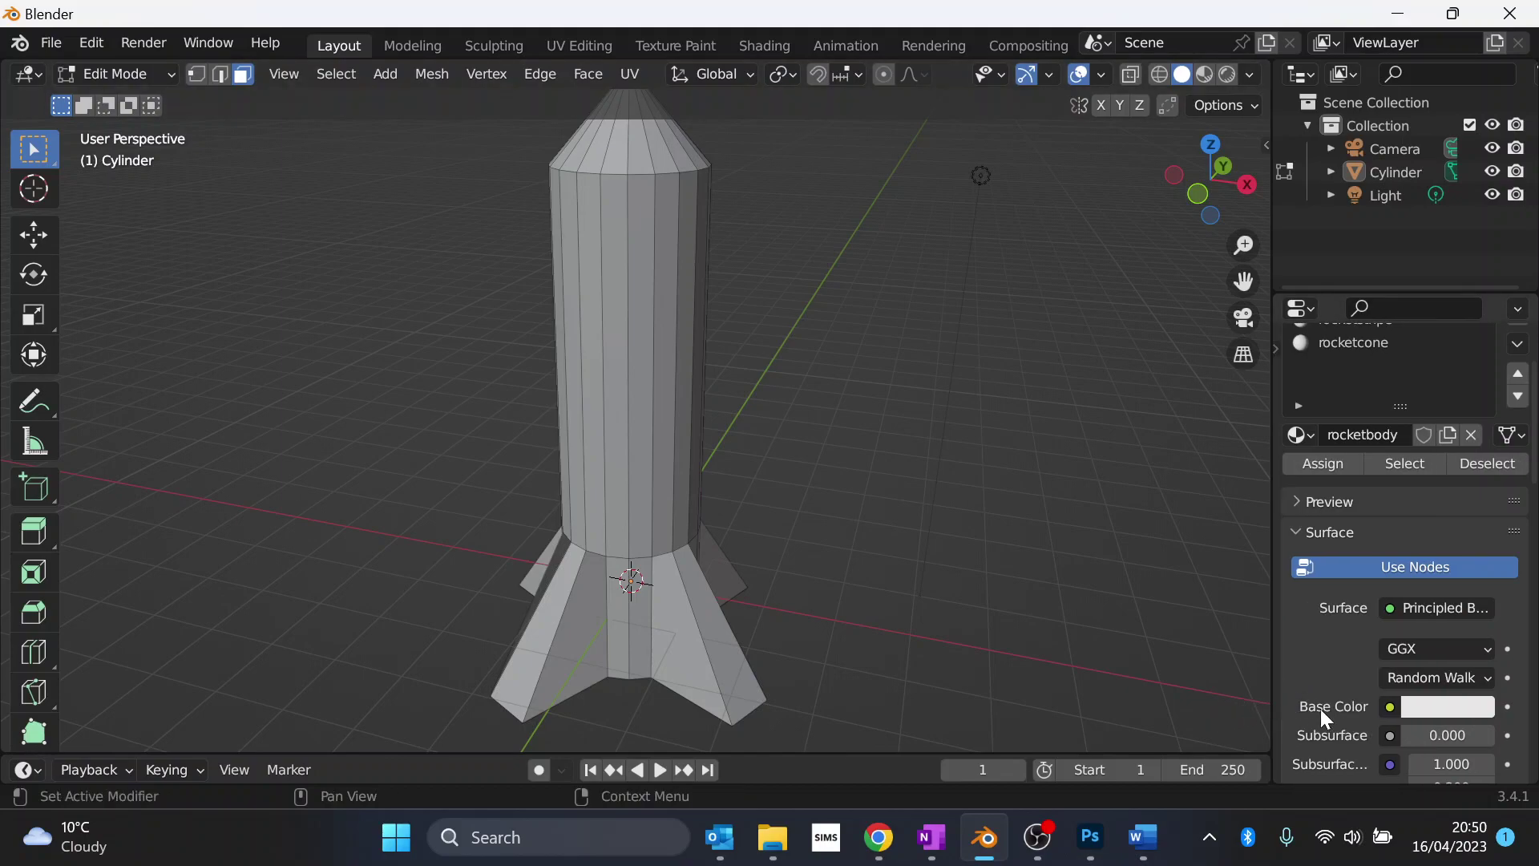
pyautogui.click(1421, 710)
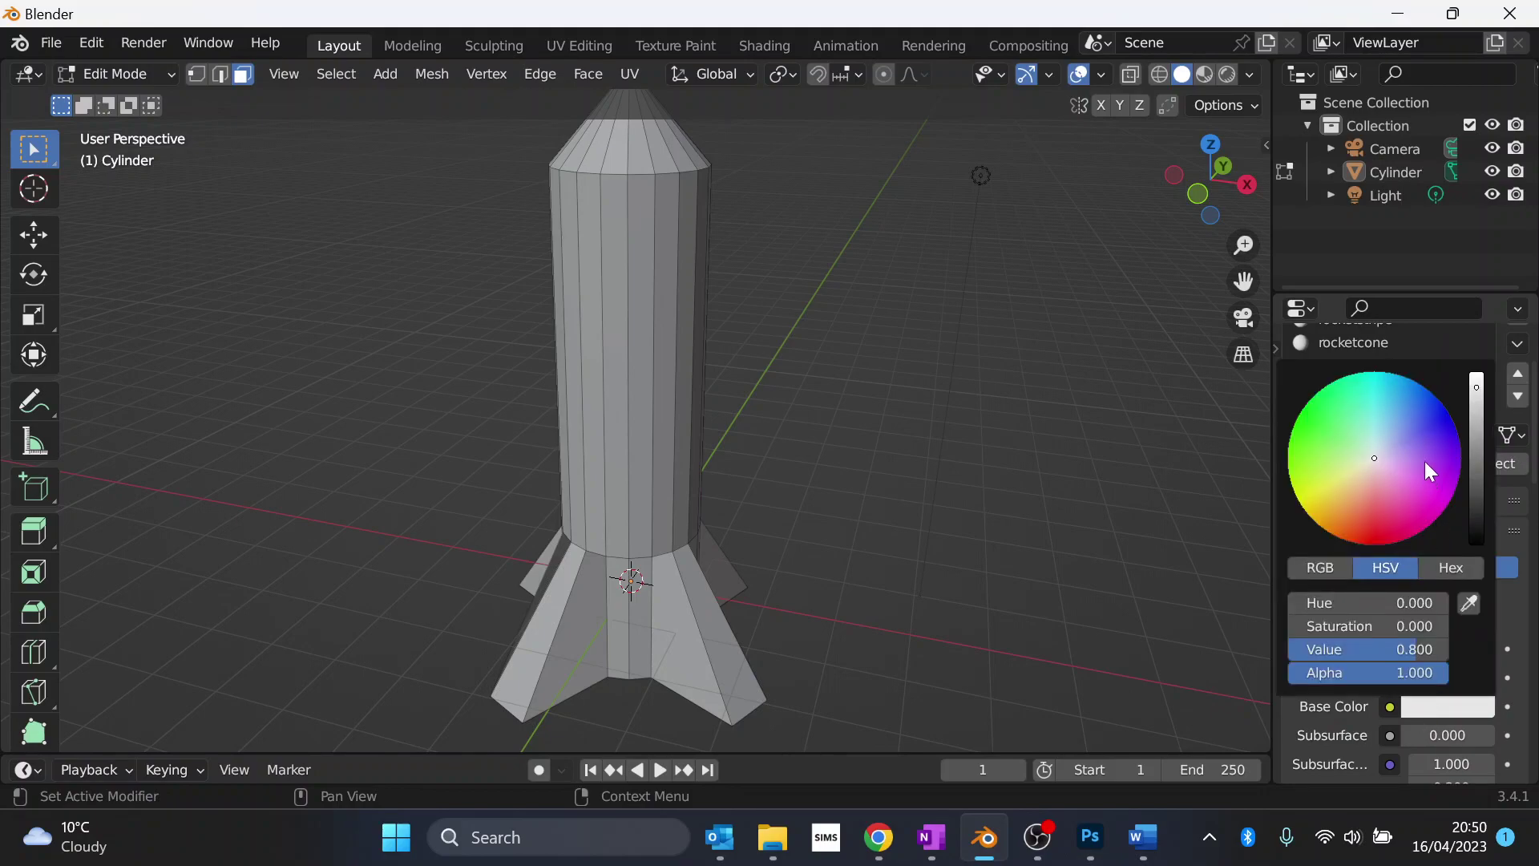
pyautogui.click(1433, 424)
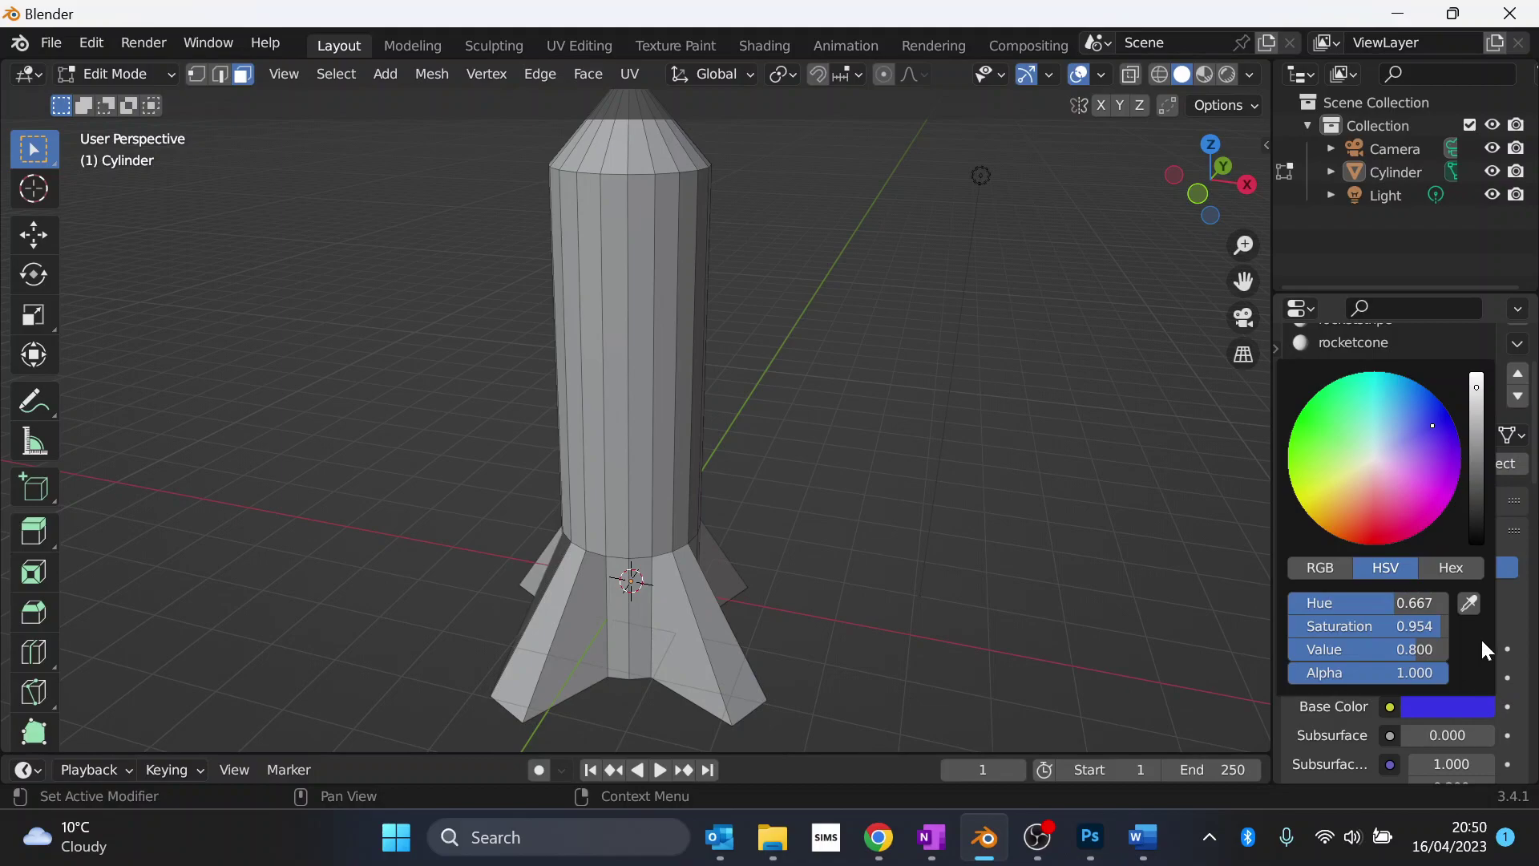
# - Set the base colour of the rocketstripe material to yellow
pyautogui.scroll(4, 1483, 649)
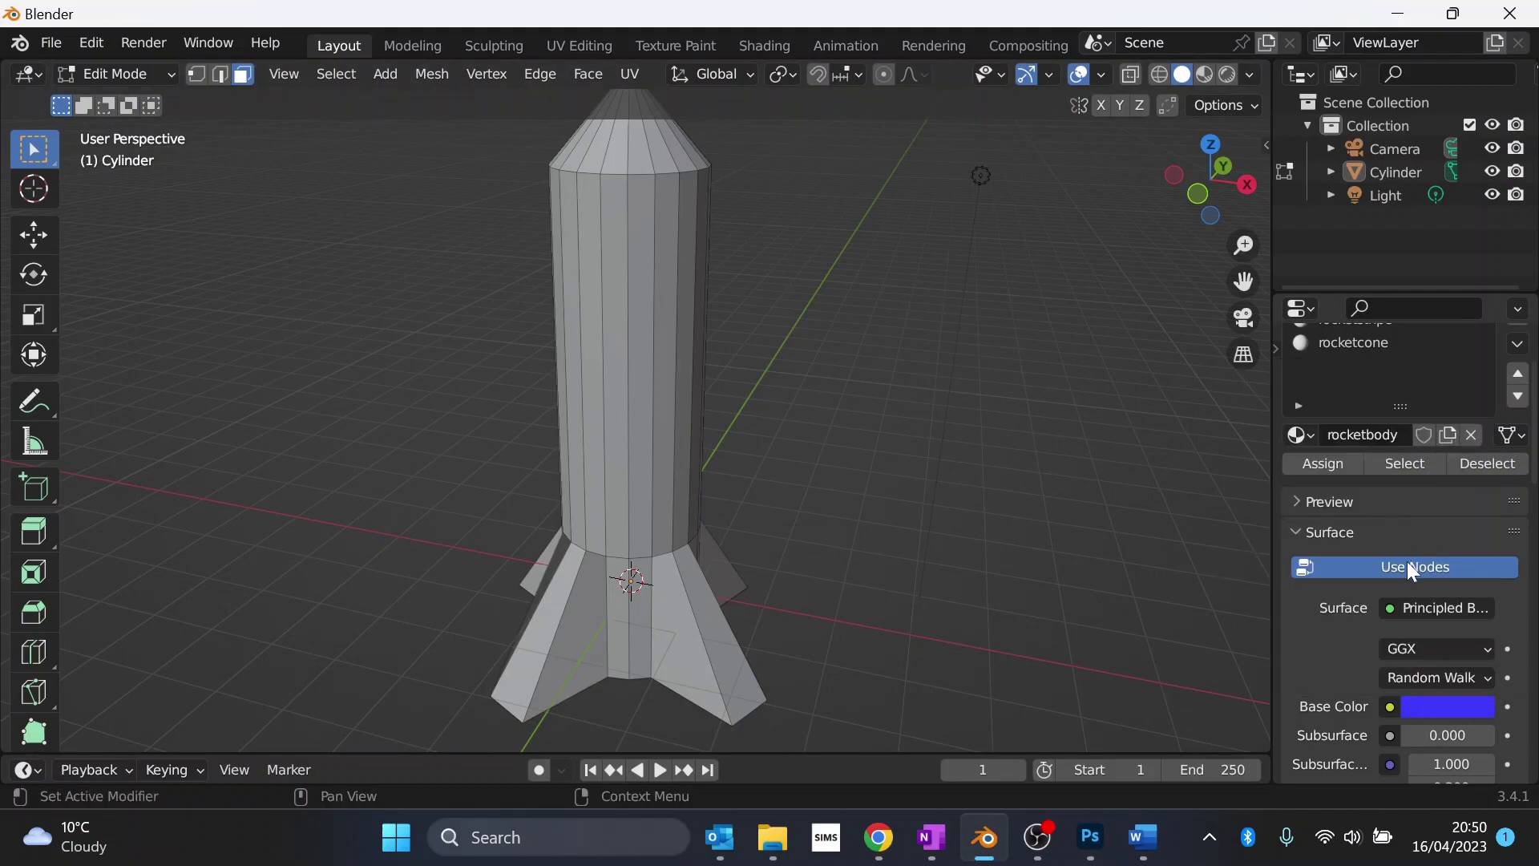
pyautogui.scroll(3, 1399, 481)
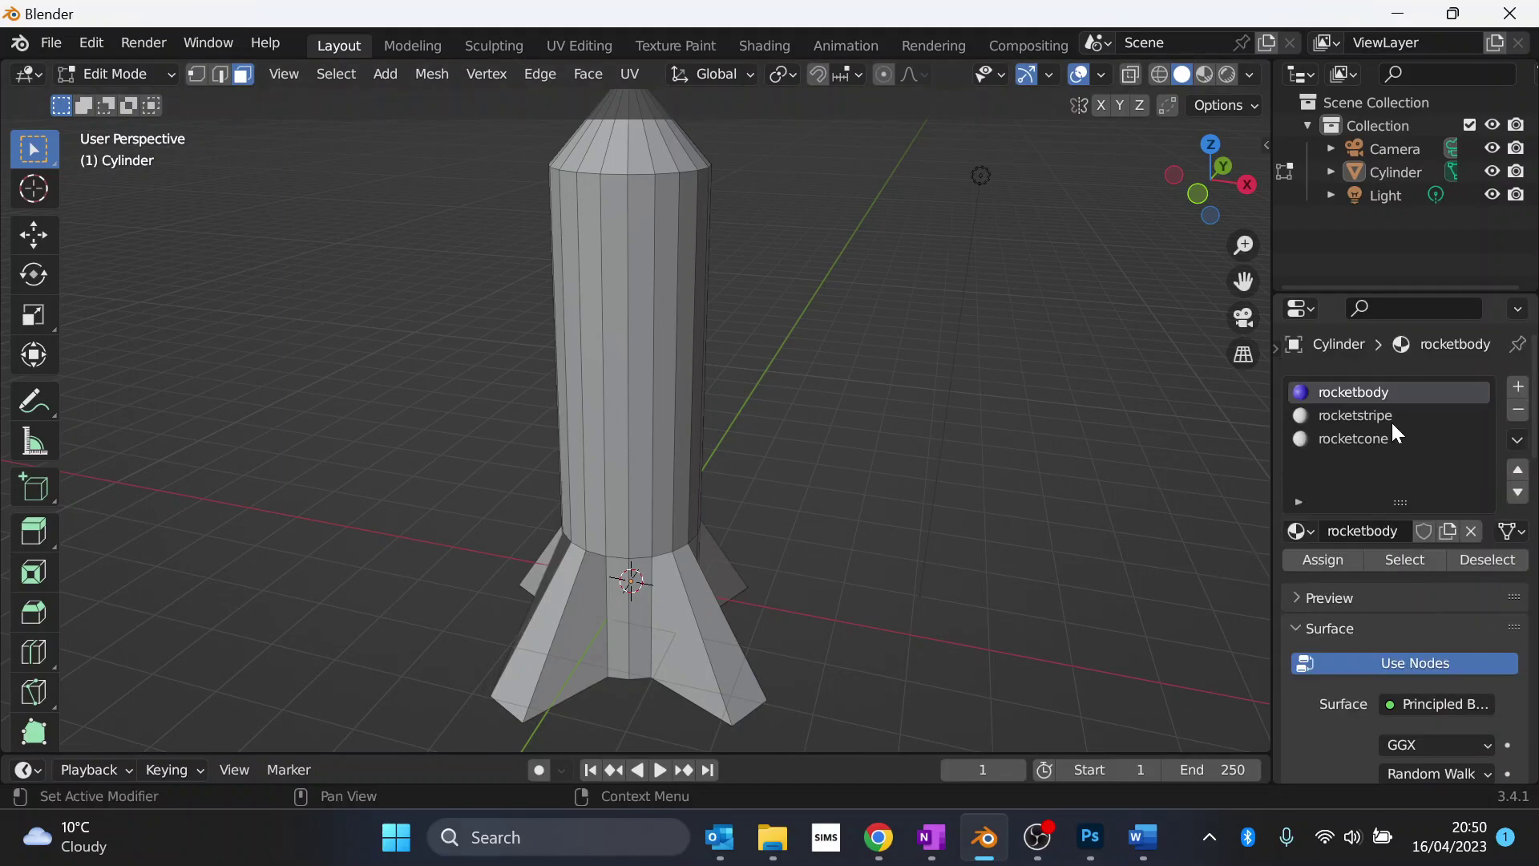
pyautogui.click(1331, 417)
pyautogui.scroll(-2, 1363, 676)
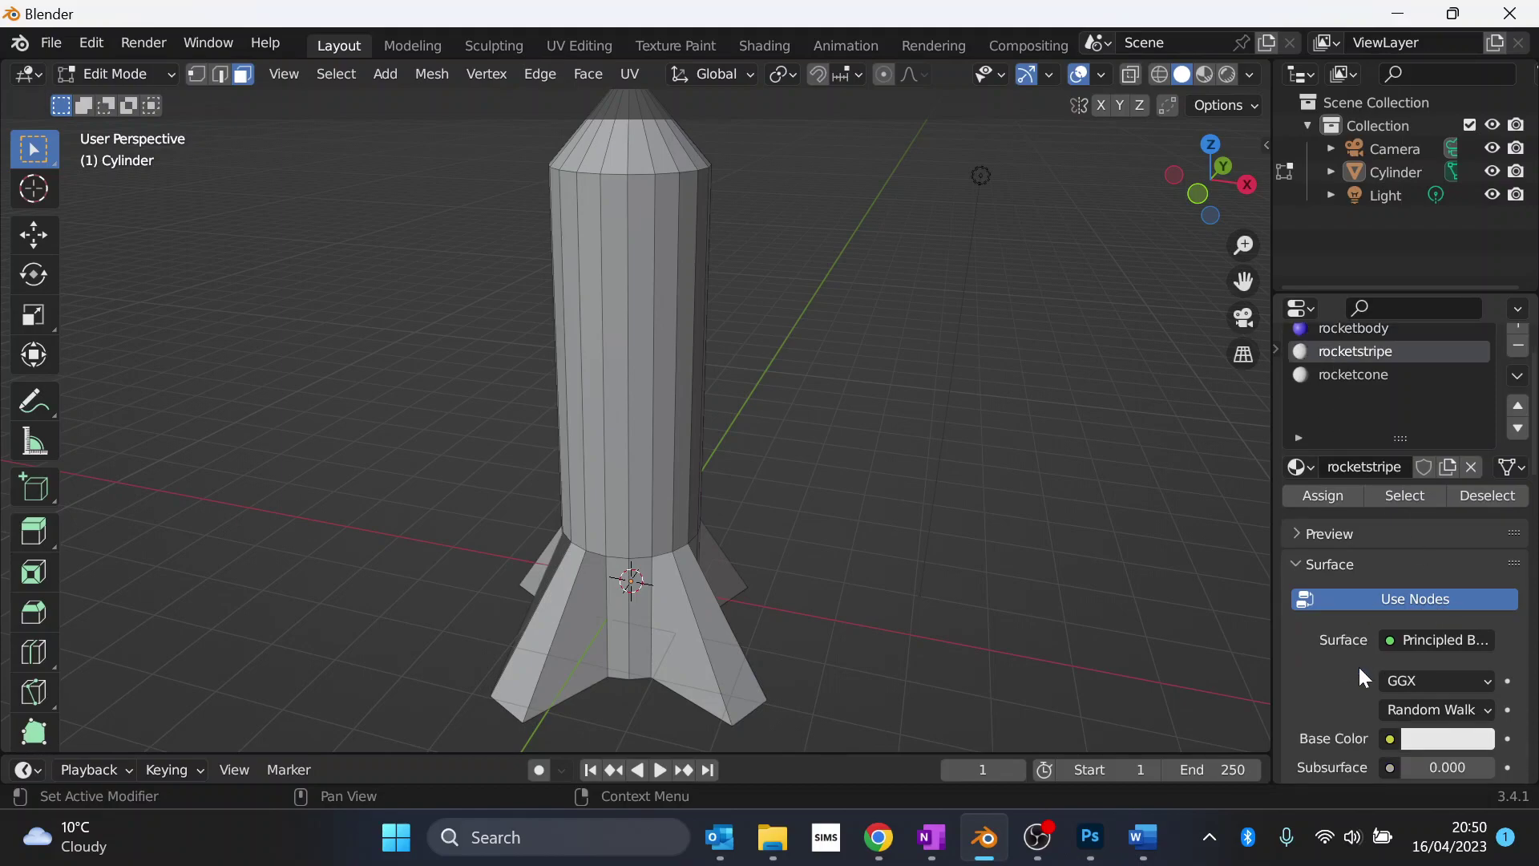
pyautogui.click(1415, 739)
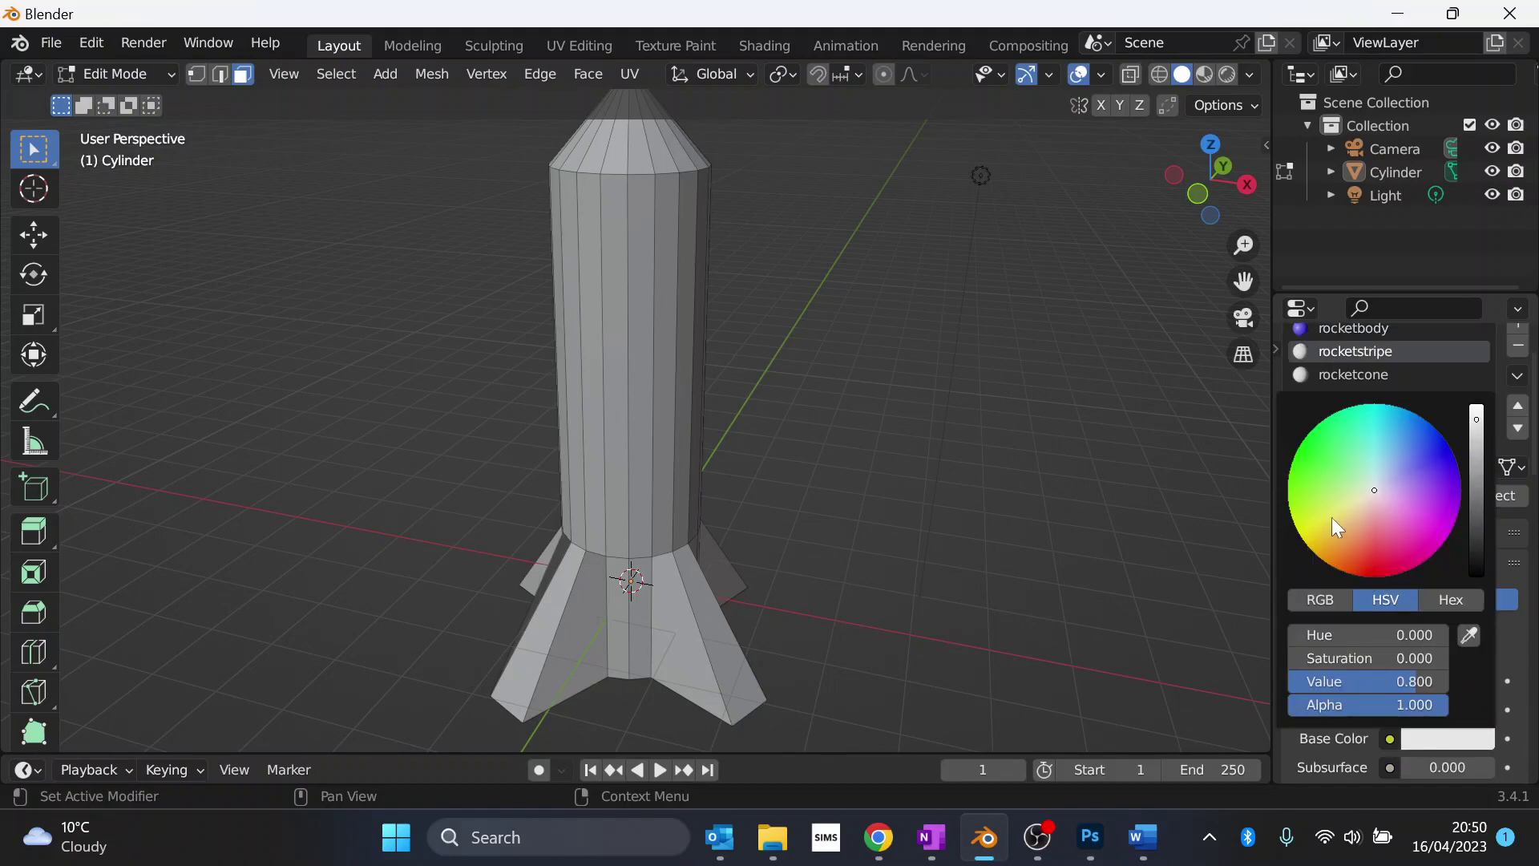
pyautogui.moveTo(1332, 519)
pyautogui.mouseDown()
pyautogui.moveTo(1354, 548)
pyautogui.moveTo(1331, 532)
pyautogui.moveTo(1333, 559)
pyautogui.moveTo(1213, 505)
pyautogui.mouseUp()
# - Set the base colour of the rocketcone material to a pinkish red
pyautogui.click(1362, 375)
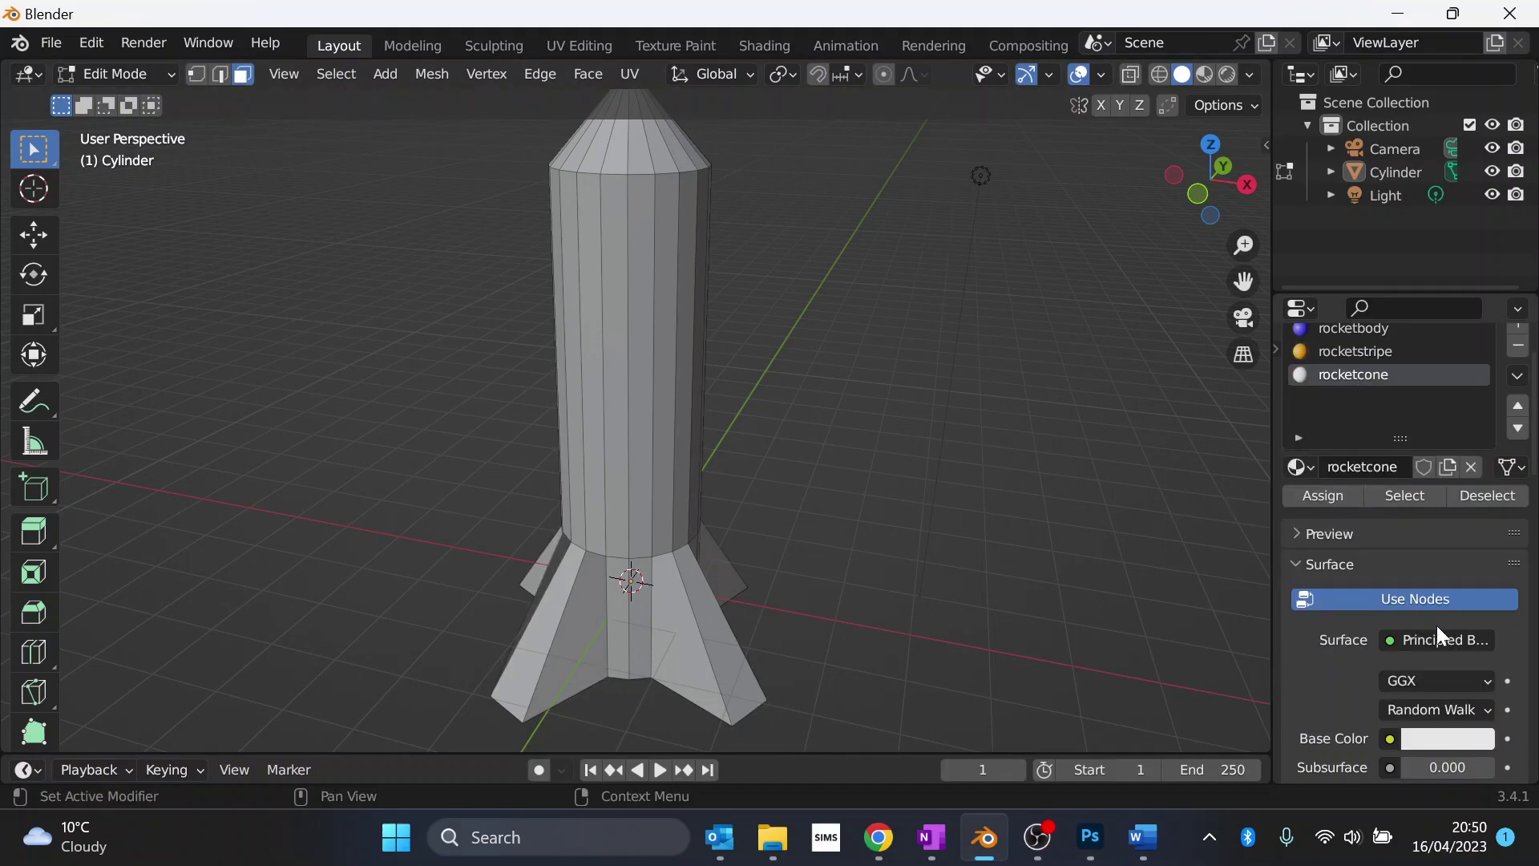
pyautogui.click(1440, 738)
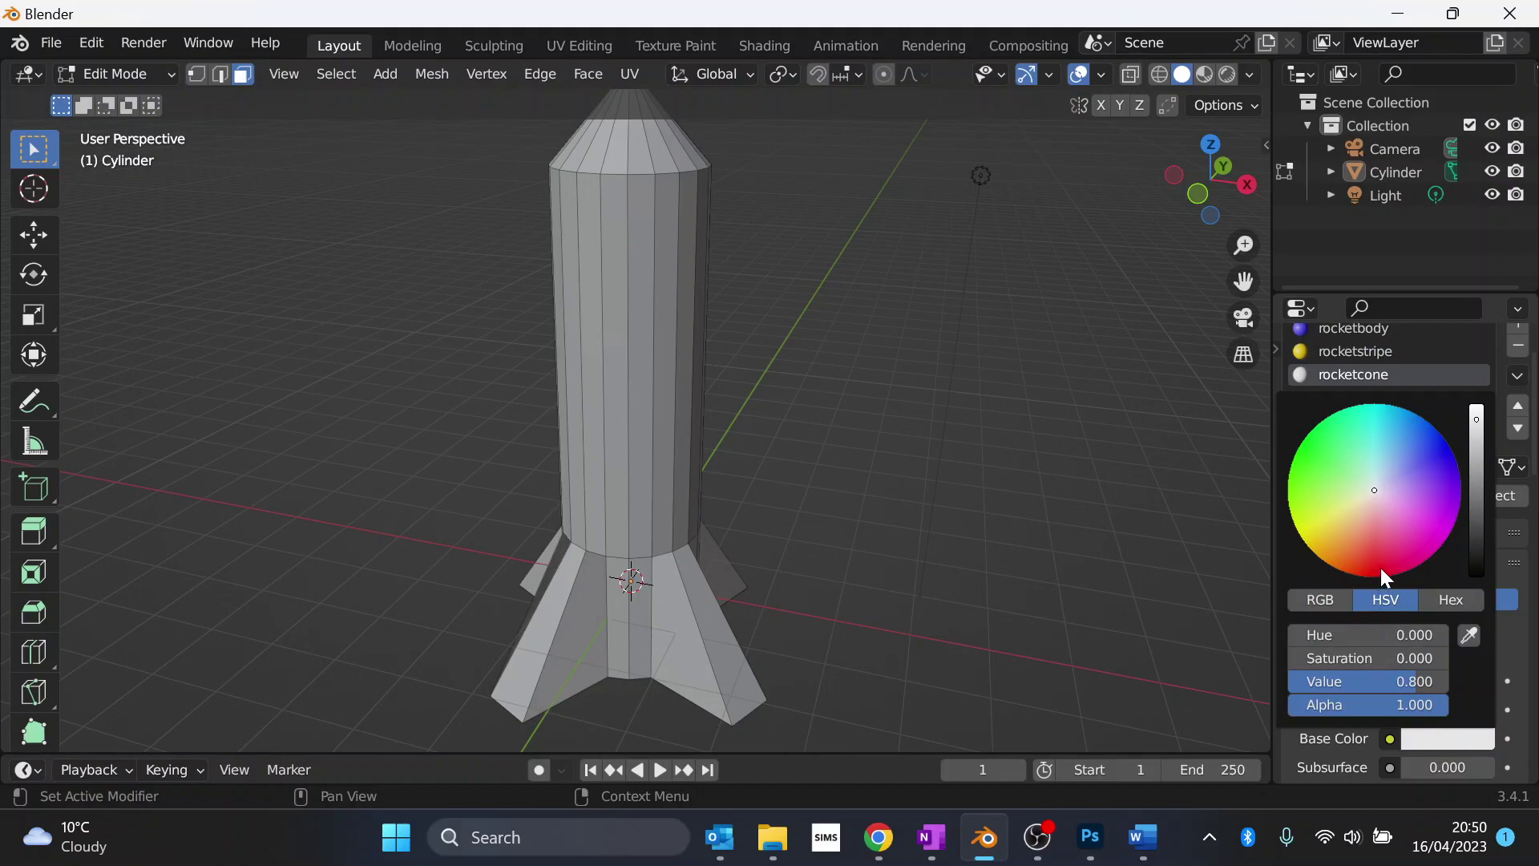
pyautogui.moveTo(1378, 565); pyautogui.dragTo(1404, 572)
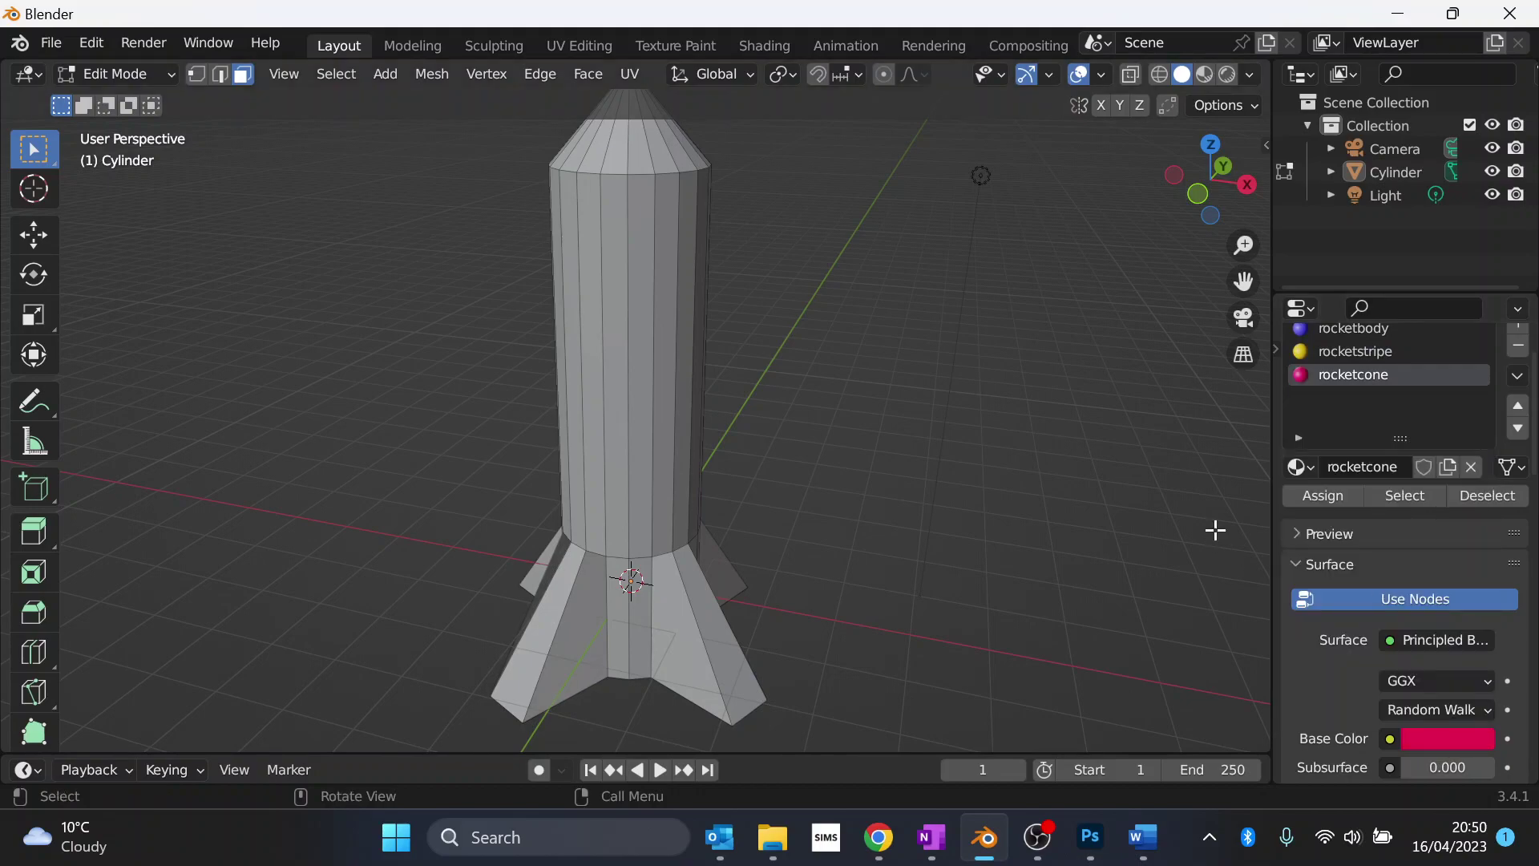
# - Look through the rocketcone material's other surface settings, such as Metallic, Specular, Roughness and Transmission, in a temporarily widened view
pyautogui.scroll(-3, 1380, 620)
pyautogui.scroll(-3, 1392, 611)
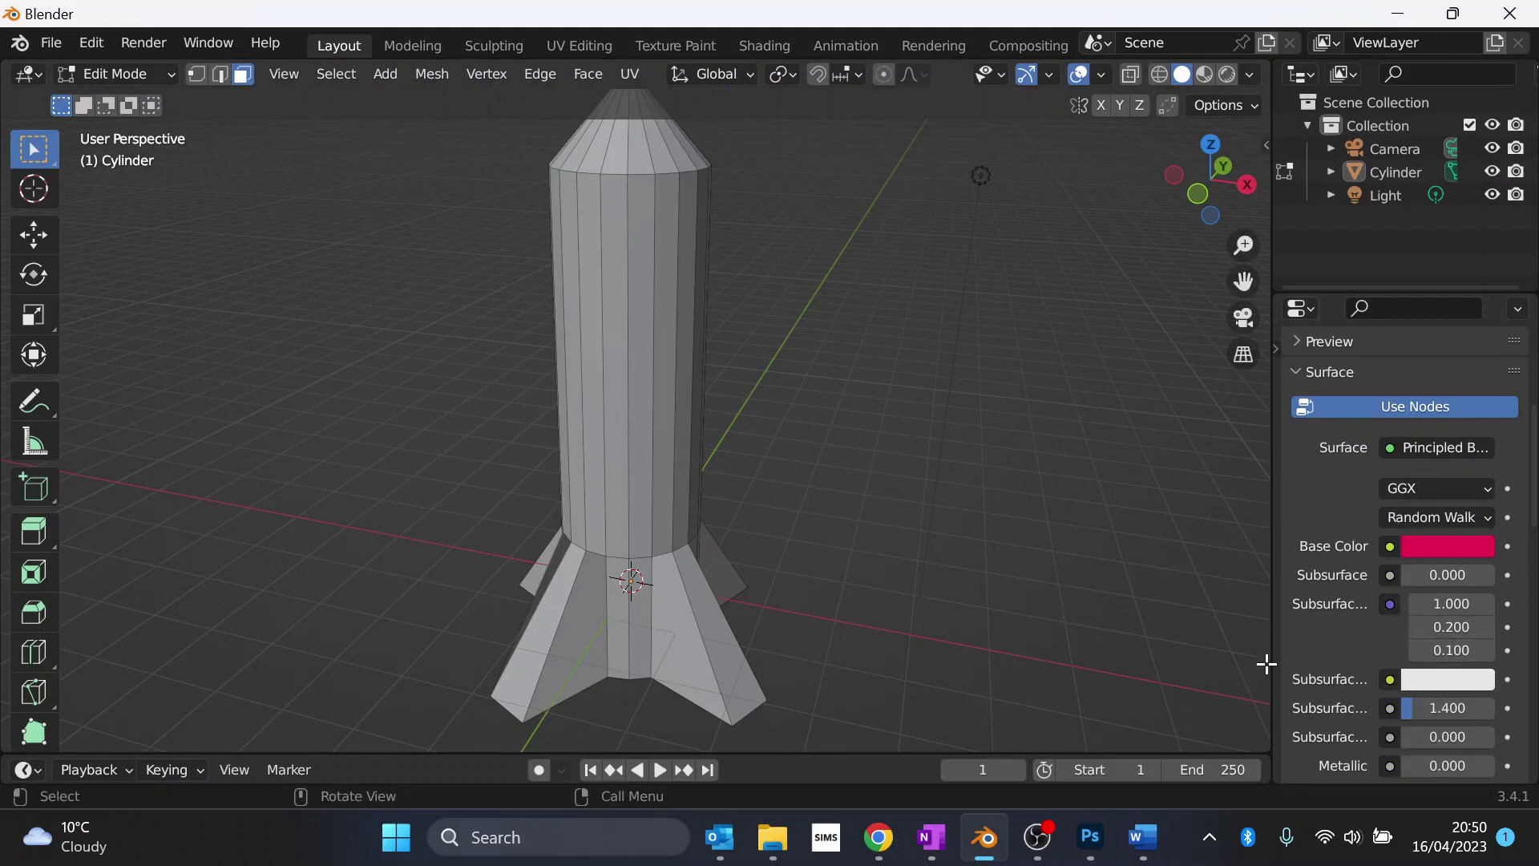
pyautogui.moveTo(1272, 661); pyautogui.dragTo(1138, 696)
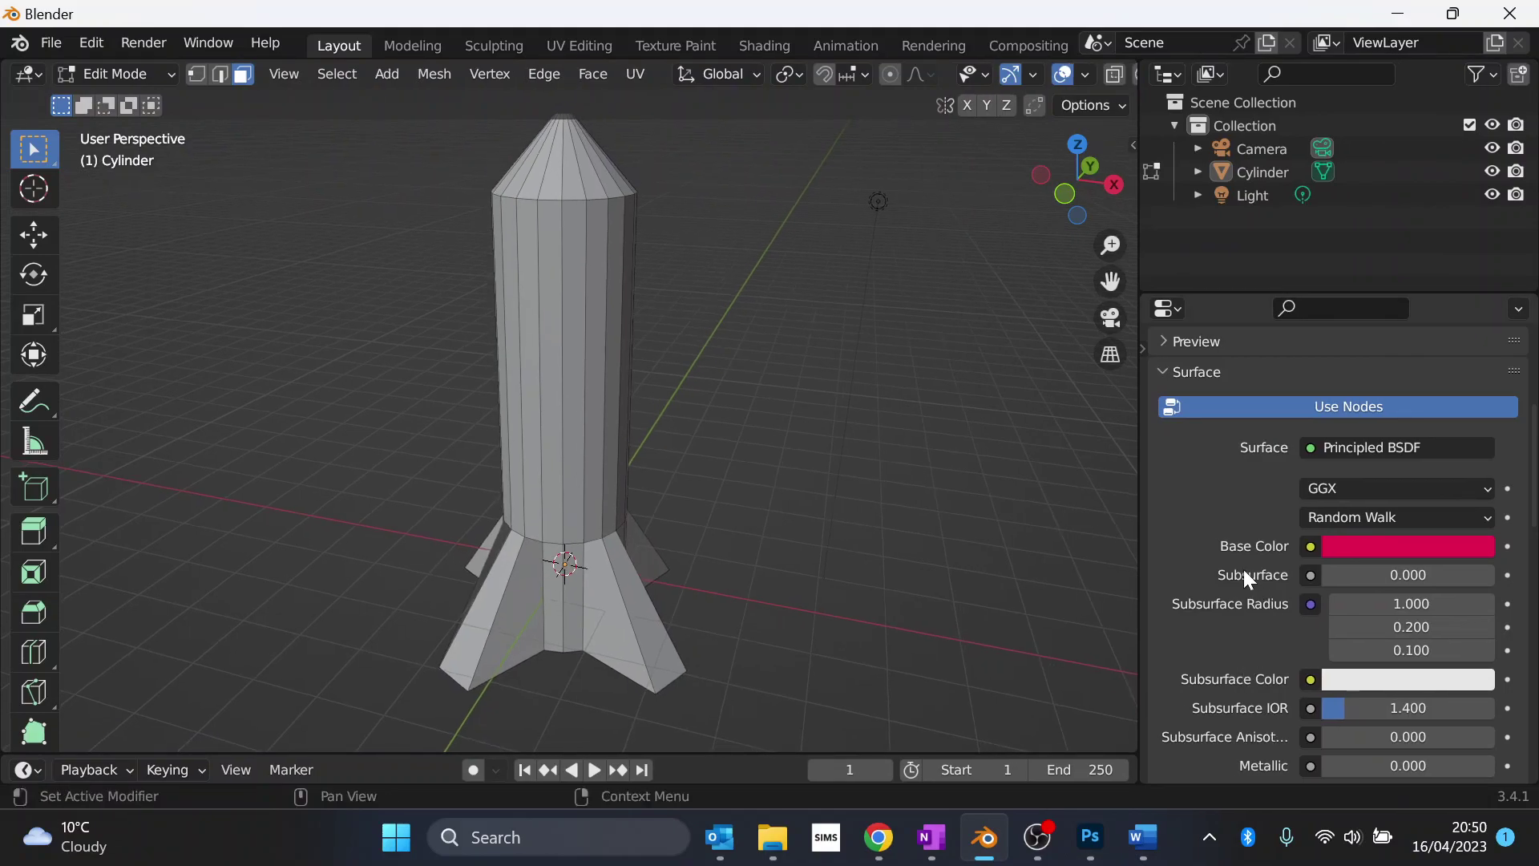
pyautogui.scroll(-8, 1243, 569)
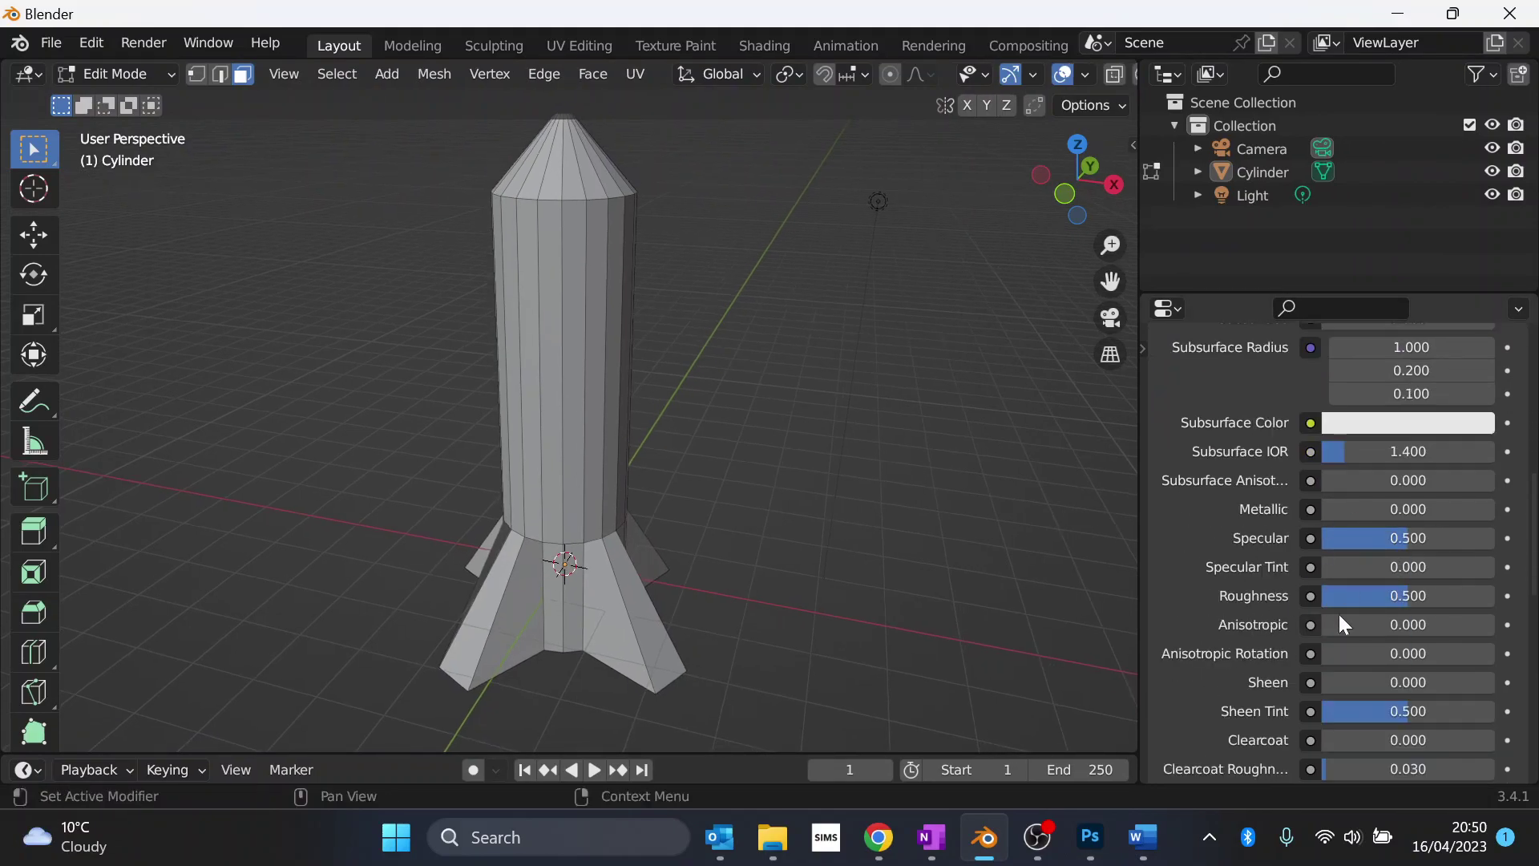
pyautogui.scroll(-3, 1330, 623)
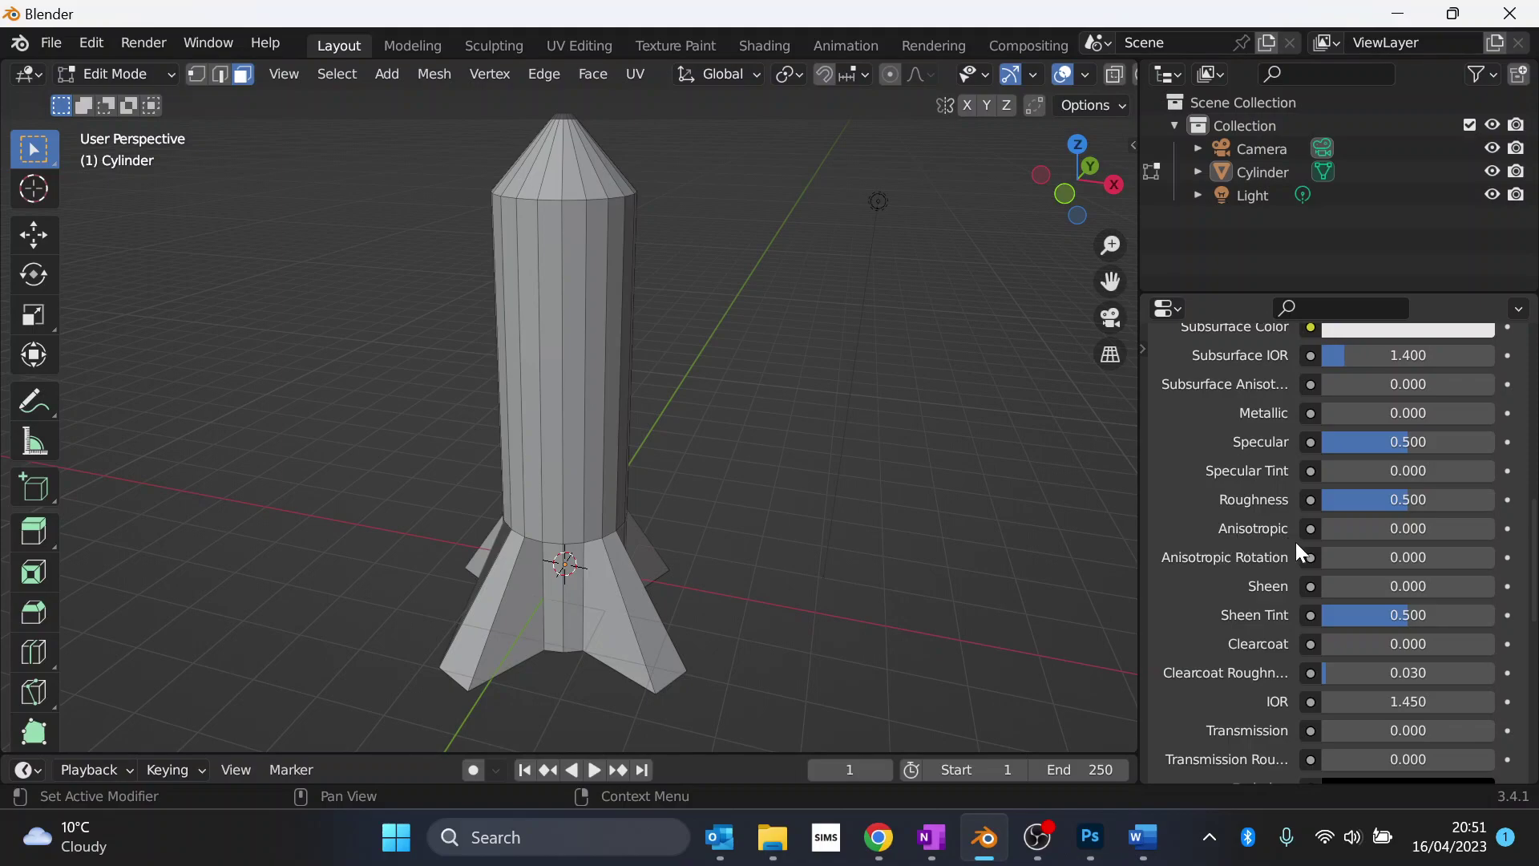
pyautogui.moveTo(1141, 581); pyautogui.dragTo(1270, 551)
pyautogui.scroll(10, 1300, 534)
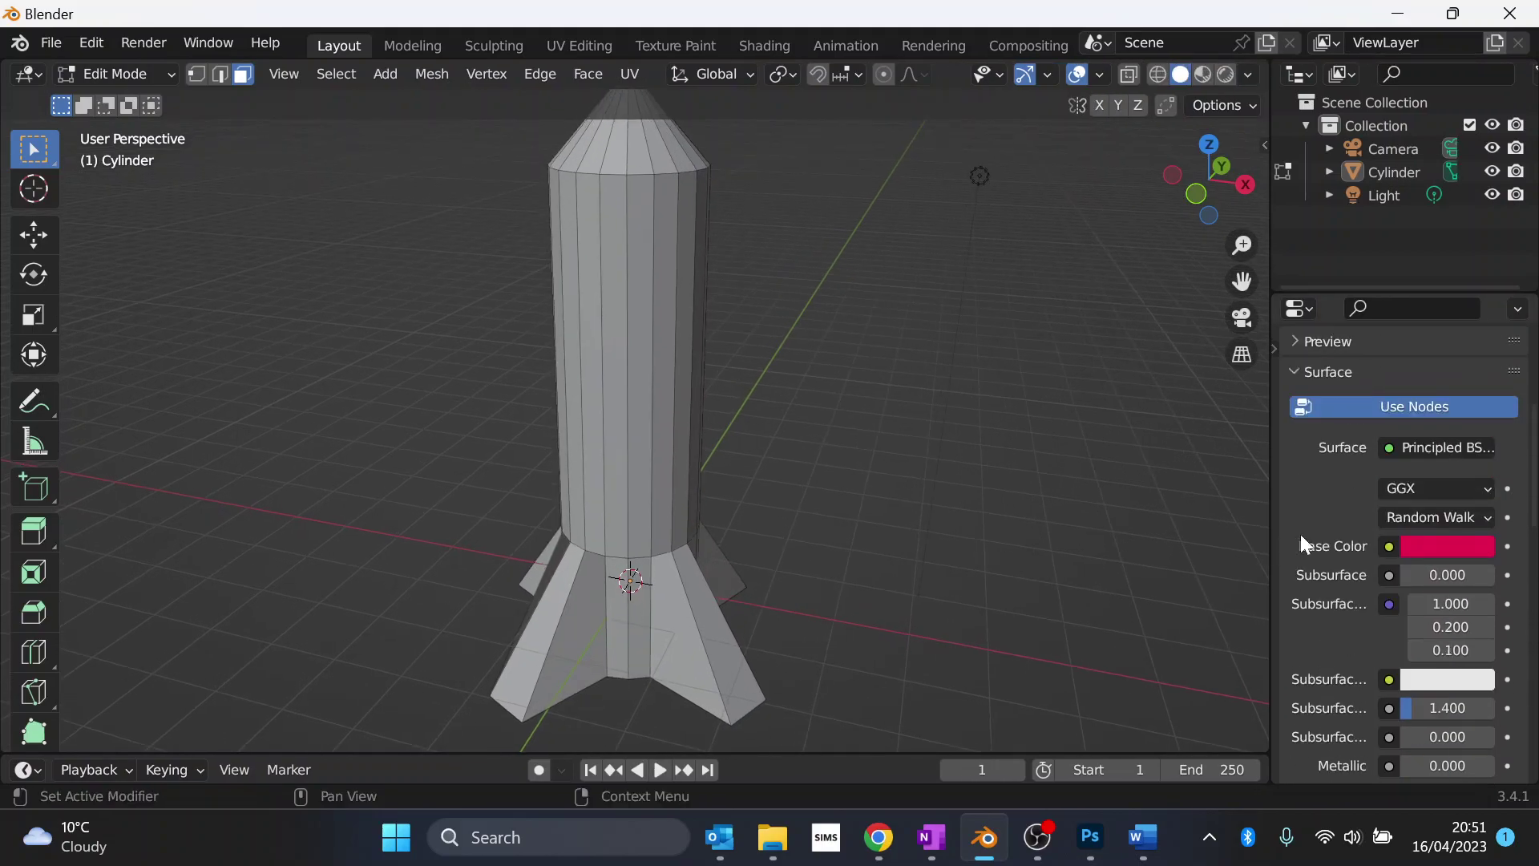
pyautogui.scroll(5, 1438, 508)
pyautogui.scroll(3, 1438, 508)
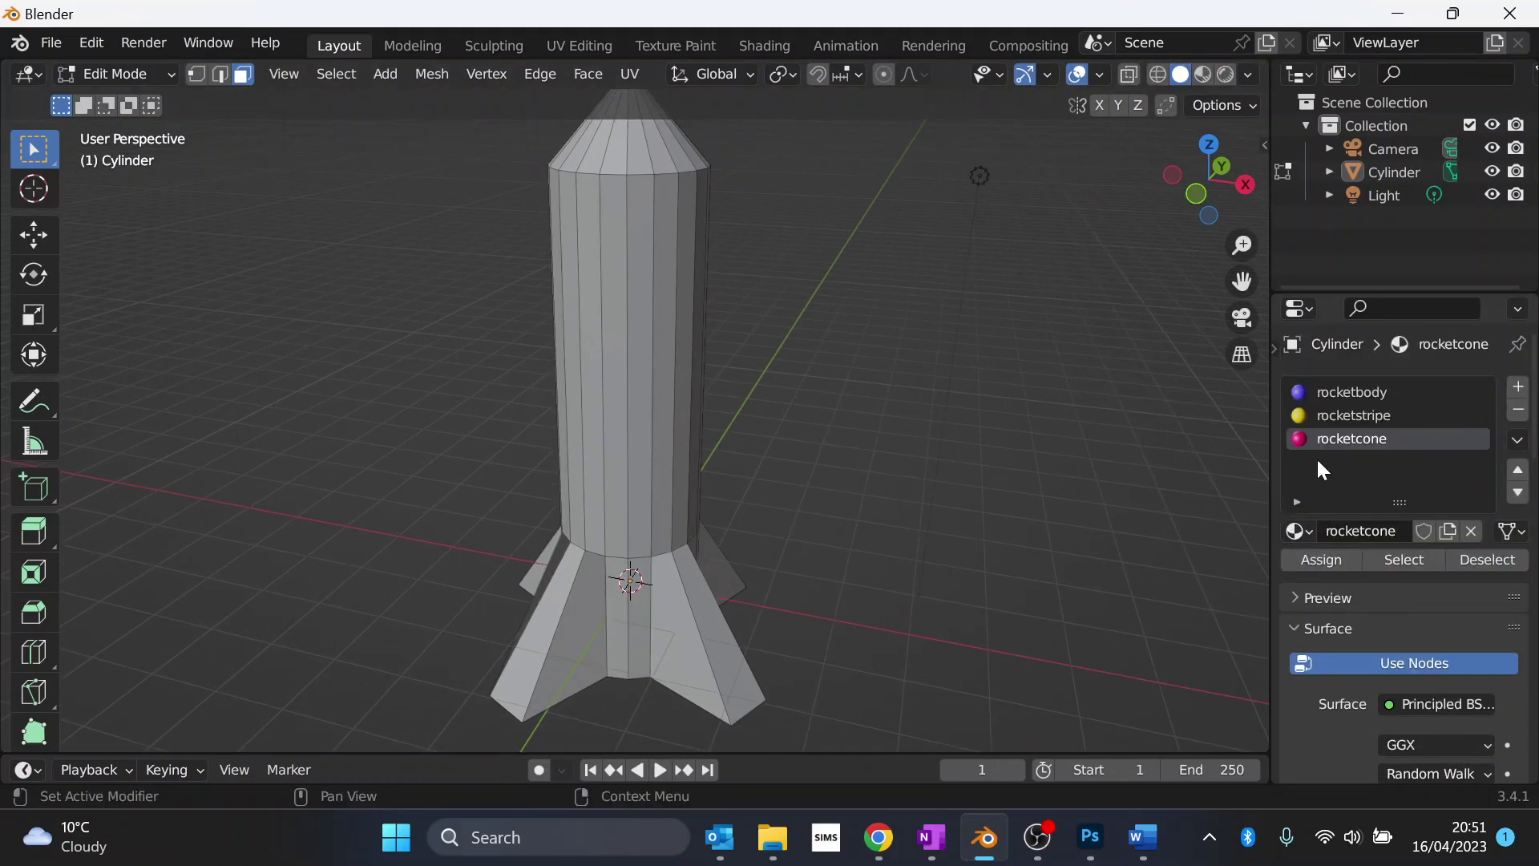
# - Make rocketbody the active material, check the Word worksheet's shading tip, and set Blender's viewport shading to Rendered
pyautogui.click(1385, 400)
pyautogui.click(1139, 839)
pyautogui.click(1142, 839)
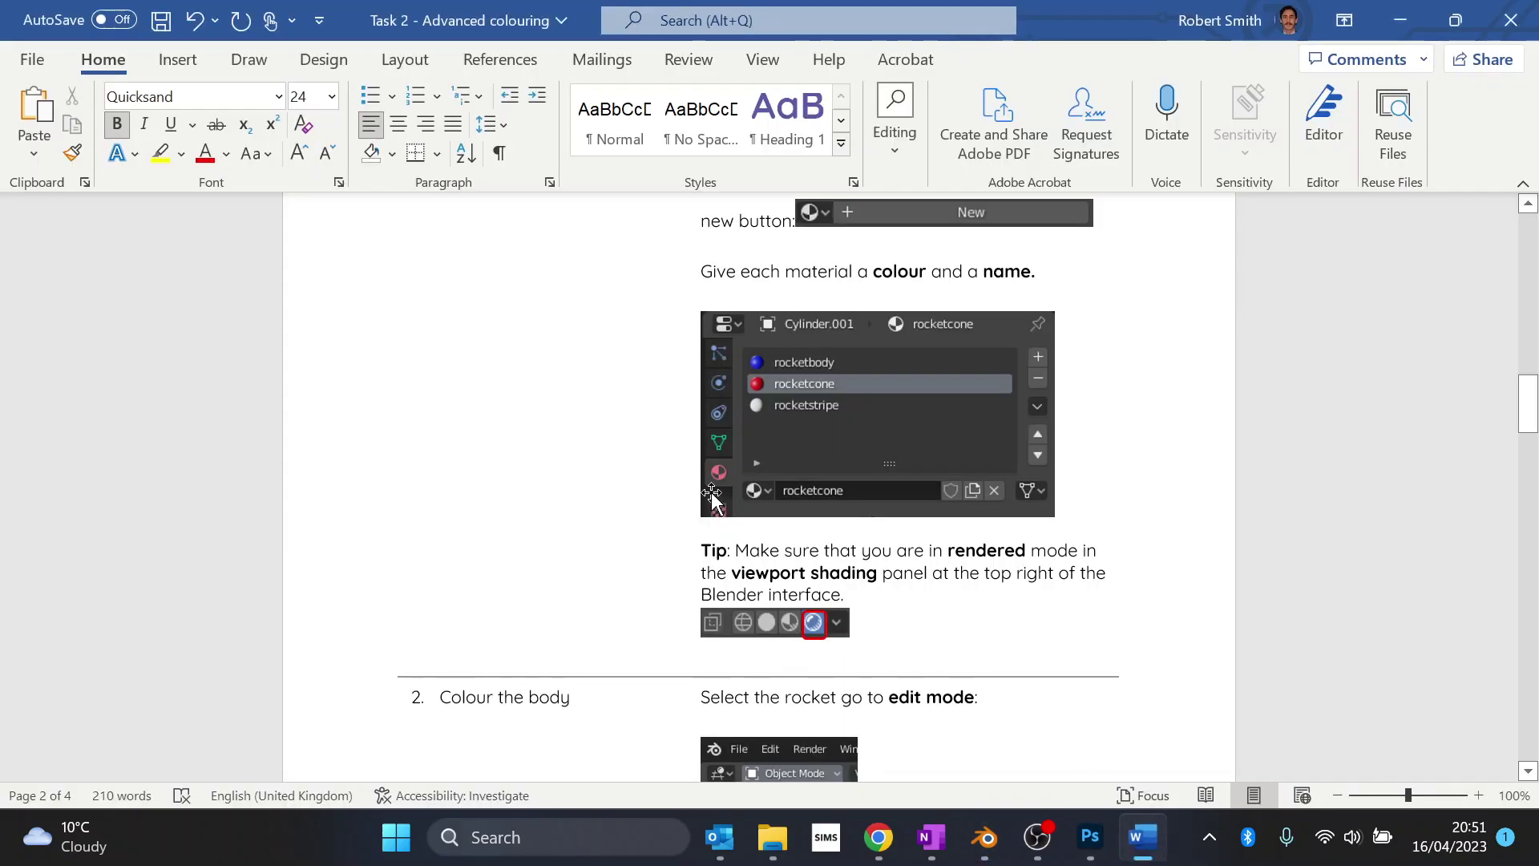
pyautogui.scroll(1, 660, 464)
pyautogui.scroll(-3, 721, 437)
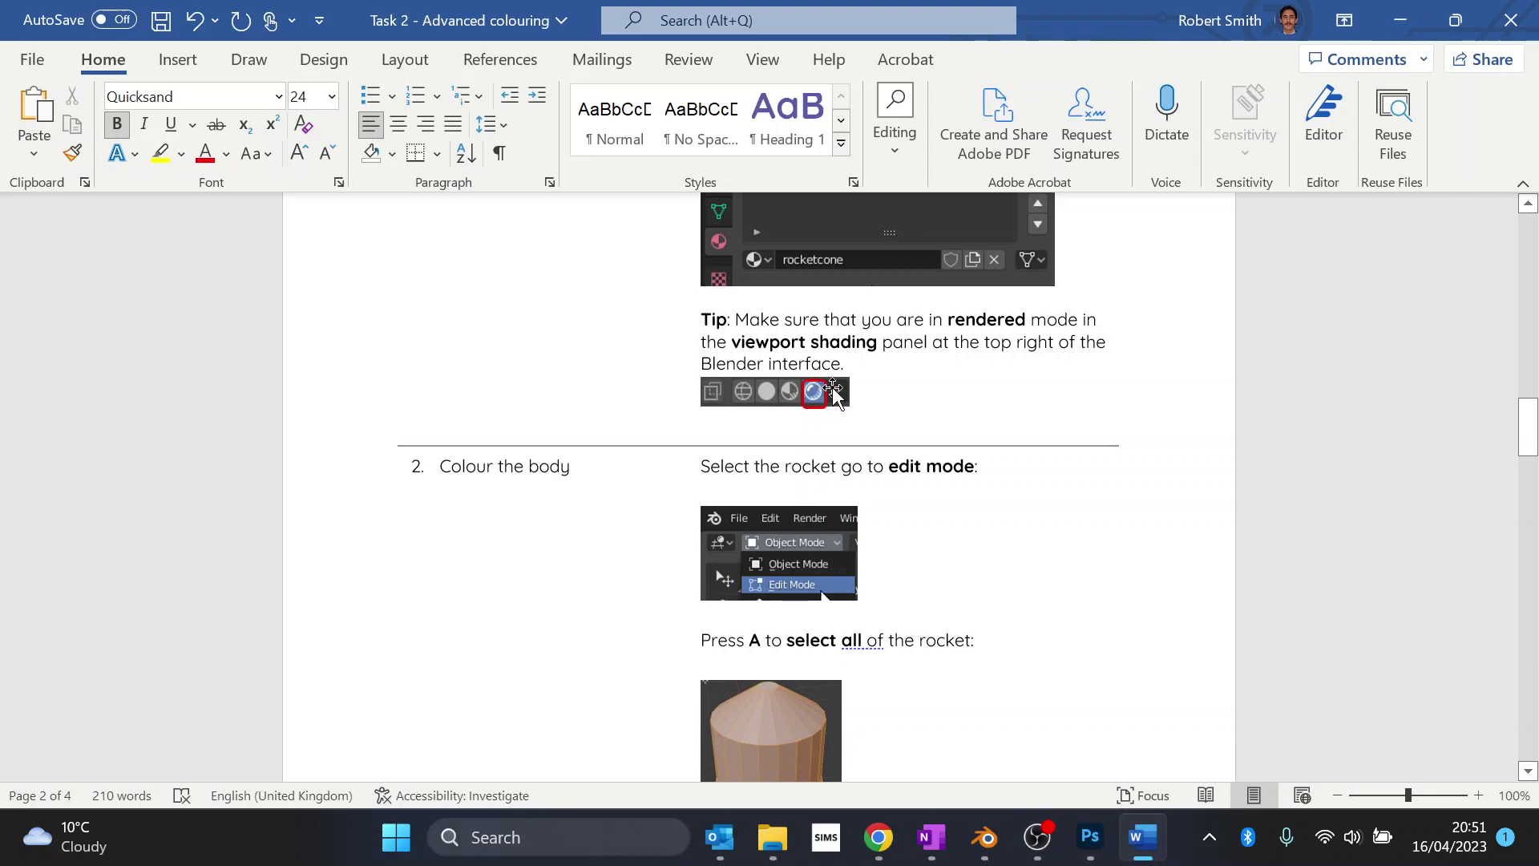
pyautogui.hotkey('alt', 'Tab')
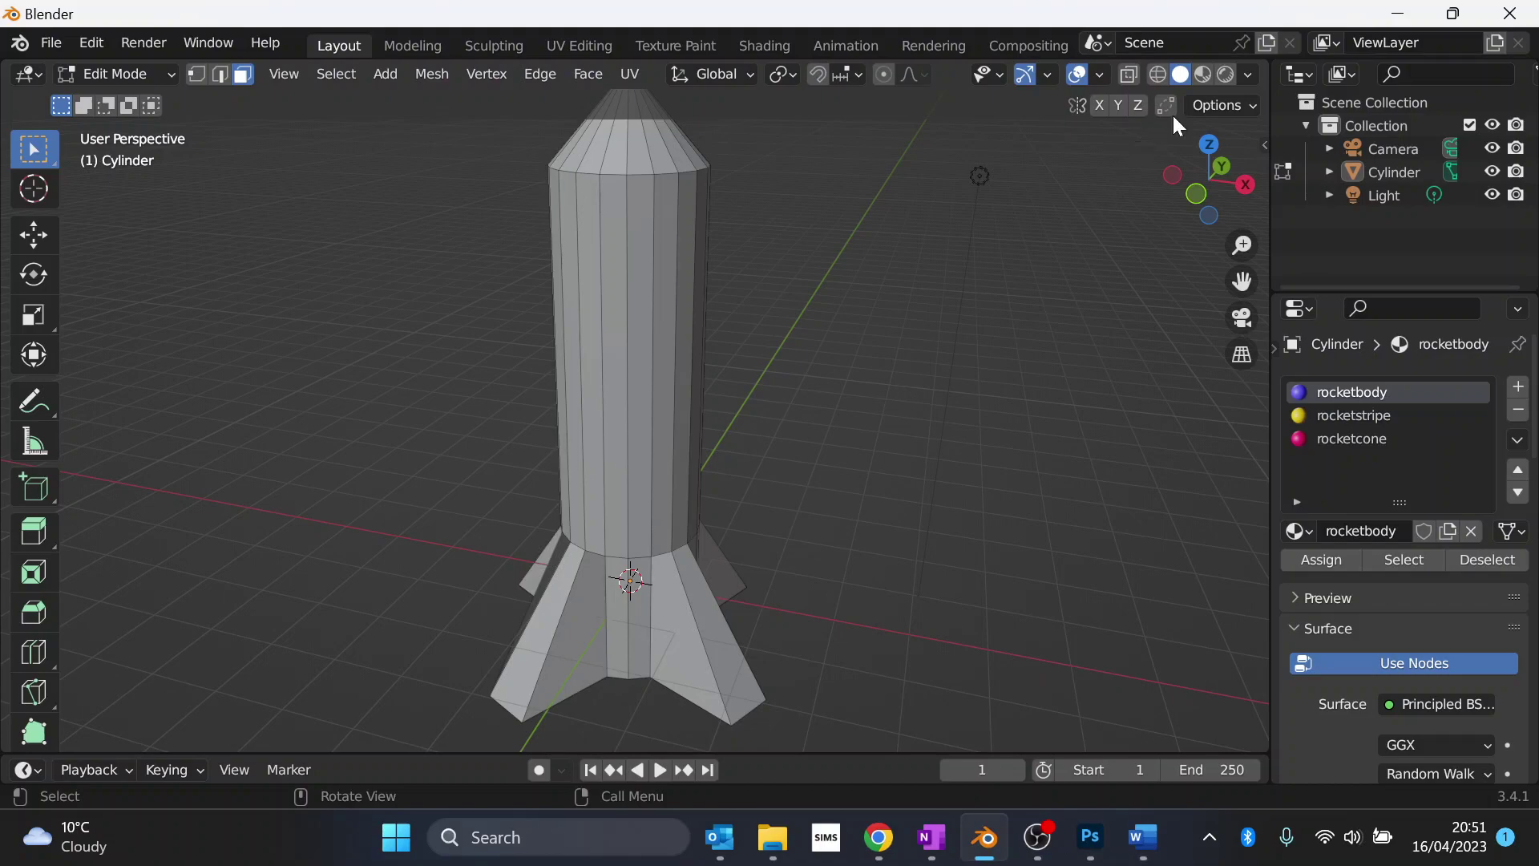
pyautogui.click(1225, 74)
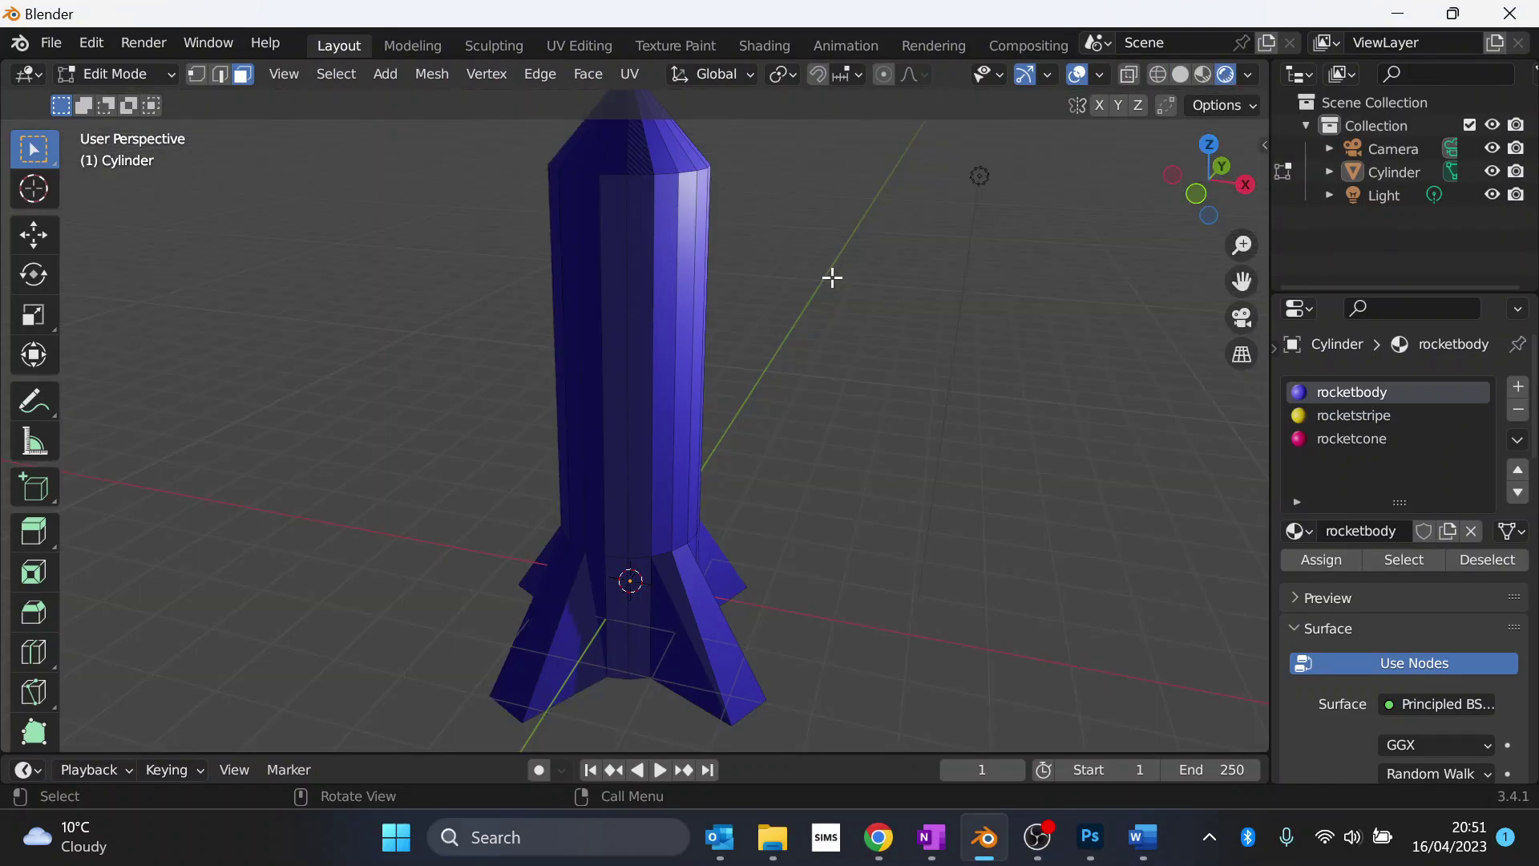
# - Check the "Colour the body" instructions in the Word worksheet, and select the entire rocket mesh in Blender's Edit Mode
pyautogui.hotkey('alt', 'Tab')
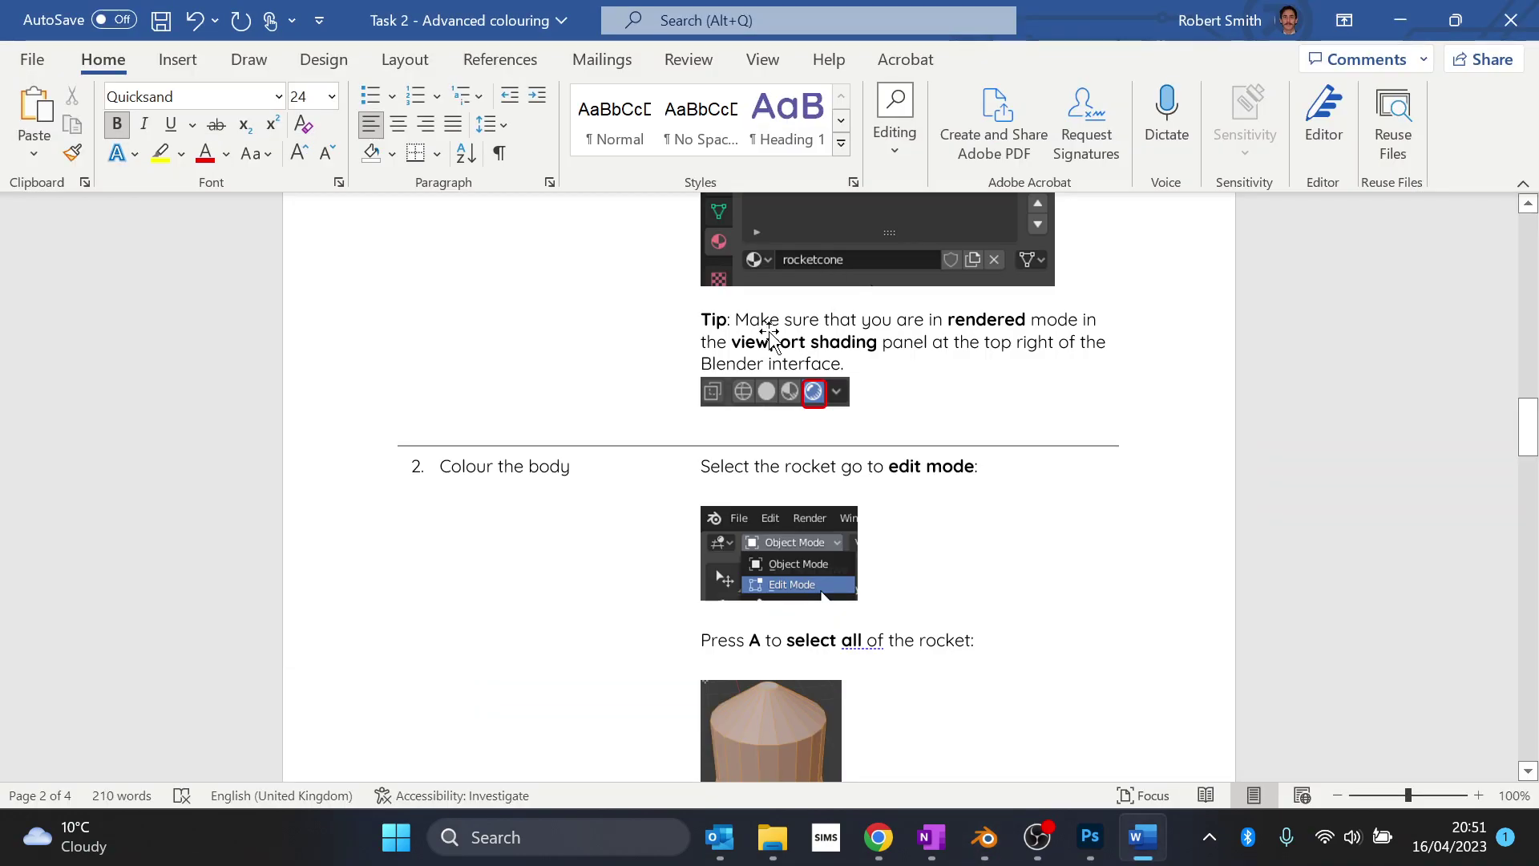
pyautogui.scroll(-1, 764, 329)
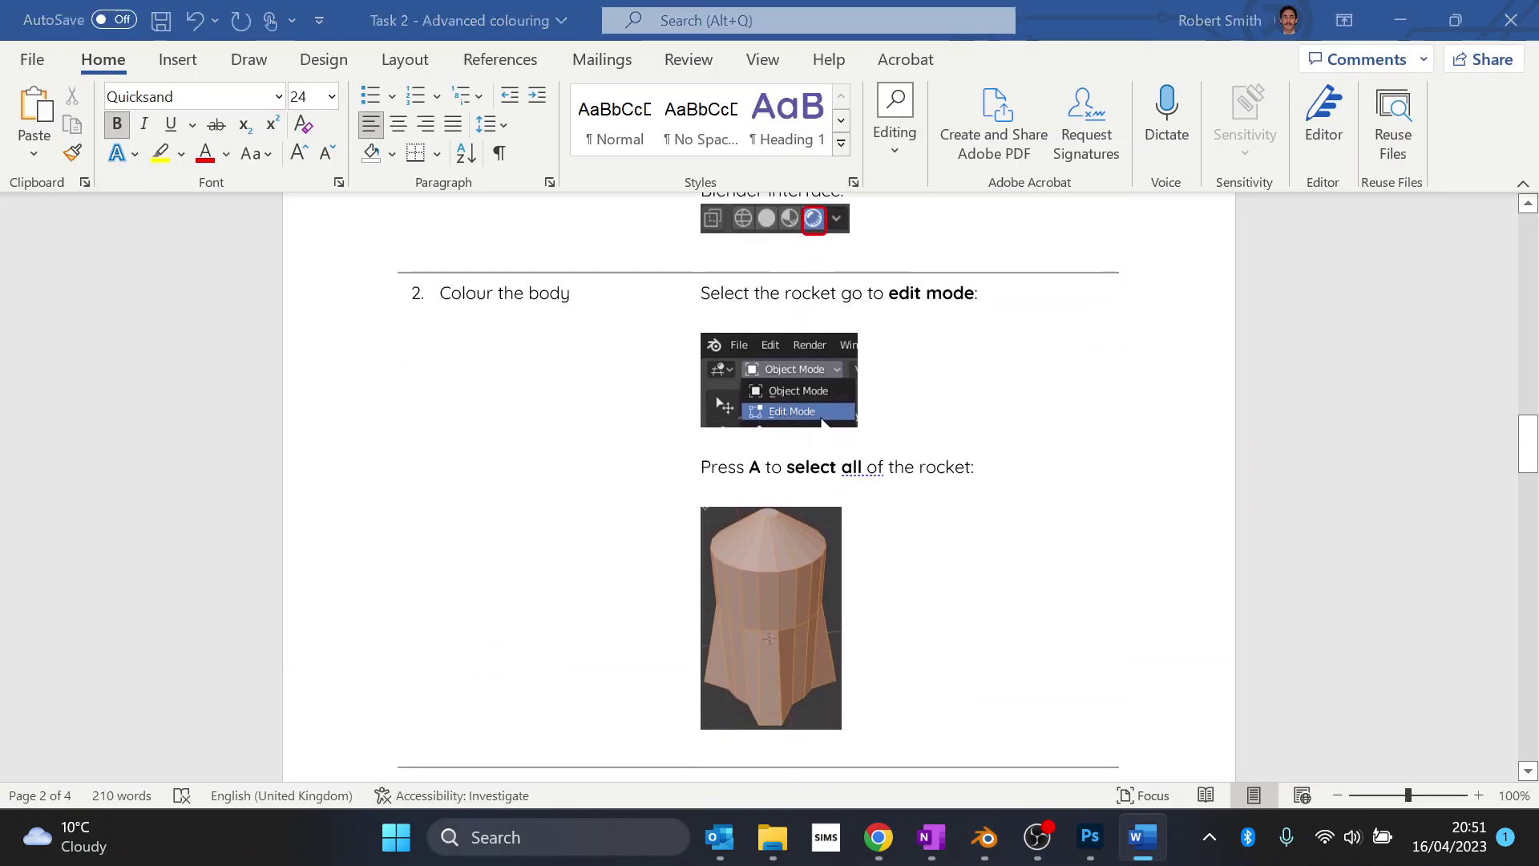
pyautogui.hotkey('alt', 'Tab')
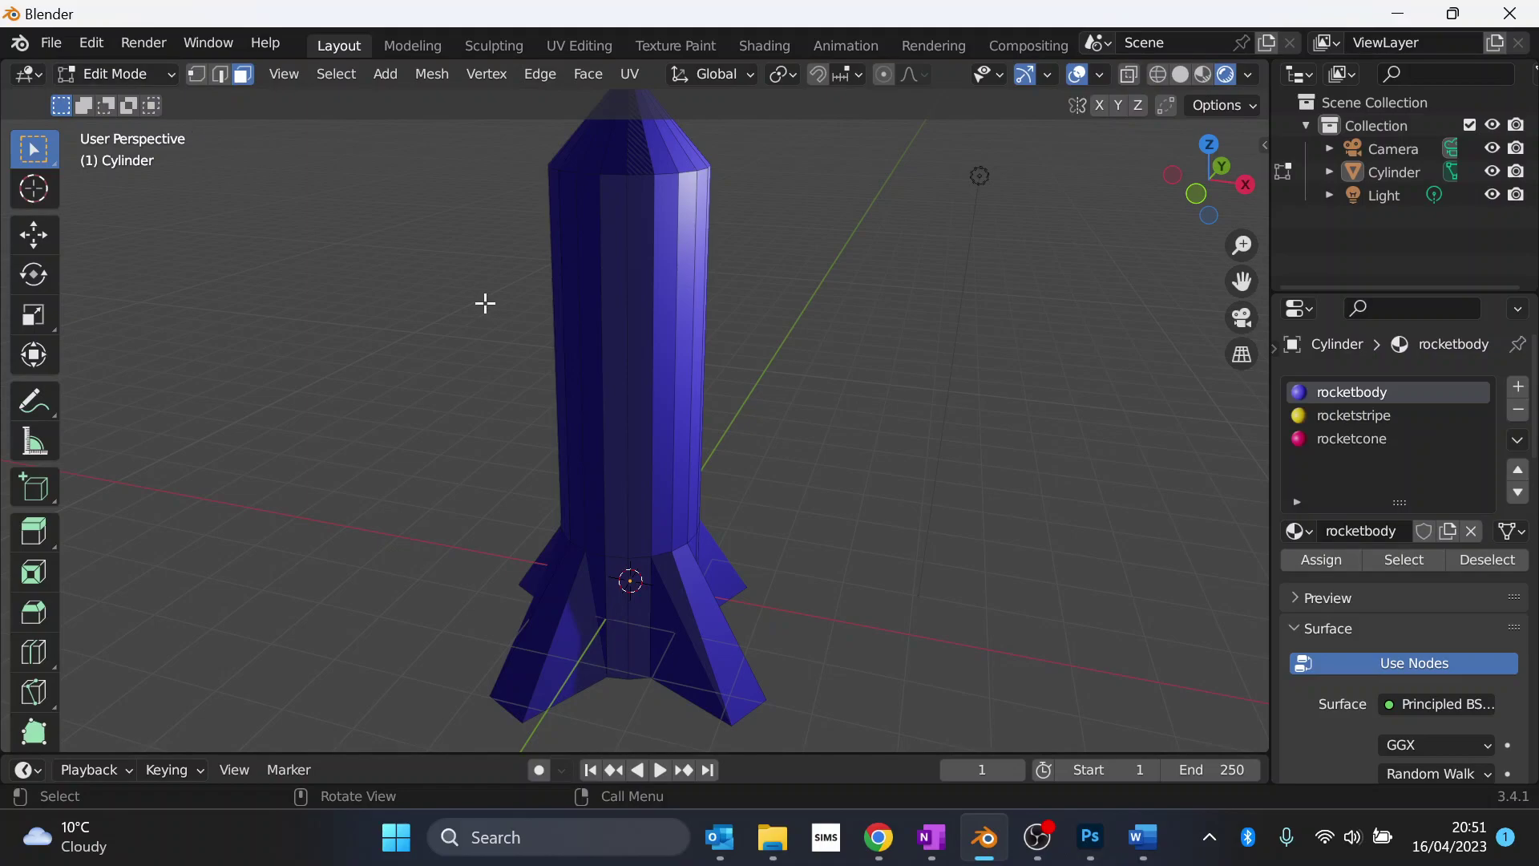
pyautogui.press('Tab')
pyautogui.press('Tab')
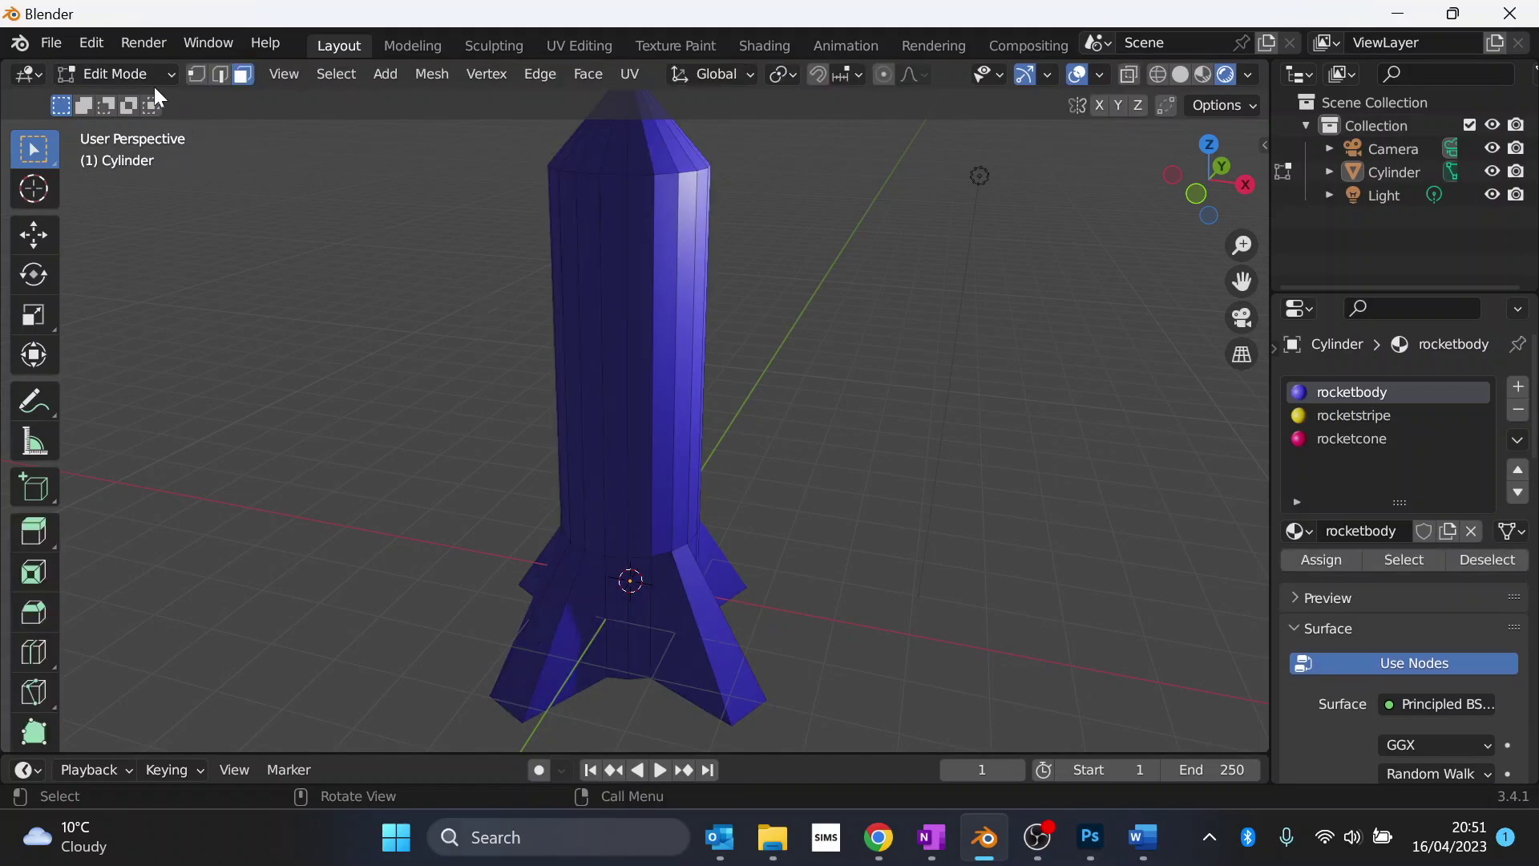
pyautogui.click(170, 65)
pyautogui.click(170, 65)
pyautogui.hotkey('alt', 'Tab')
pyautogui.scroll(-3, 793, 513)
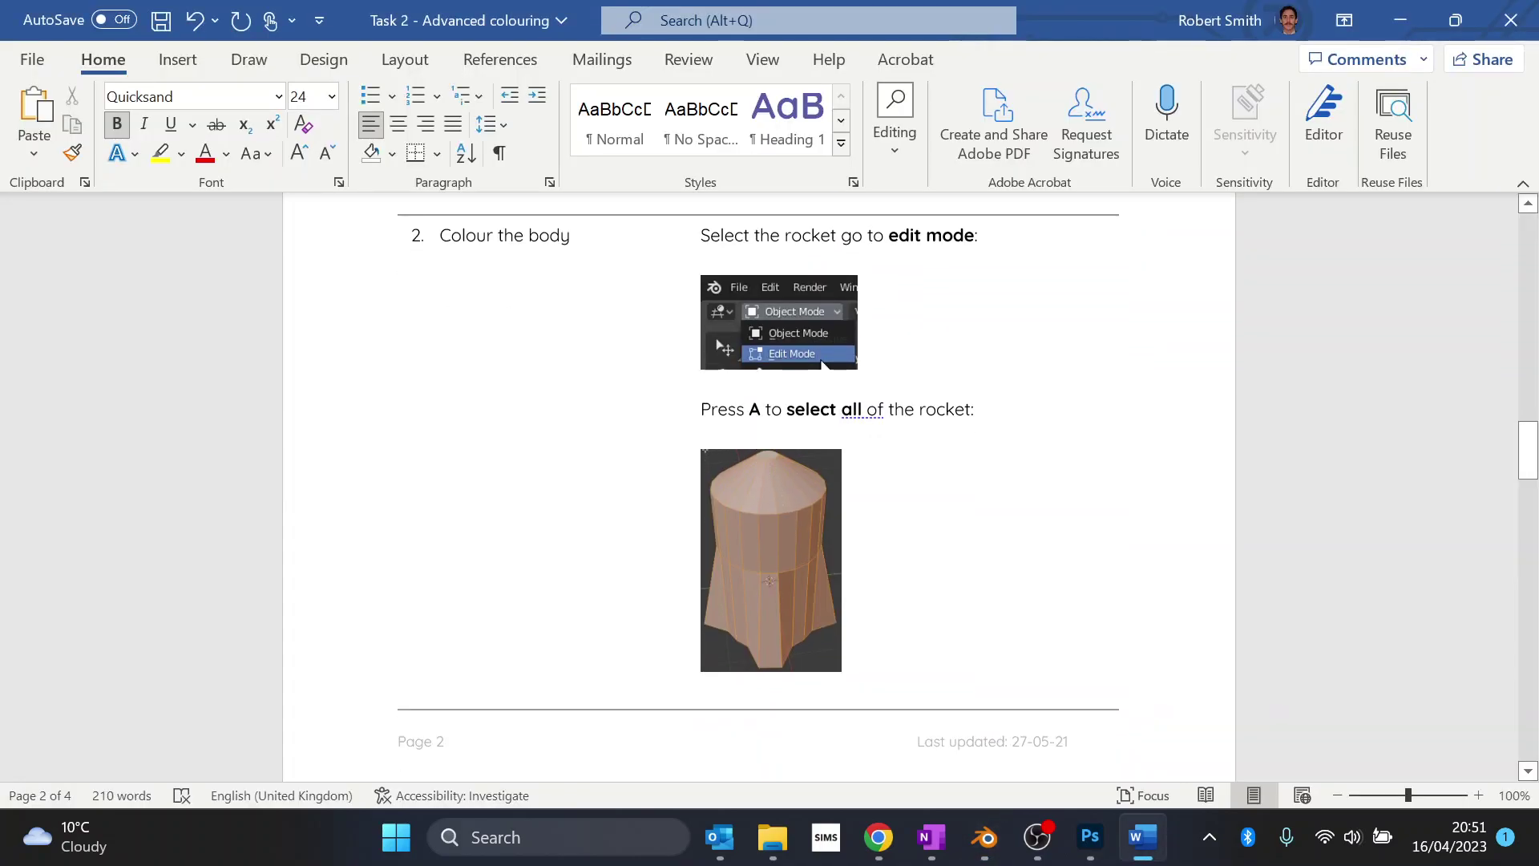
pyautogui.hotkey('alt', 'Tab')
pyautogui.press('a')
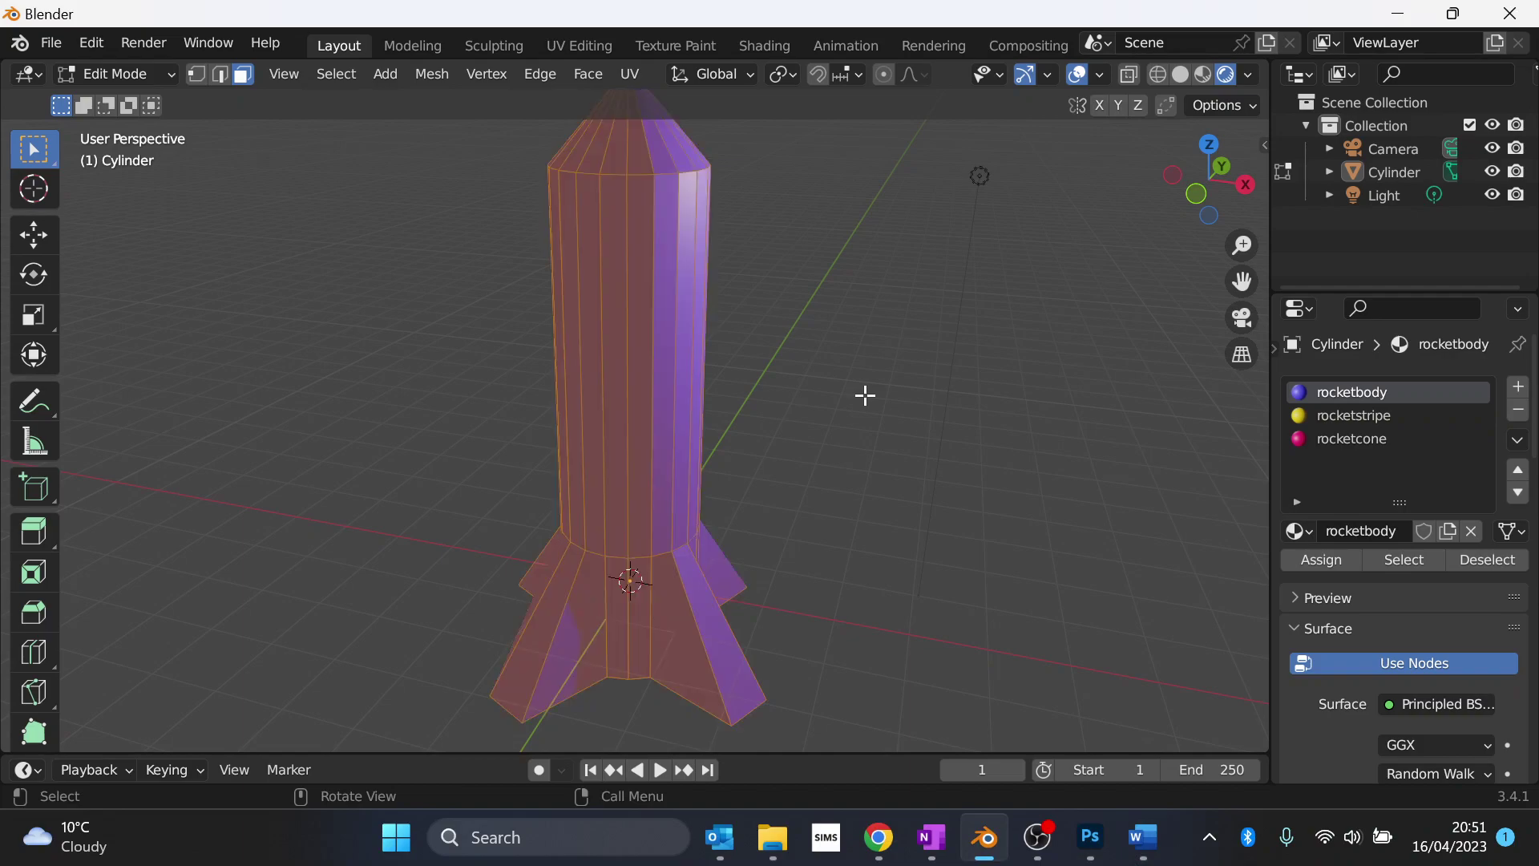
# - Check the worksheet's material assignment instruction in Word, and assign the rocketbody material to the whole selected rocket in Blender
pyautogui.hotkey('alt', 'Tab')
pyautogui.scroll(-9, 866, 397)
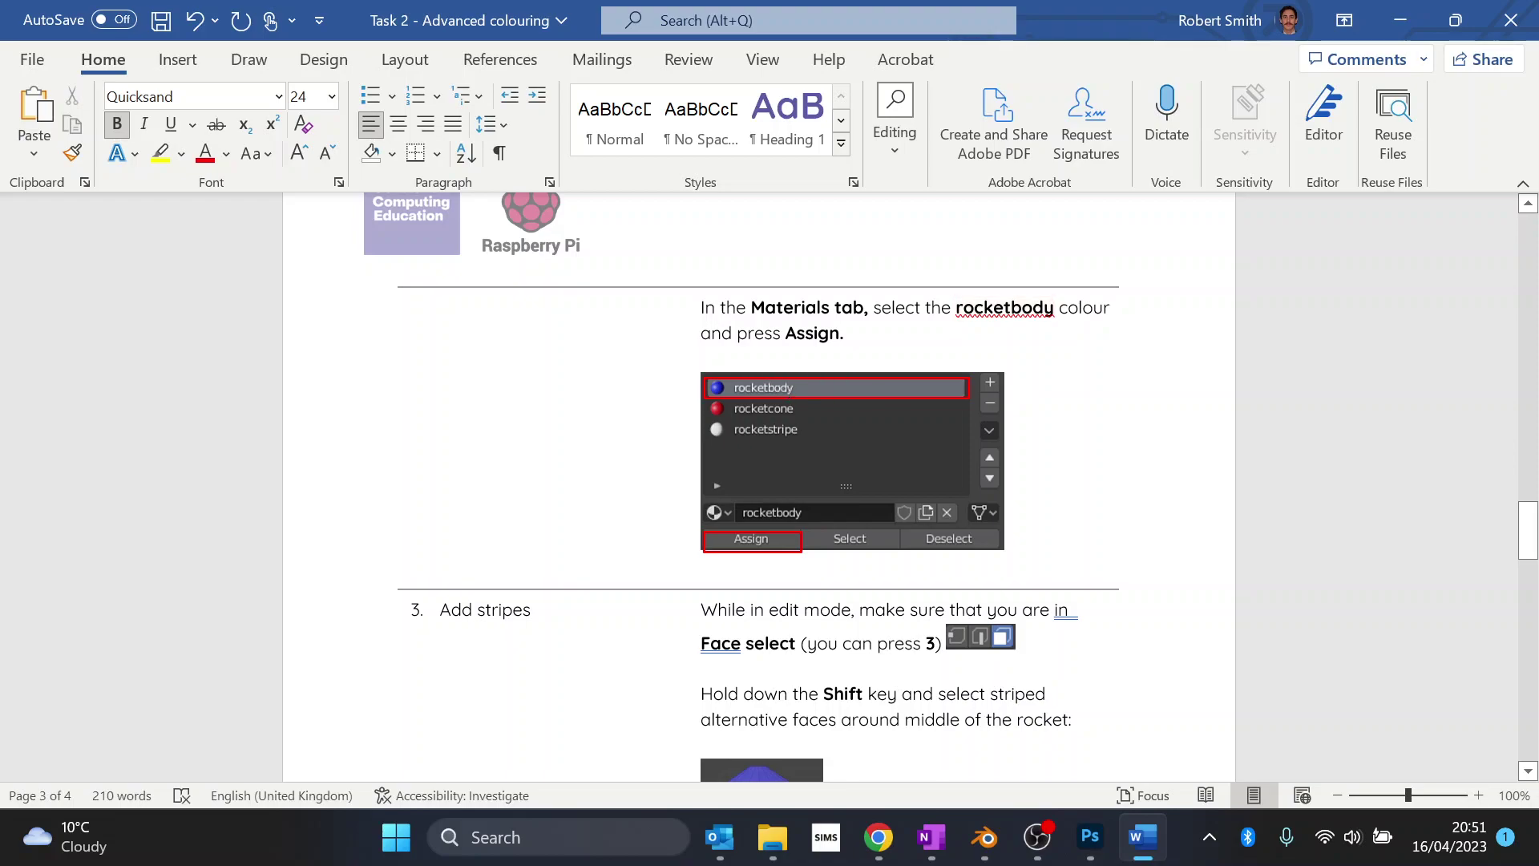
pyautogui.hotkey('alt', 'Tab')
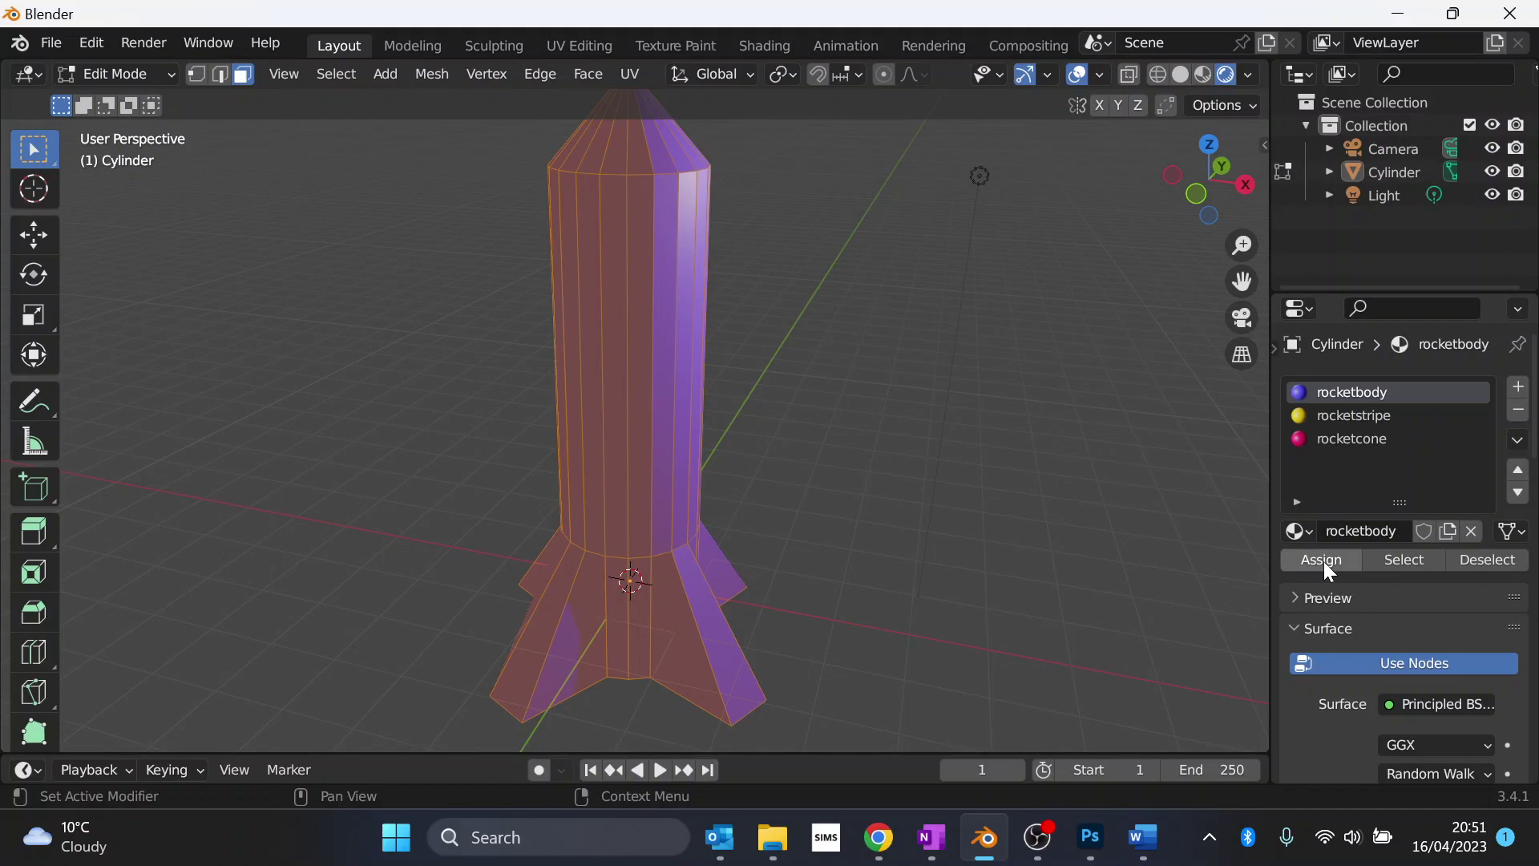
# - Switch to the Word worksheet and read the "Add stripes" instructions on selecting alternate faces and assigning rocketstripe
pyautogui.hotkey('alt', 'Tab')
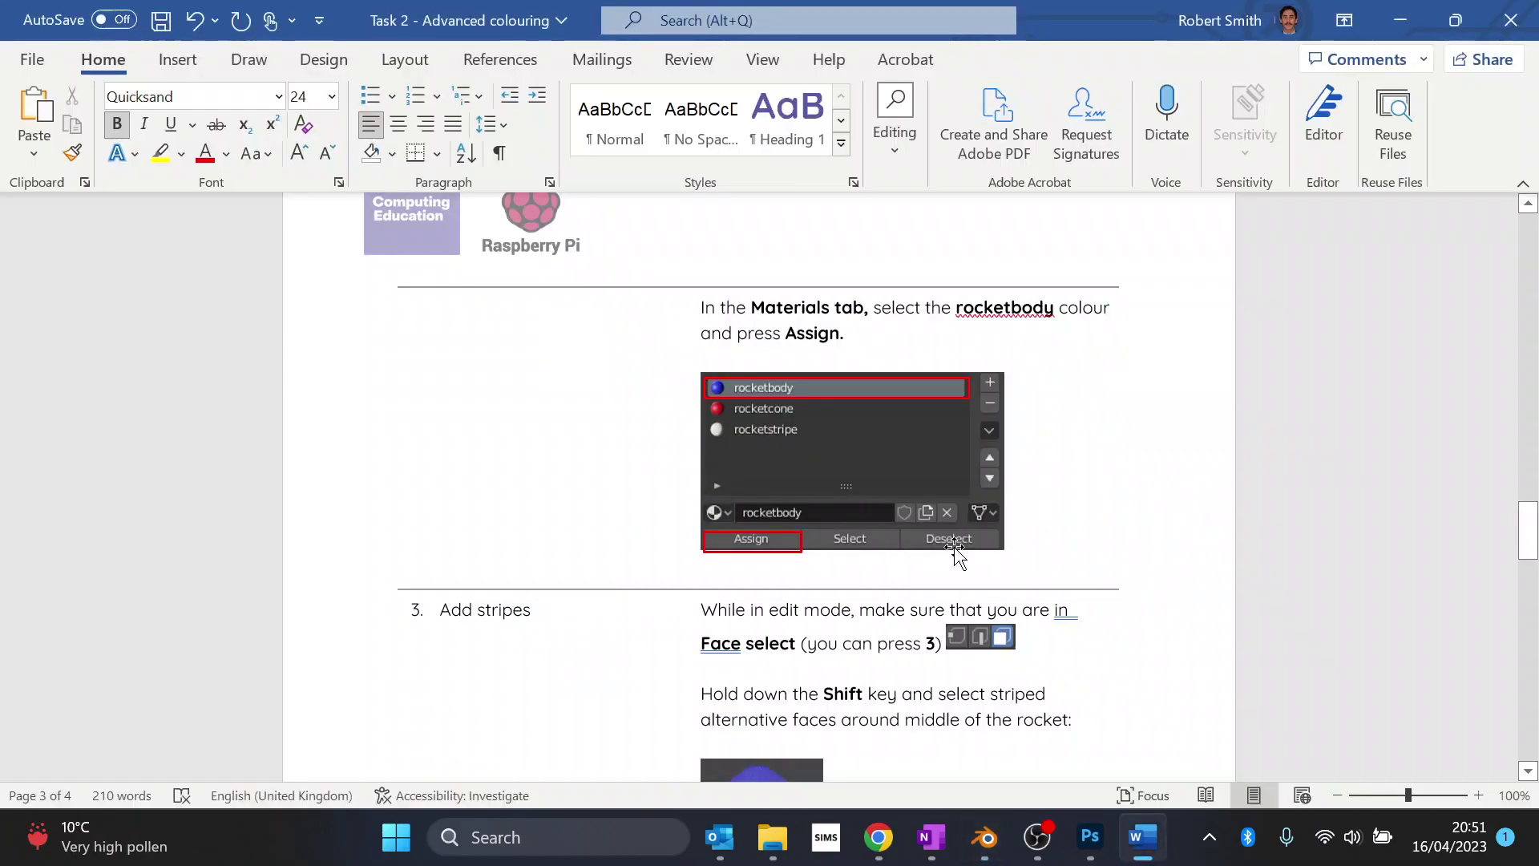
pyautogui.scroll(-3, 758, 481)
pyautogui.scroll(-2, 755, 508)
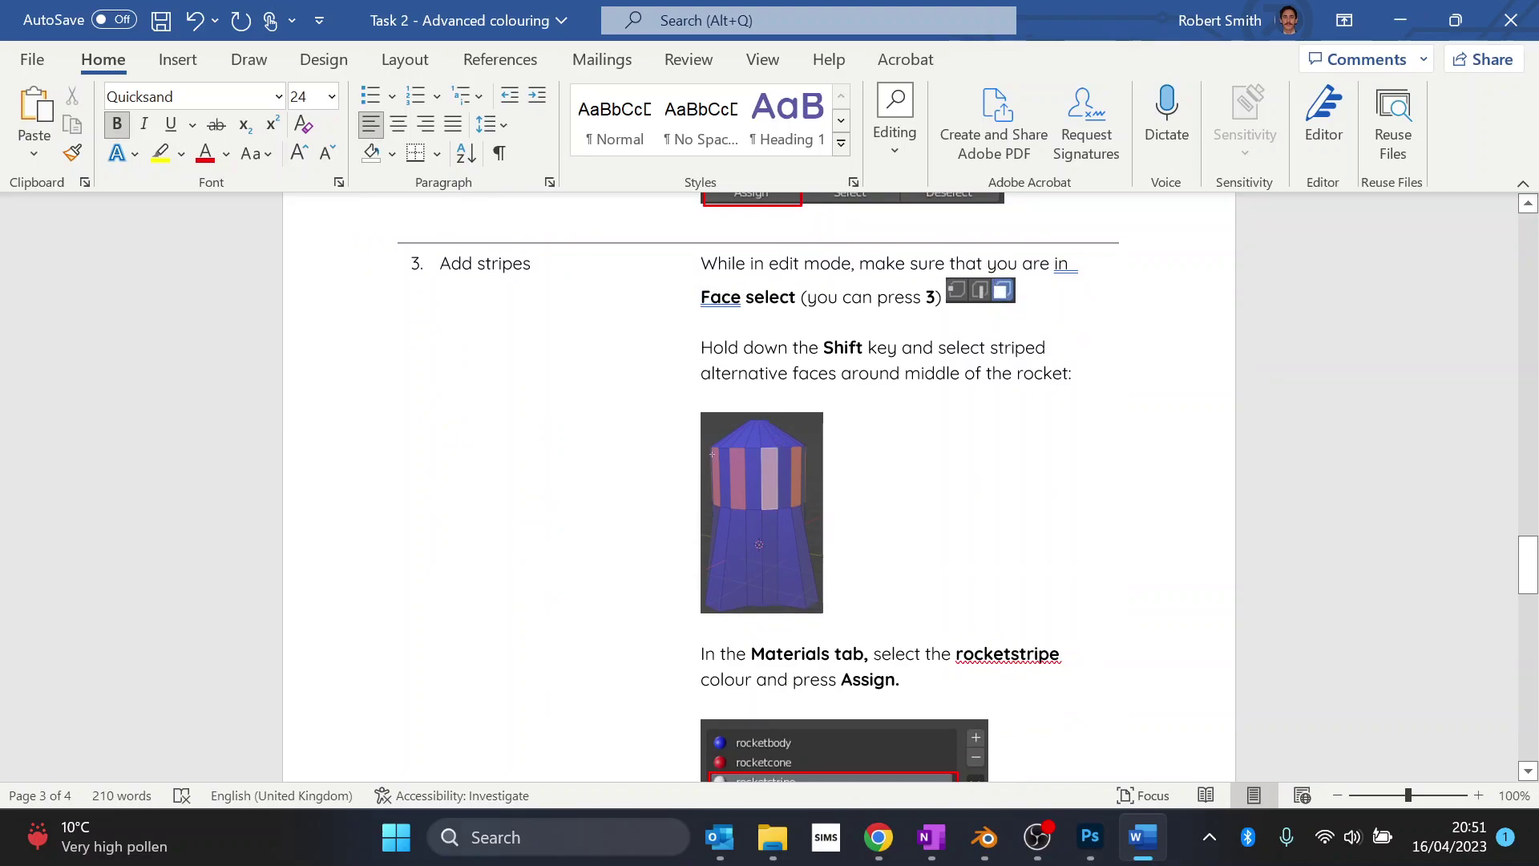
pyautogui.scroll(-1, 693, 383)
pyautogui.scroll(-3, 758, 489)
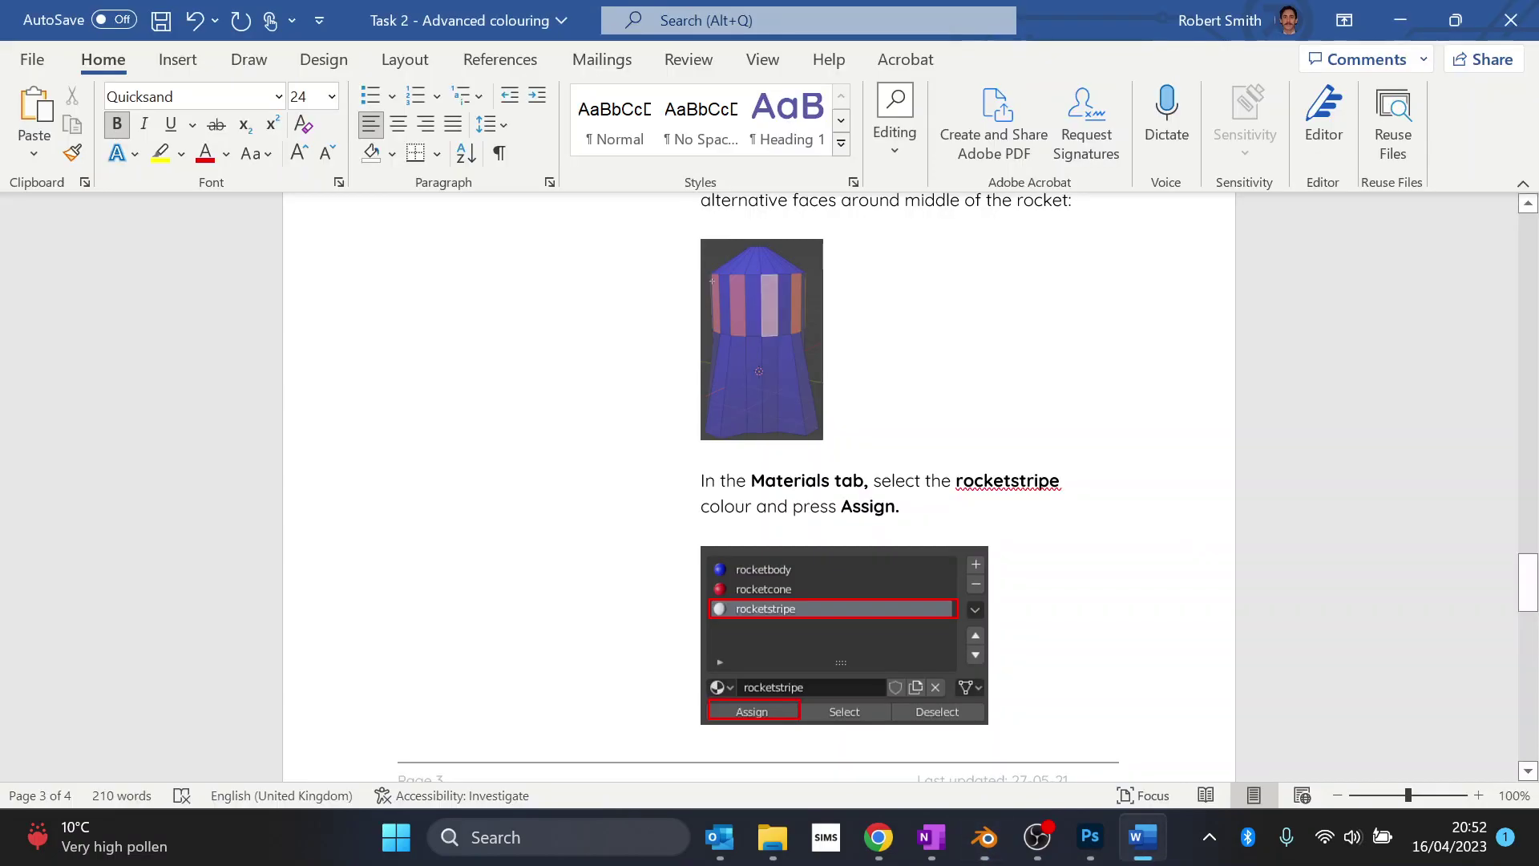
pyautogui.scroll(-3, 759, 481)
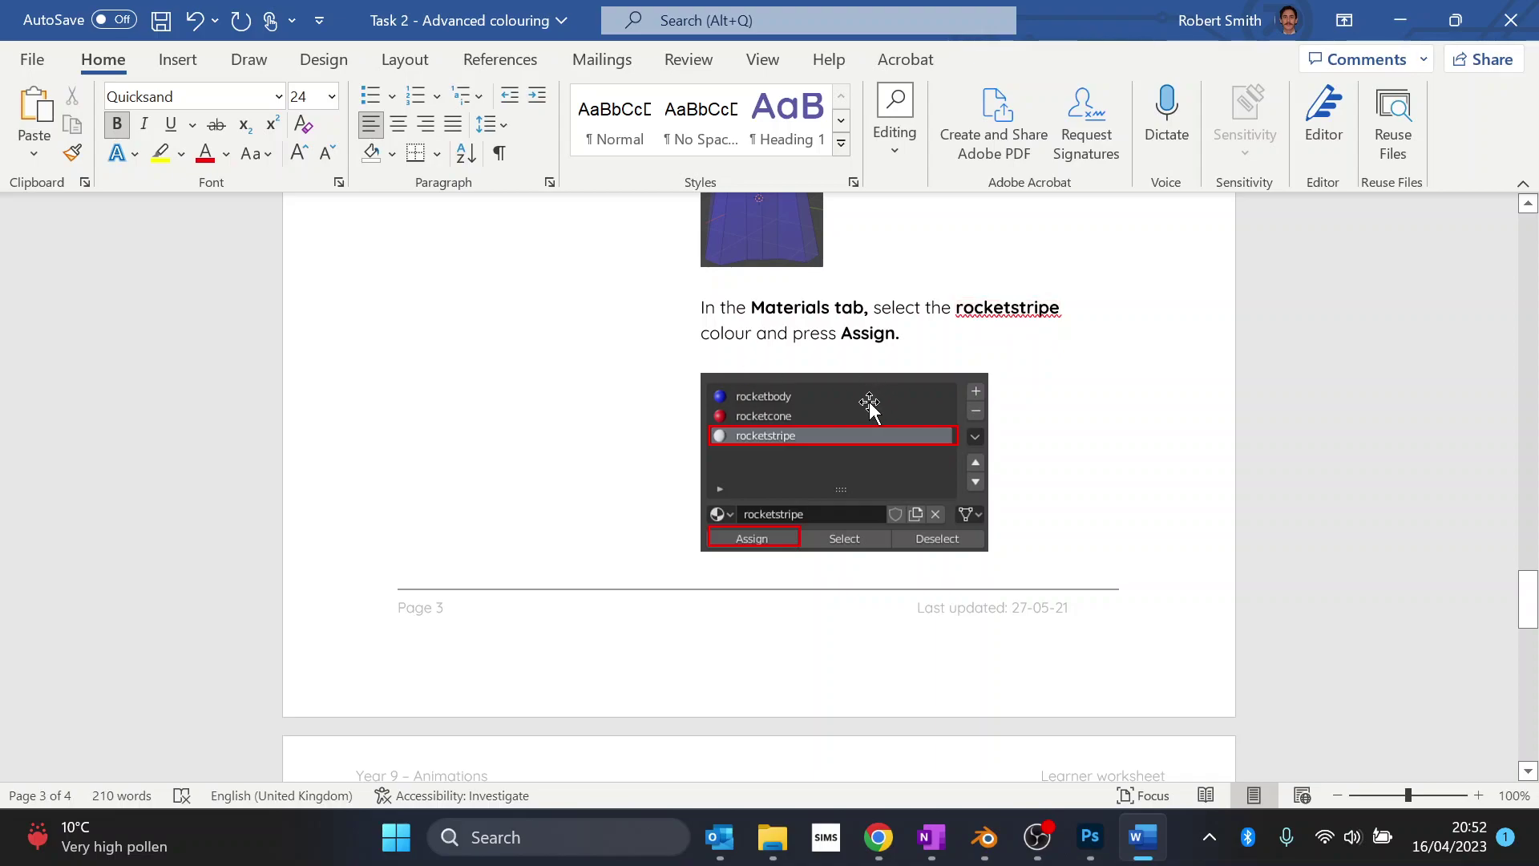
# - Switch to Blender, select four alternate vertical faces on the visible side of the rocket body, and assign the rocketstripe material
pyautogui.hotkey('alt', 'Tab')
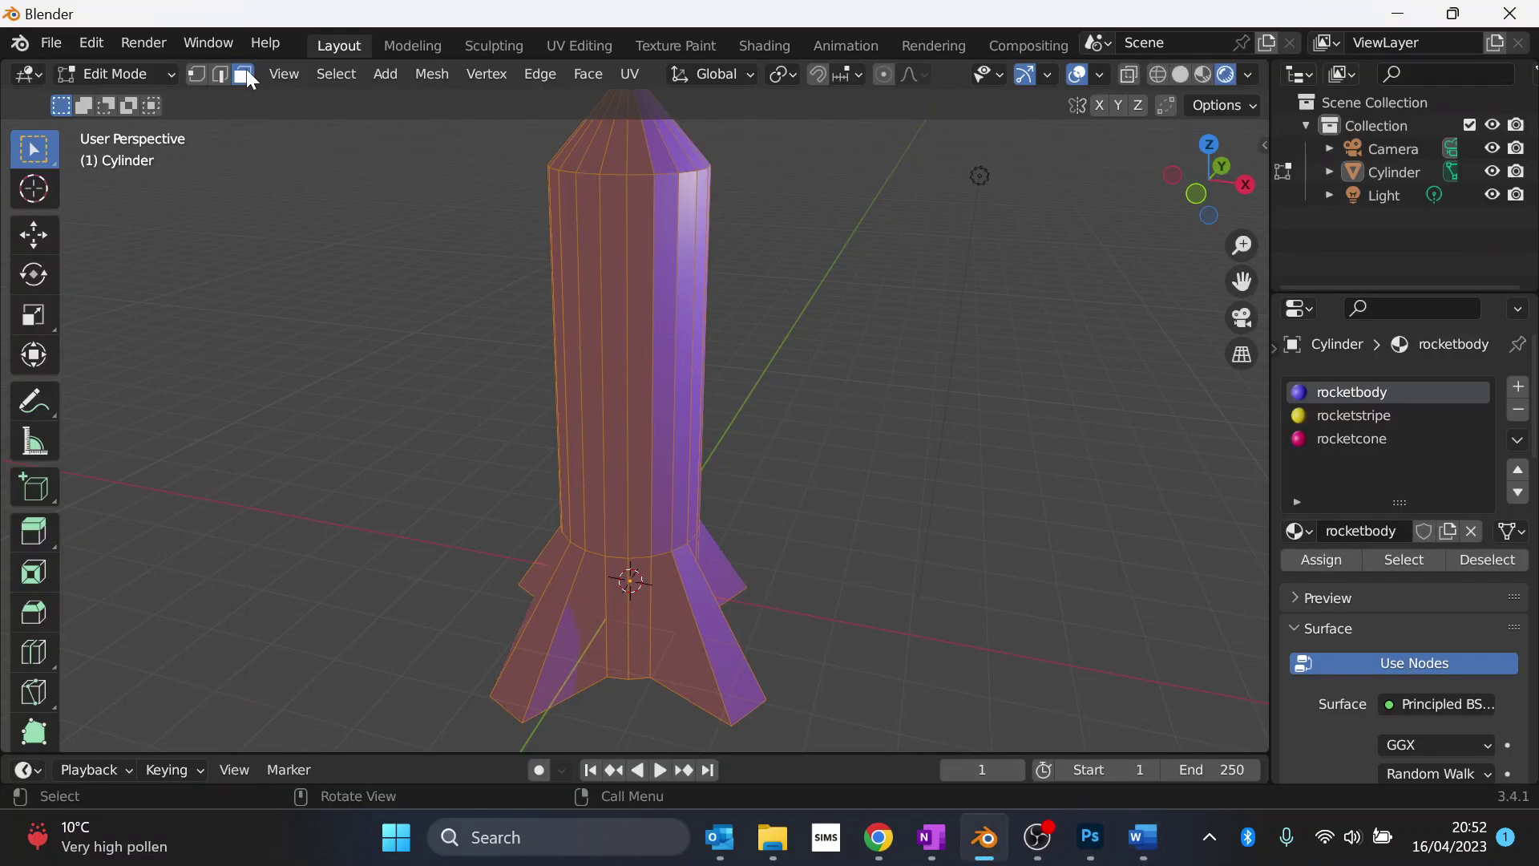
pyautogui.click(451, 338)
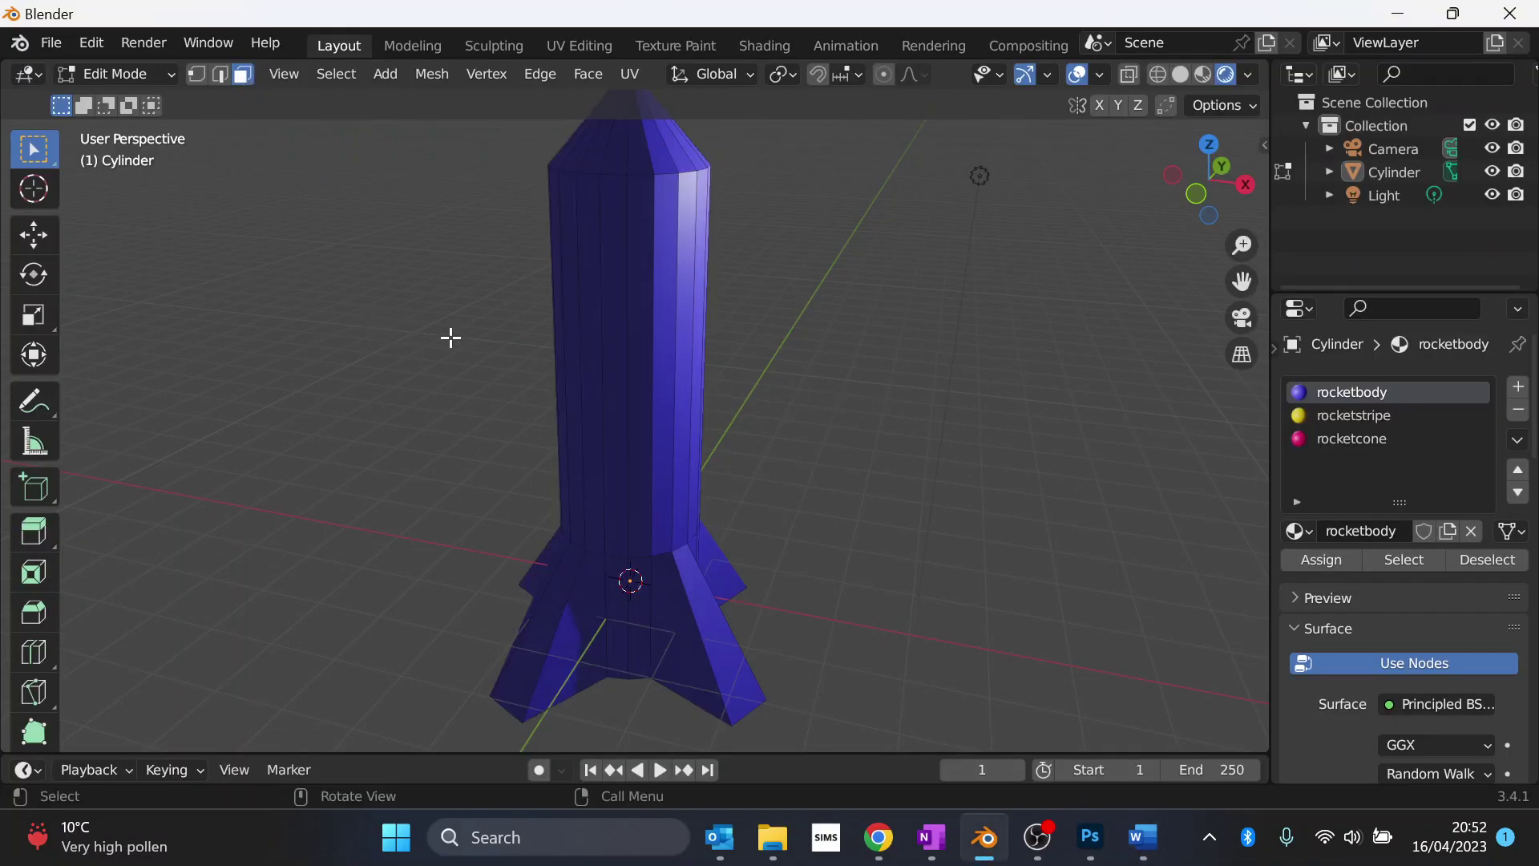
pyautogui.click(618, 350)
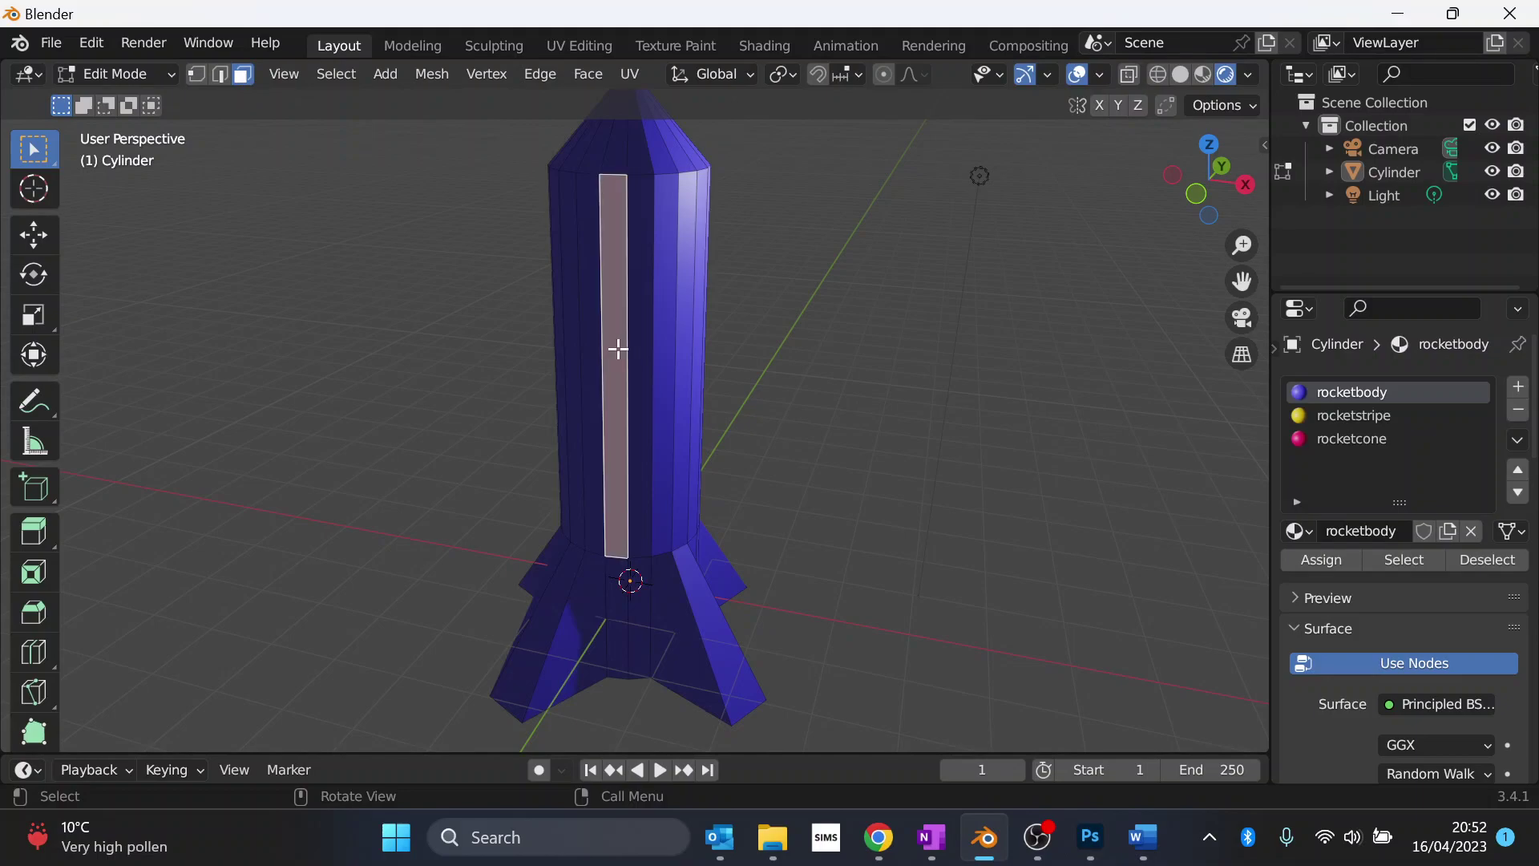
pyautogui.keyDown('shift'); pyautogui.click(662, 346); pyautogui.keyUp('shift')
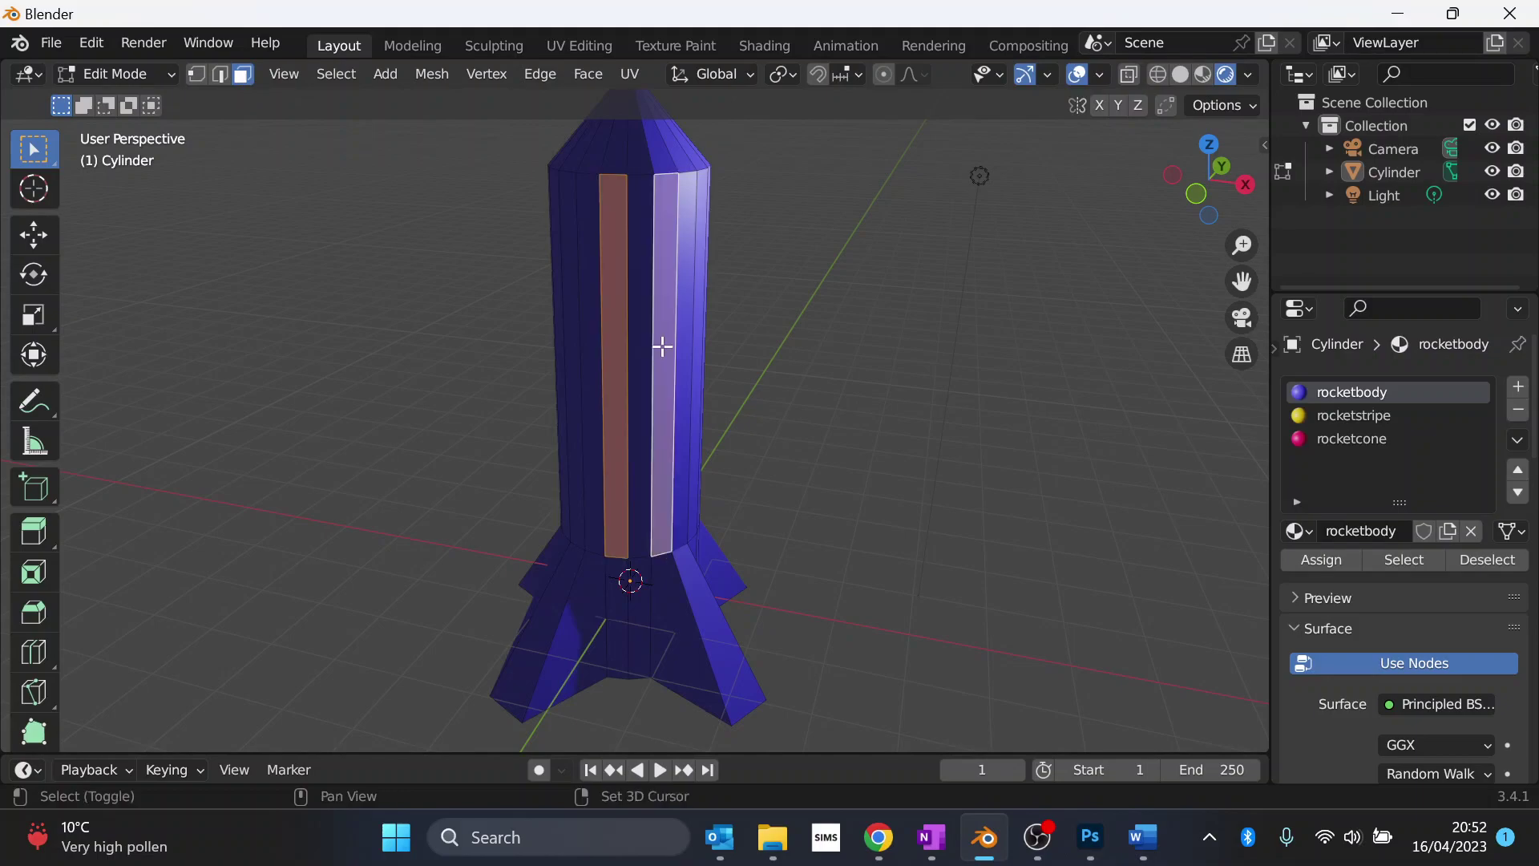
pyautogui.keyDown('shift'); pyautogui.click(573, 332); pyautogui.keyUp('shift')
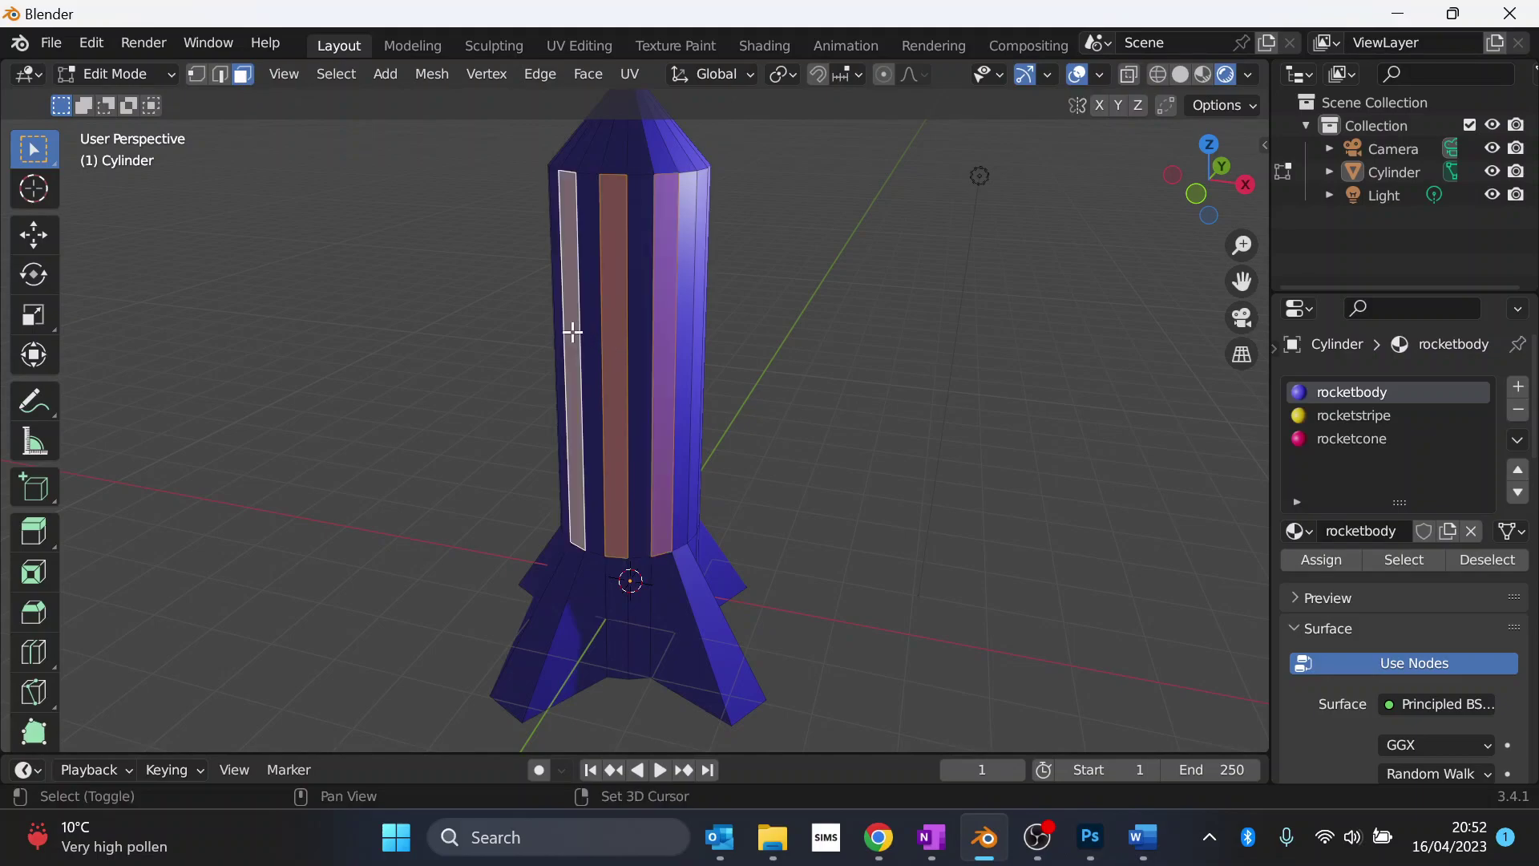
pyautogui.keyDown('shift'); pyautogui.click(699, 320); pyautogui.keyUp('shift')
pyautogui.click(1359, 415)
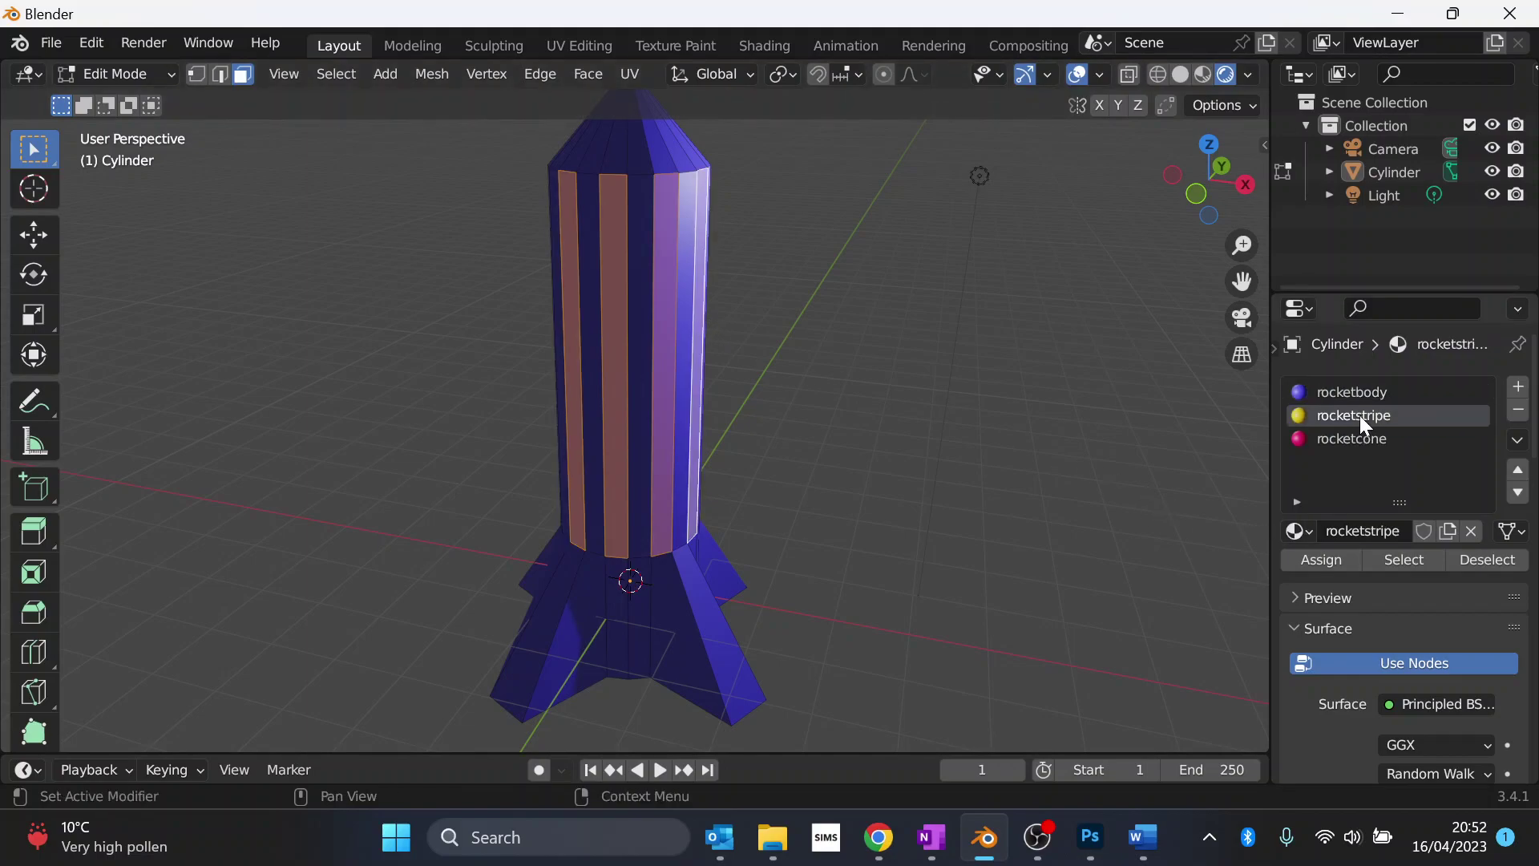
pyautogui.click(1306, 558)
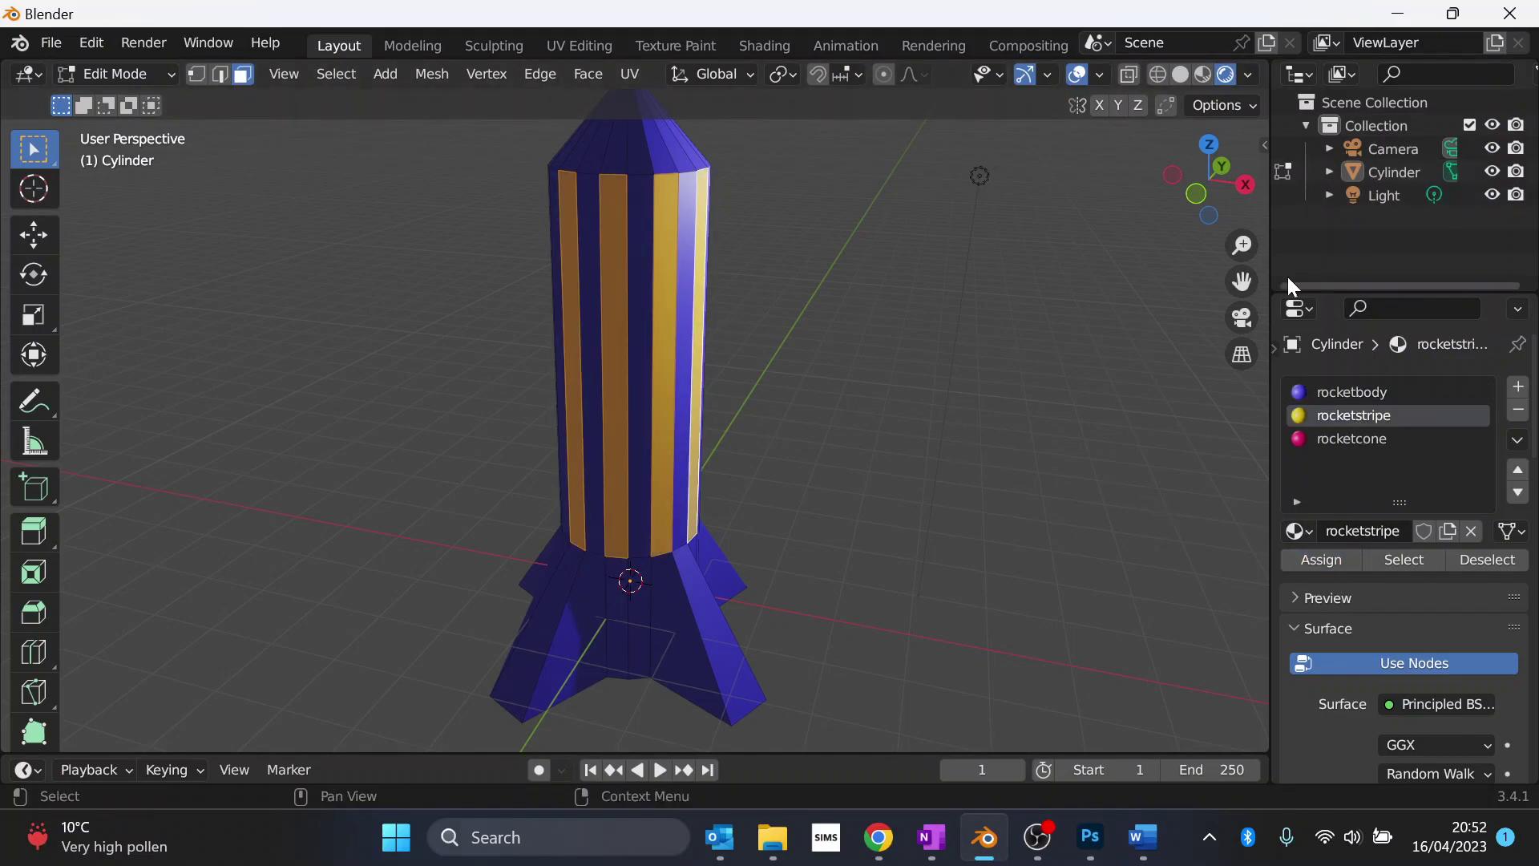
# - Select four more alternate vertical faces around the adjoining side of the rocket body and assign them the rocketstripe material
pyautogui.moveTo(1231, 197); pyautogui.dragTo(751, 288)
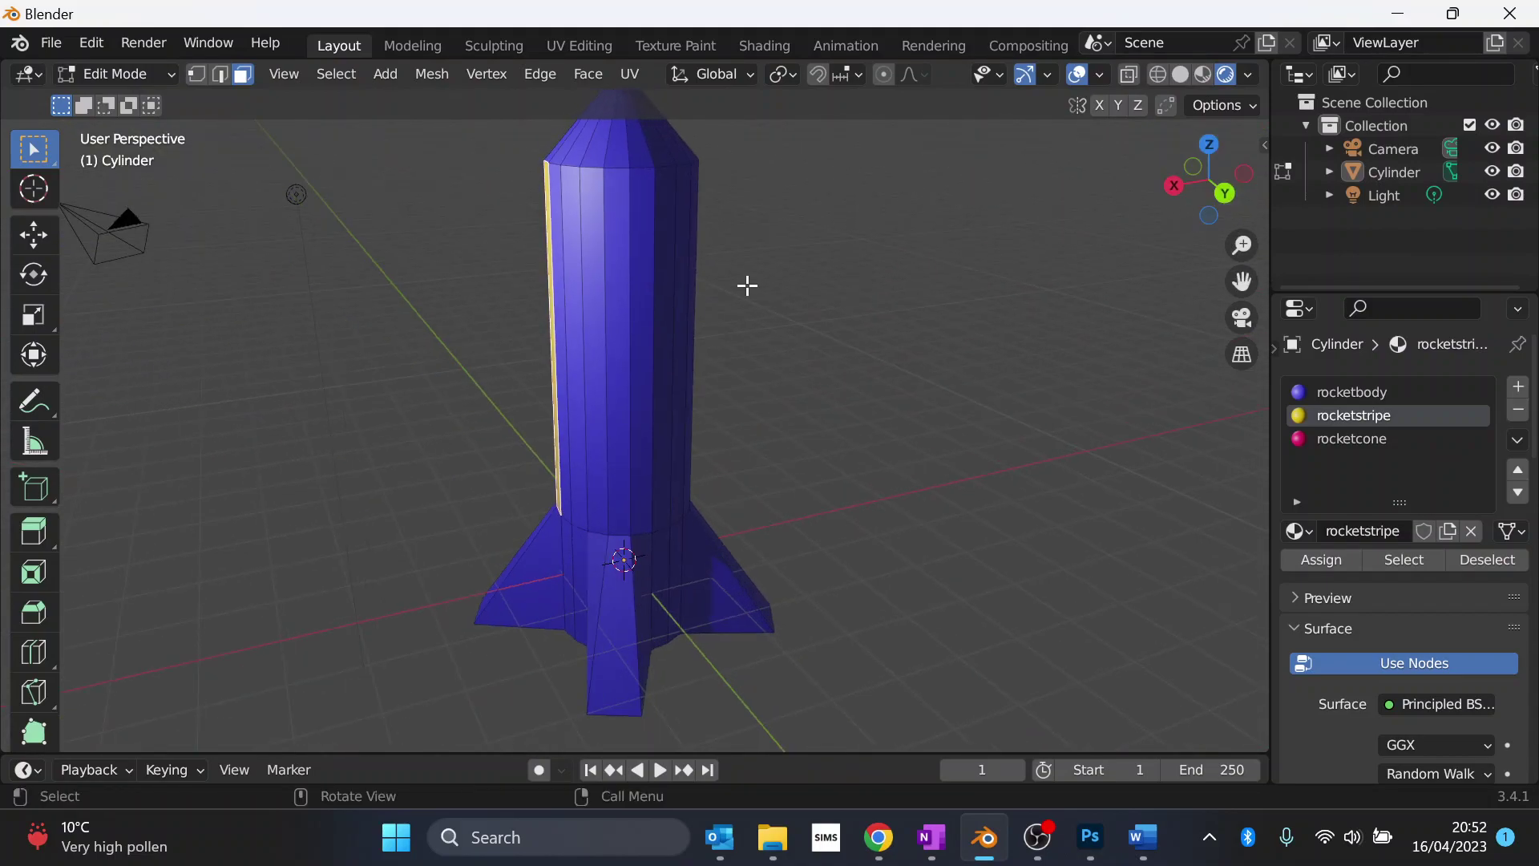
pyautogui.click(575, 251)
pyautogui.keyDown('shift'); pyautogui.click(616, 263); pyautogui.keyUp('shift')
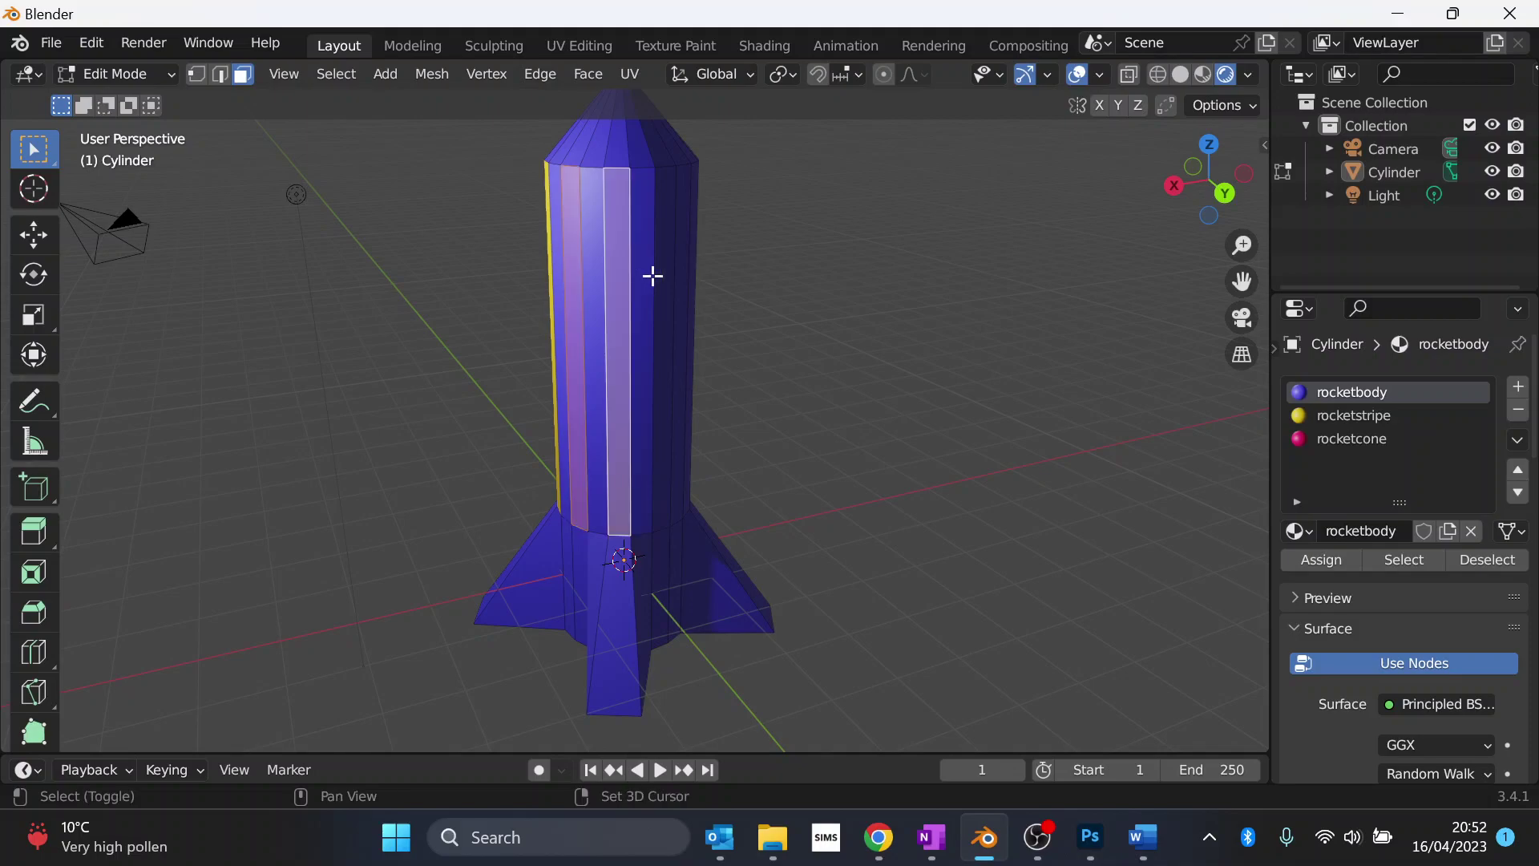
pyautogui.keyDown('shift'); pyautogui.click(668, 279); pyautogui.keyUp('shift')
pyautogui.keyDown('shift'); pyautogui.click(691, 268); pyautogui.keyUp('shift')
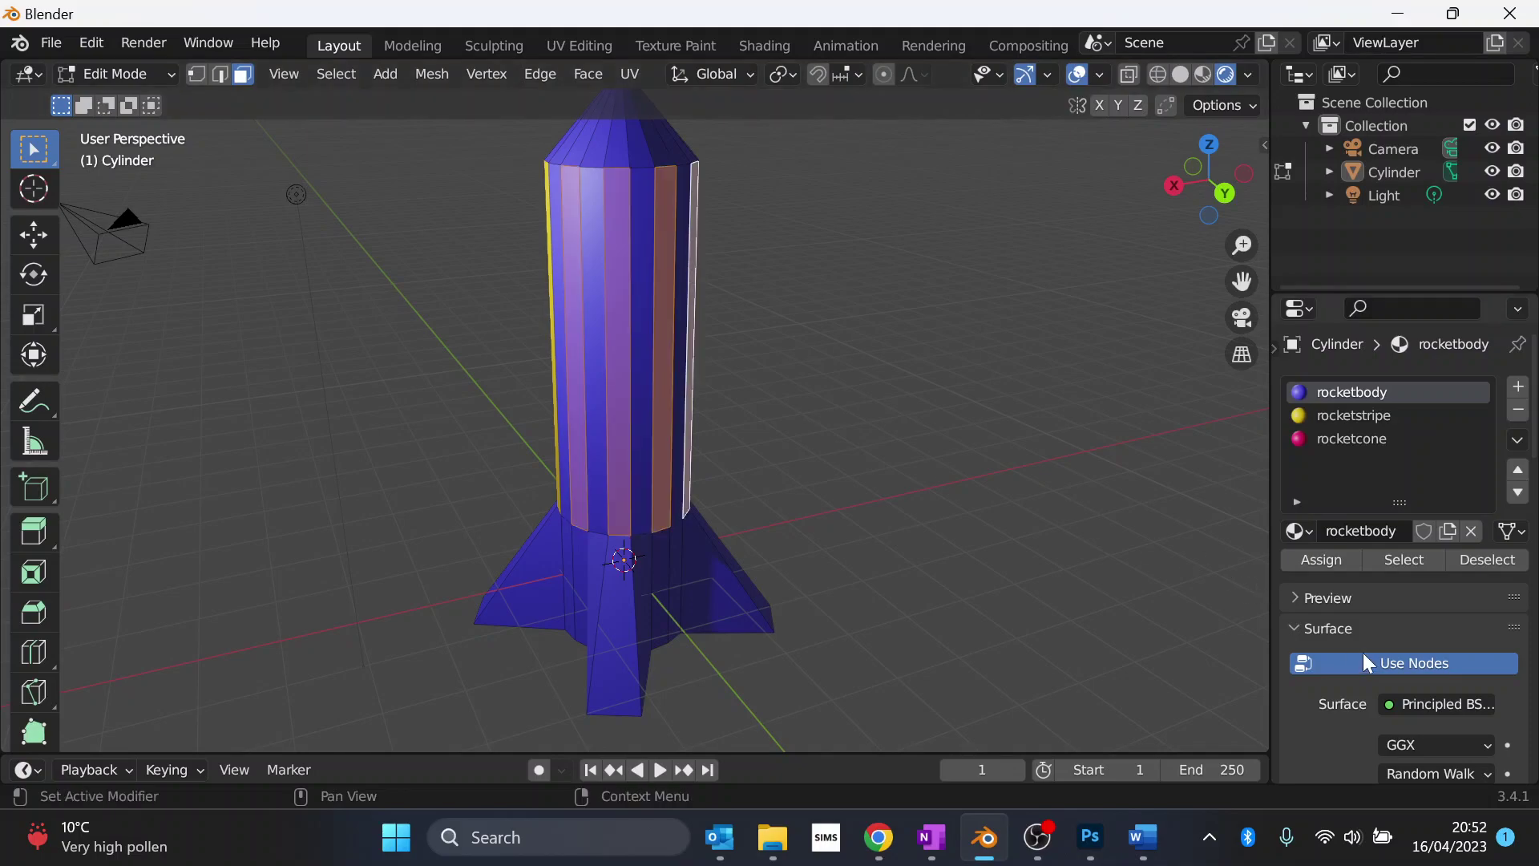
pyautogui.click(1359, 414)
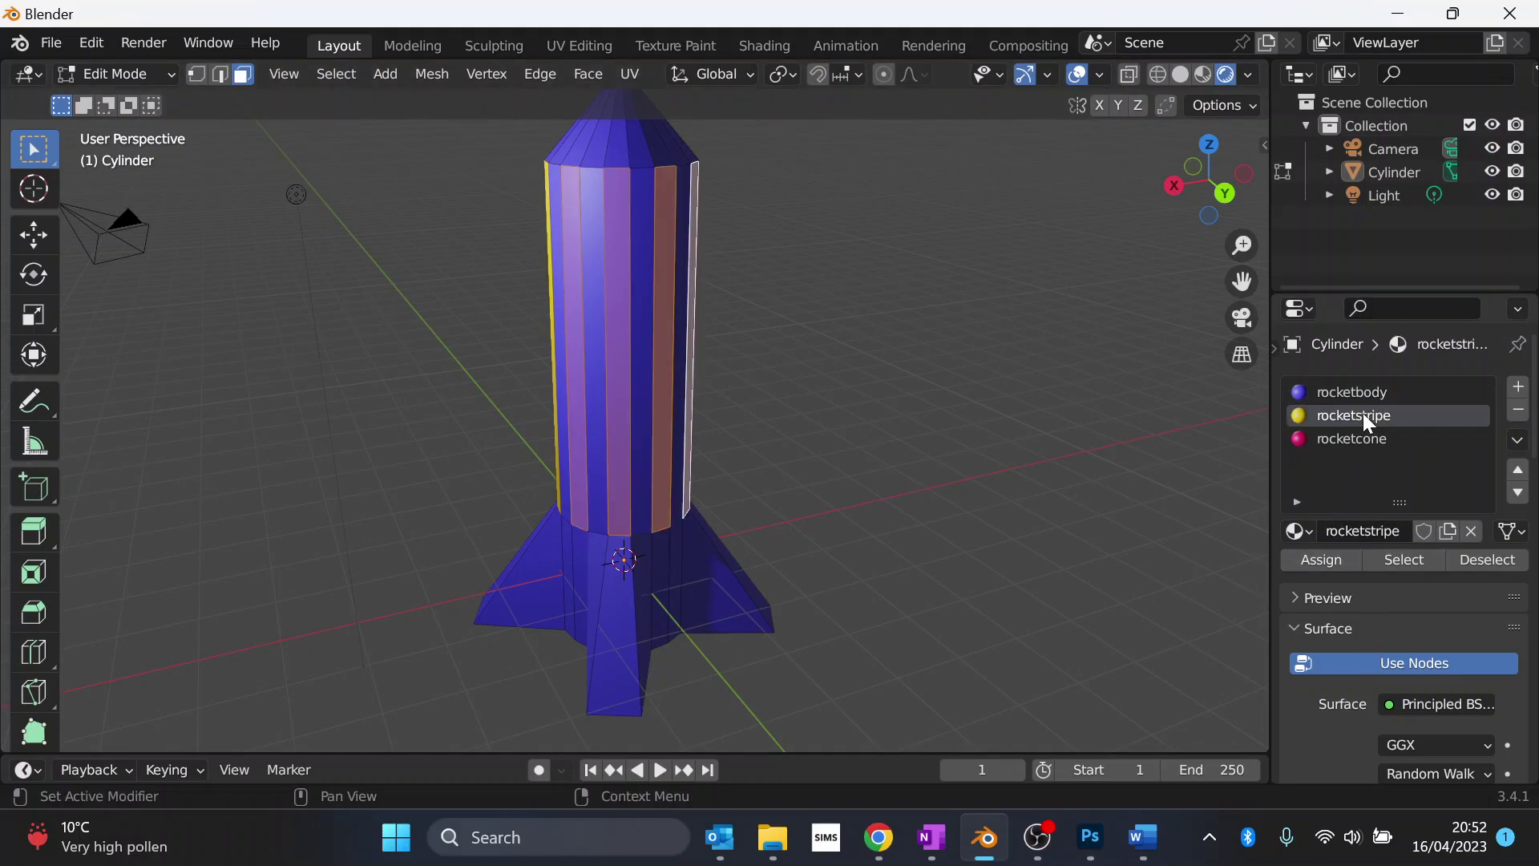
pyautogui.click(1333, 553)
# - Check the stripes from another side, and read the "Add a red nose" instructions in the Word worksheet before returning to Blender
pyautogui.moveTo(1212, 213); pyautogui.dragTo(1225, 338)
pyautogui.hotkey('alt', 'Tab')
pyautogui.scroll(-1, 892, 550)
pyautogui.scroll(-7, 889, 549)
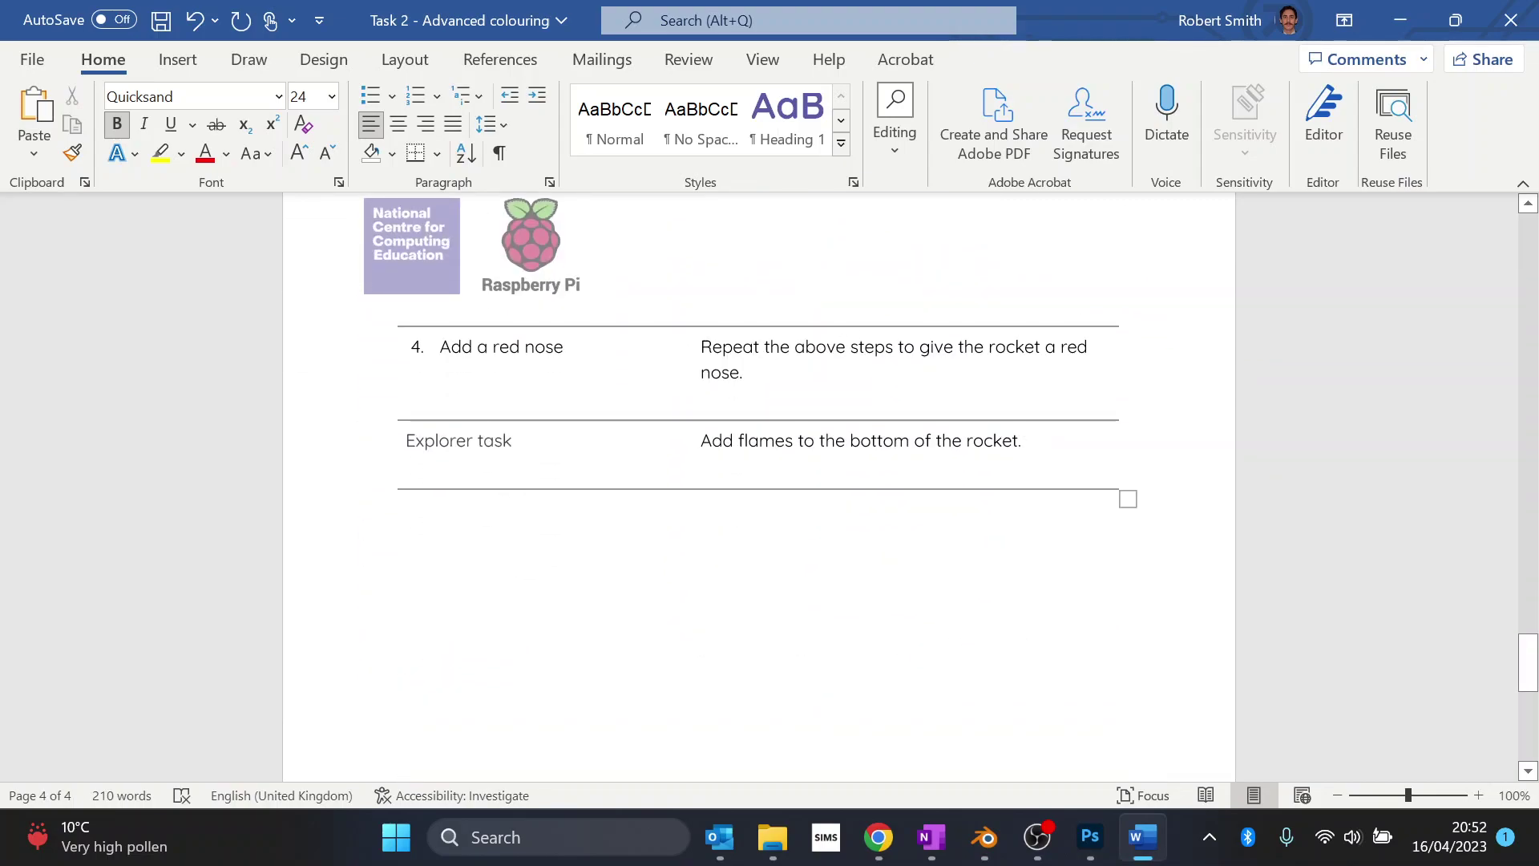
pyautogui.hotkey('alt', 'Tab')
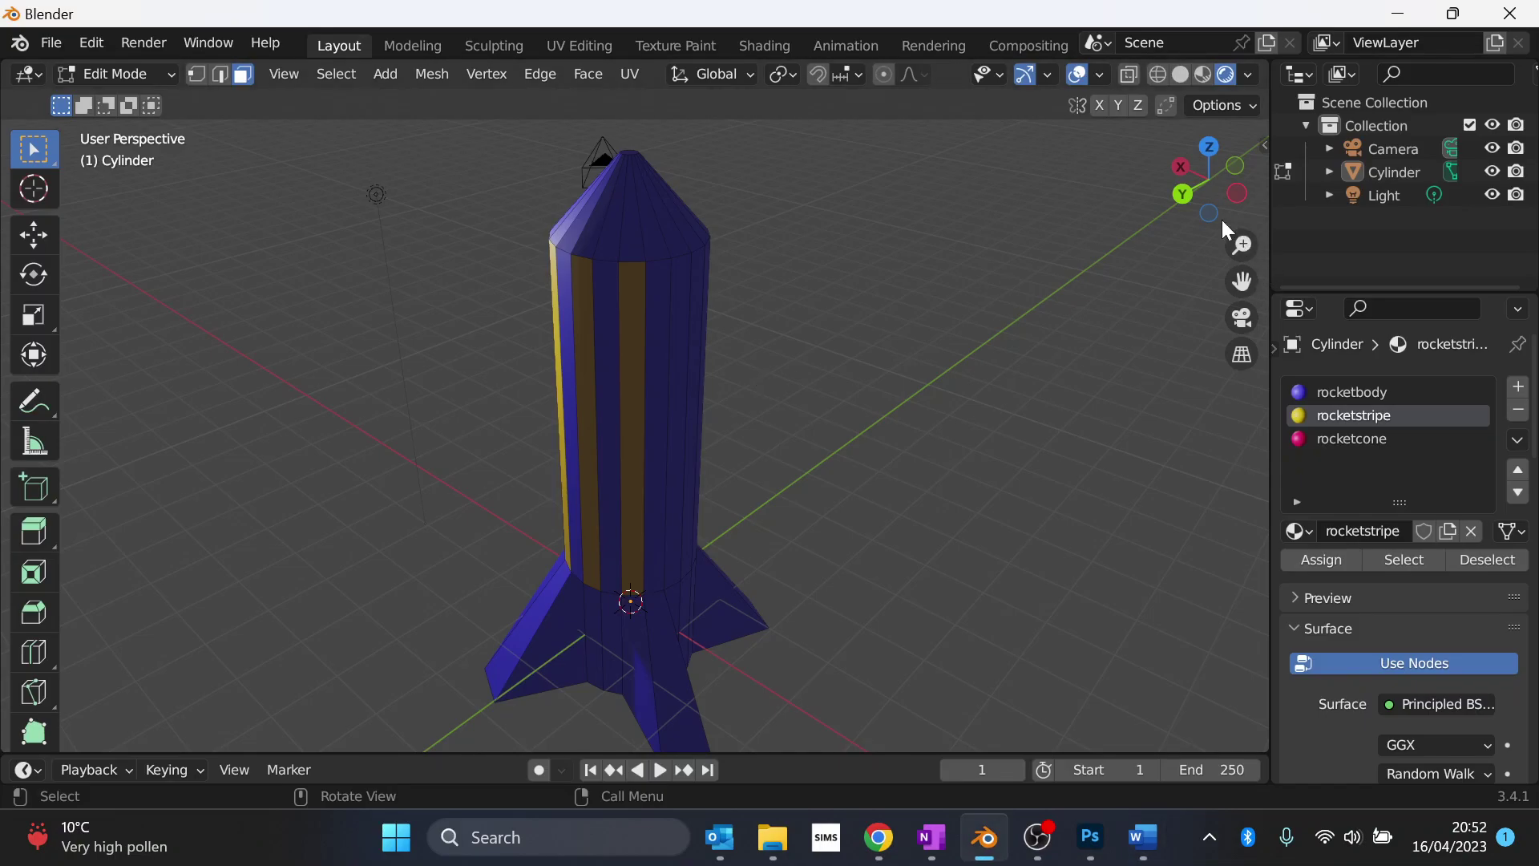
# - In top view, select all the sloping faces around the nose cone, leaving out the small tip face, and assign the rocketcone material
pyautogui.click(1207, 146)
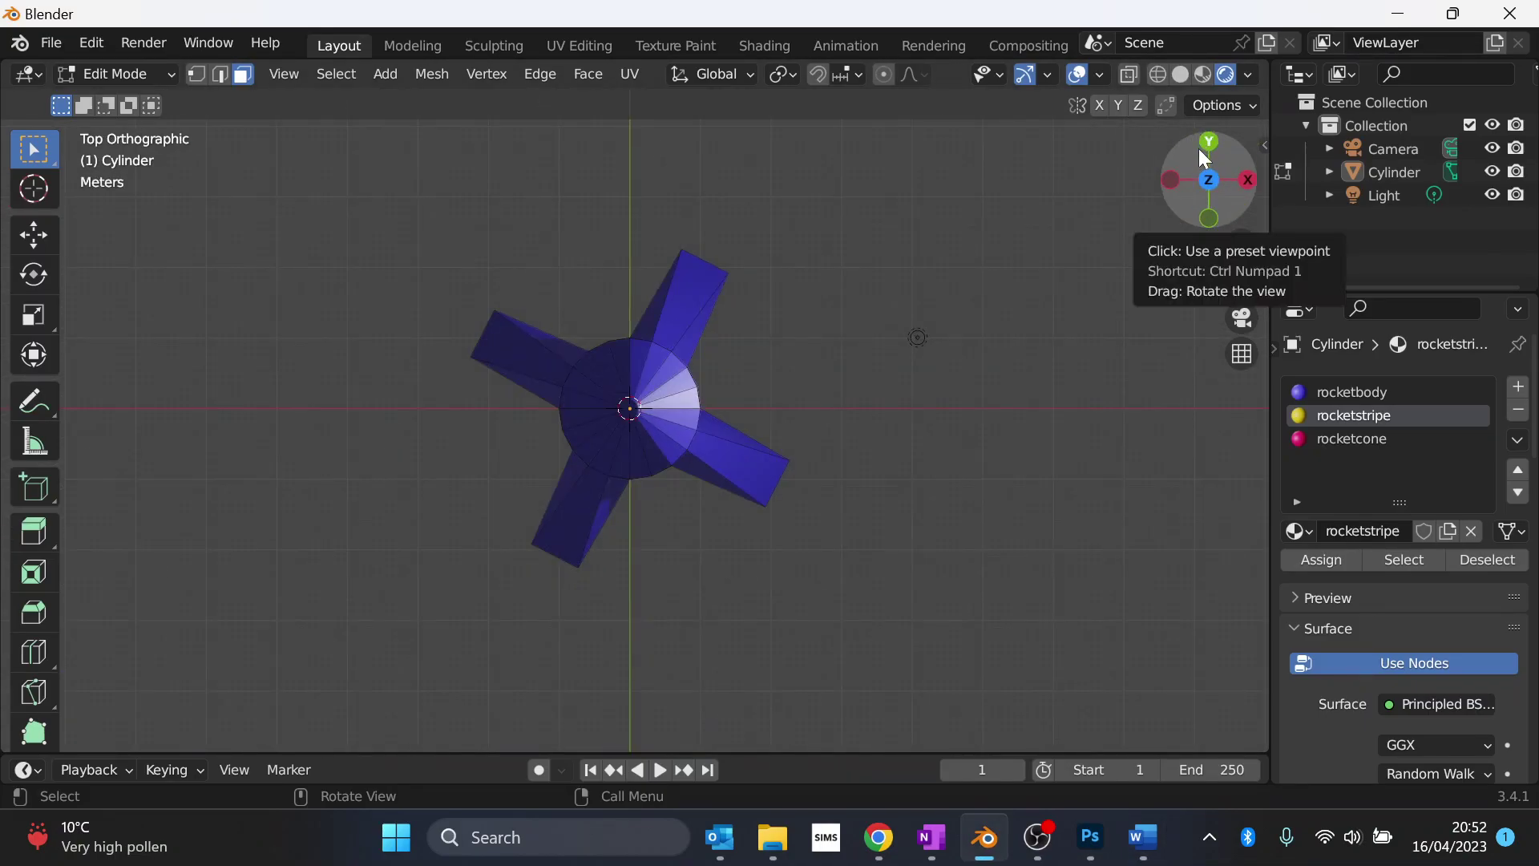
pyautogui.scroll(6, 618, 457)
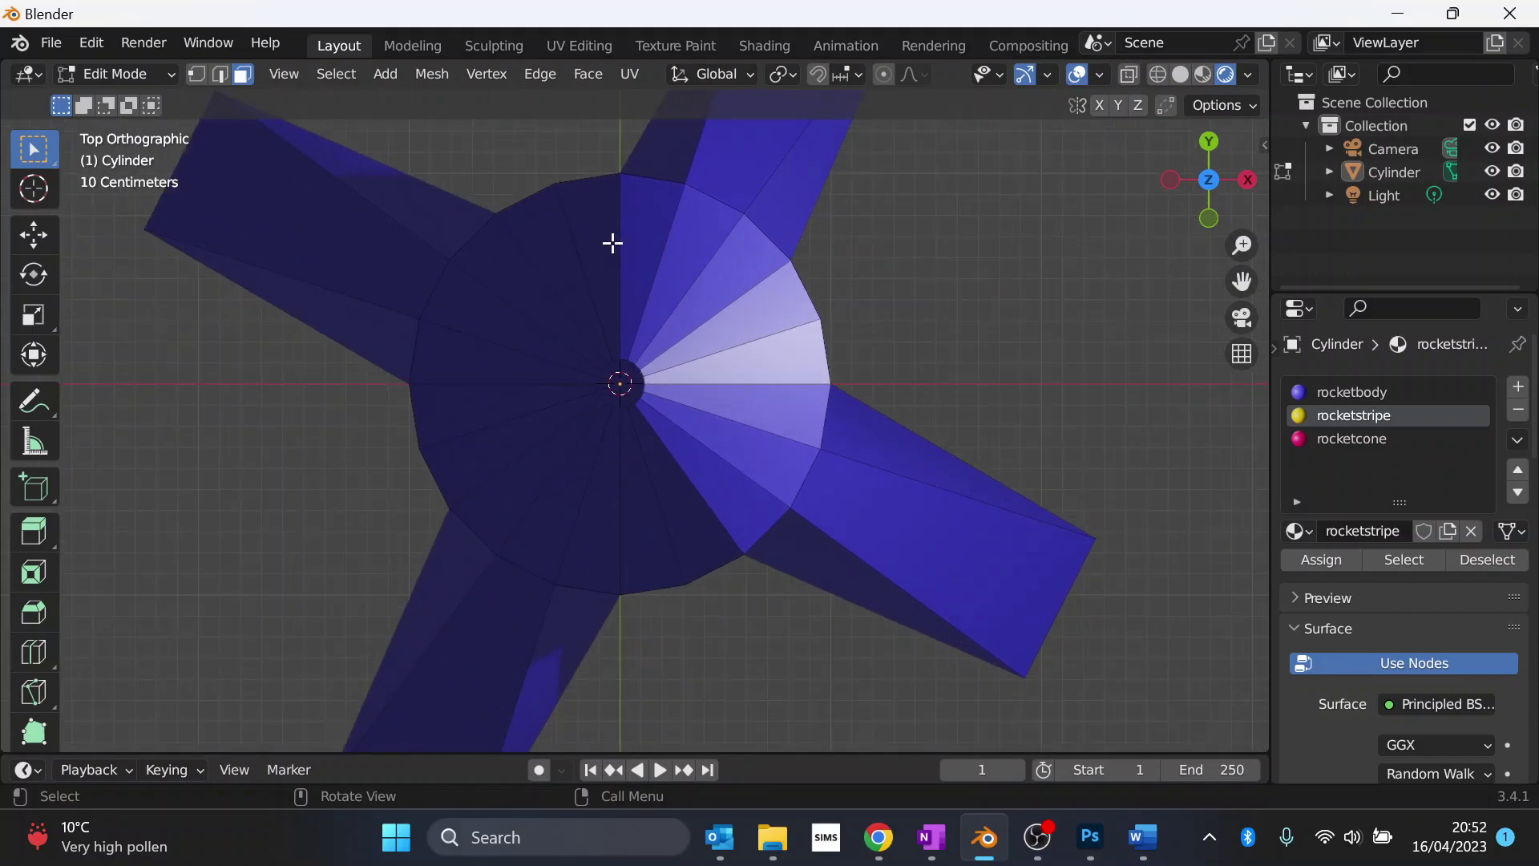
pyautogui.keyDown('shift'); pyautogui.click(612, 239); pyautogui.keyUp('shift')
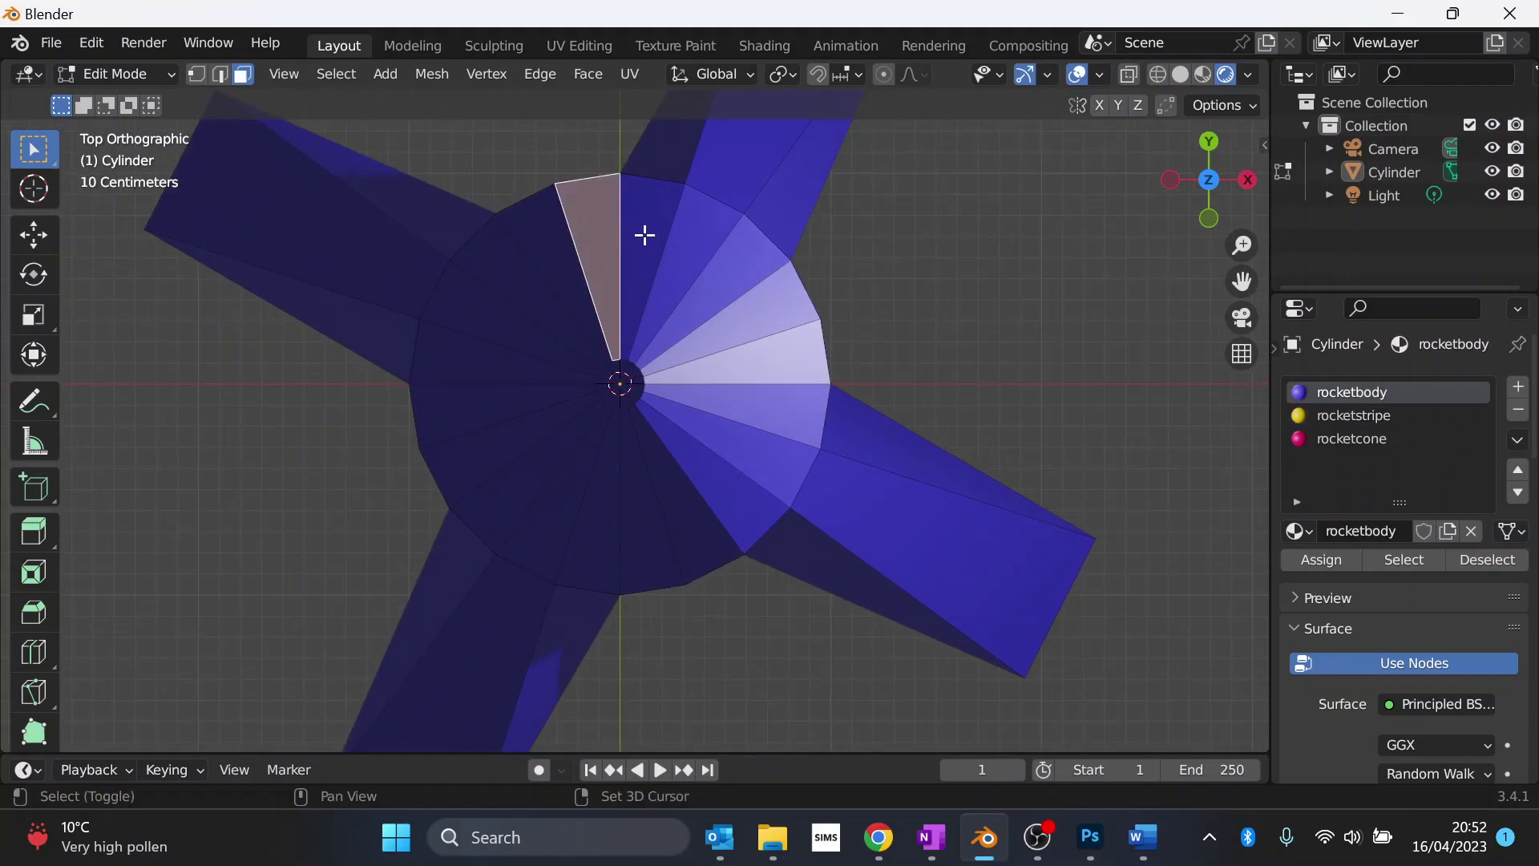
pyautogui.keyDown('shift'); pyautogui.click(661, 234); pyautogui.keyUp('shift')
pyautogui.keyDown('shift'); pyautogui.click(688, 239); pyautogui.keyUp('shift')
pyautogui.keyDown('shift'); pyautogui.click(740, 276); pyautogui.keyUp('shift')
pyautogui.keyDown('shift'); pyautogui.click(758, 317); pyautogui.keyUp('shift')
pyautogui.keyDown('shift'); pyautogui.click(776, 353); pyautogui.keyUp('shift')
pyautogui.keyDown('shift'); pyautogui.click(762, 431); pyautogui.keyUp('shift')
pyautogui.keyDown('shift'); pyautogui.click(741, 453); pyautogui.keyUp('shift')
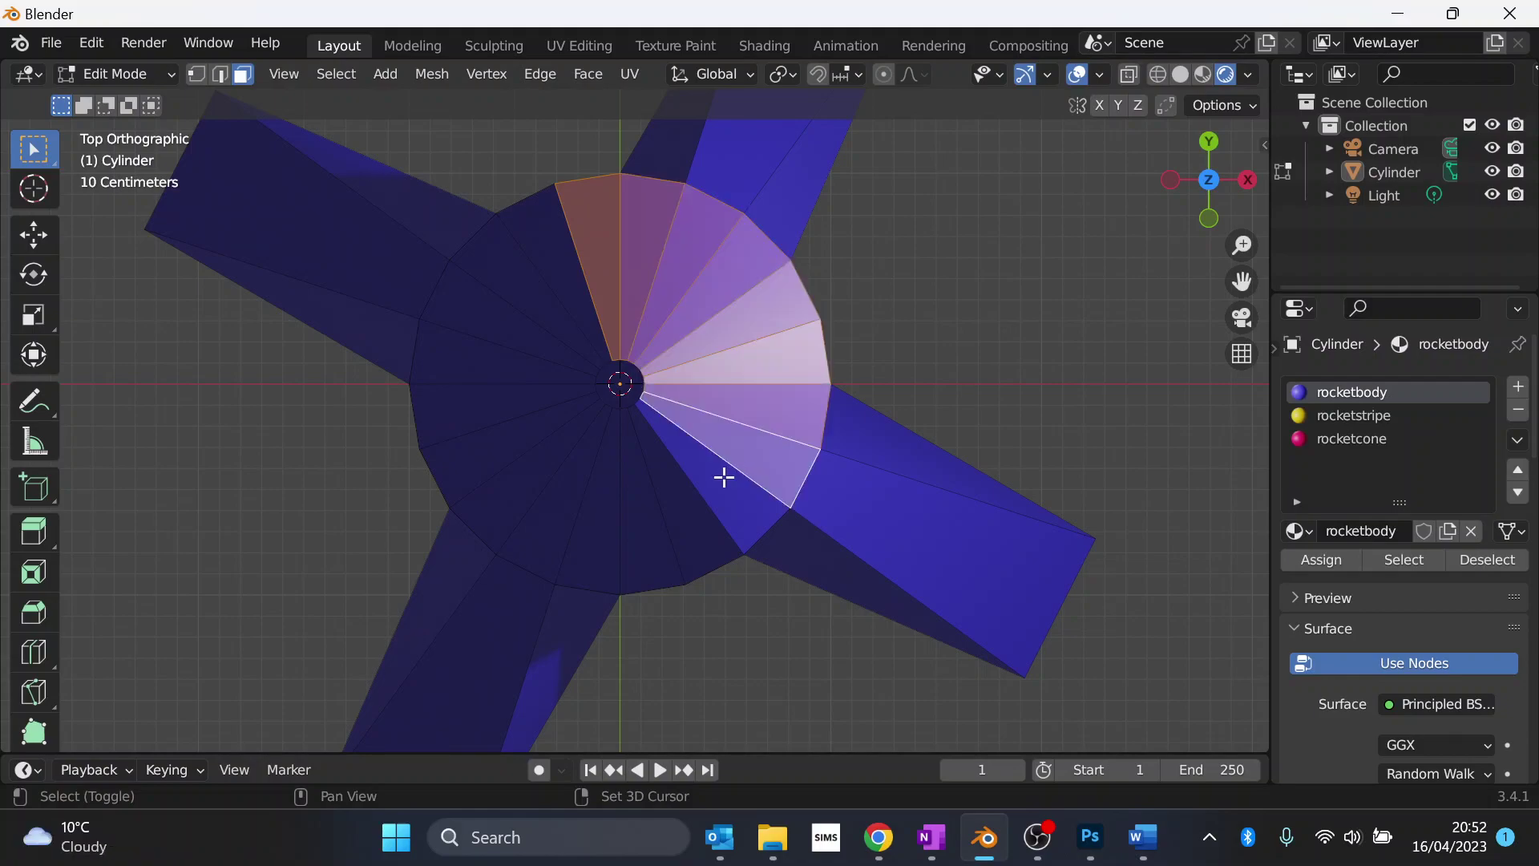
pyautogui.keyDown('shift'); pyautogui.click(719, 480); pyautogui.keyUp('shift')
pyautogui.keyDown('shift'); pyautogui.click(691, 505); pyautogui.keyUp('shift')
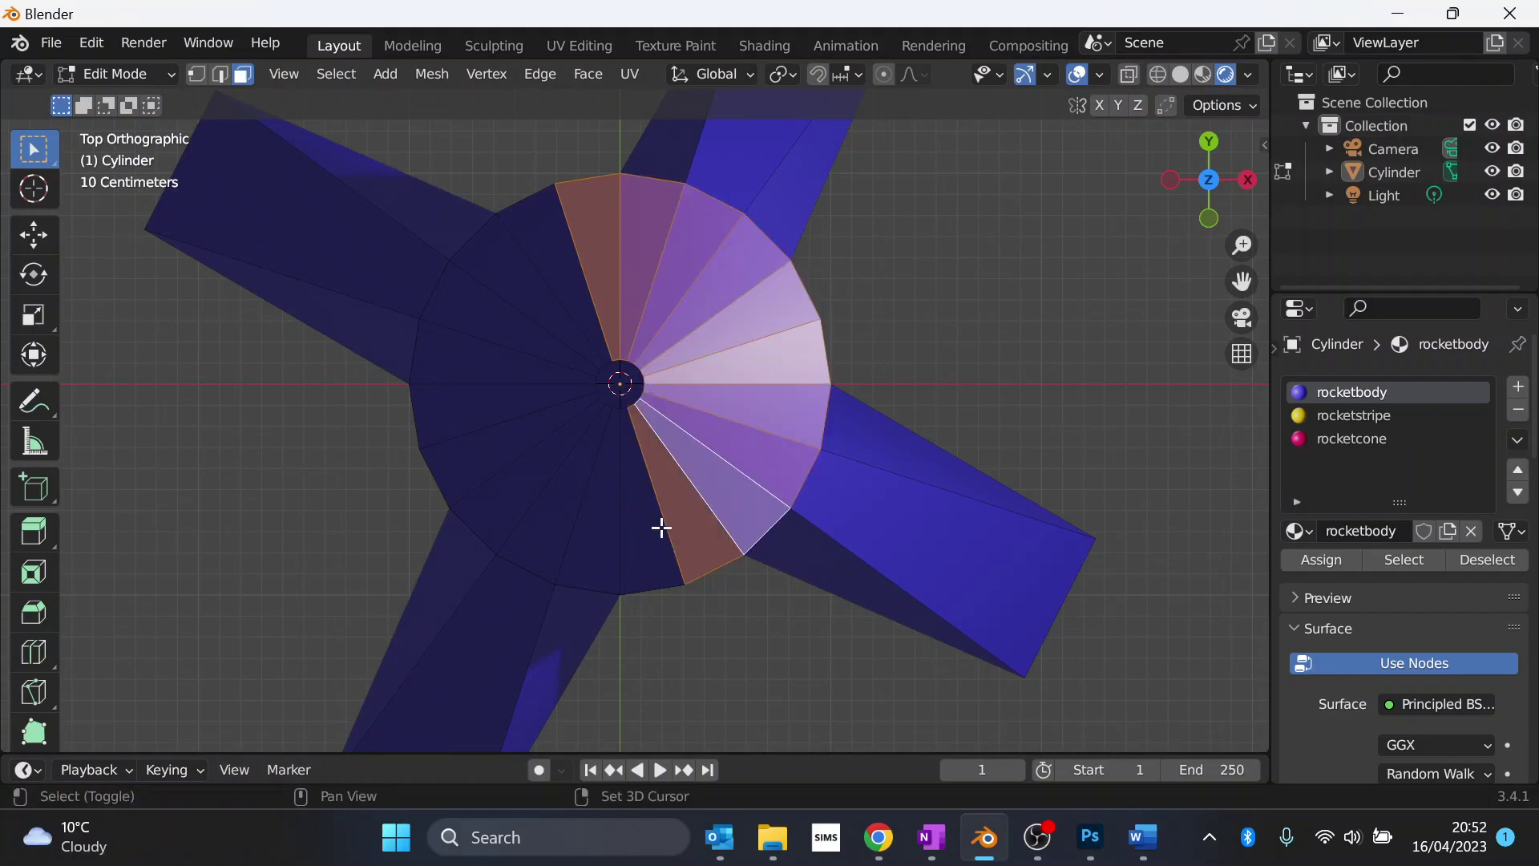
pyautogui.keyDown('shift'); pyautogui.click(596, 542); pyautogui.keyUp('shift')
pyautogui.keyDown('shift'); pyautogui.click(627, 539); pyautogui.keyUp('shift')
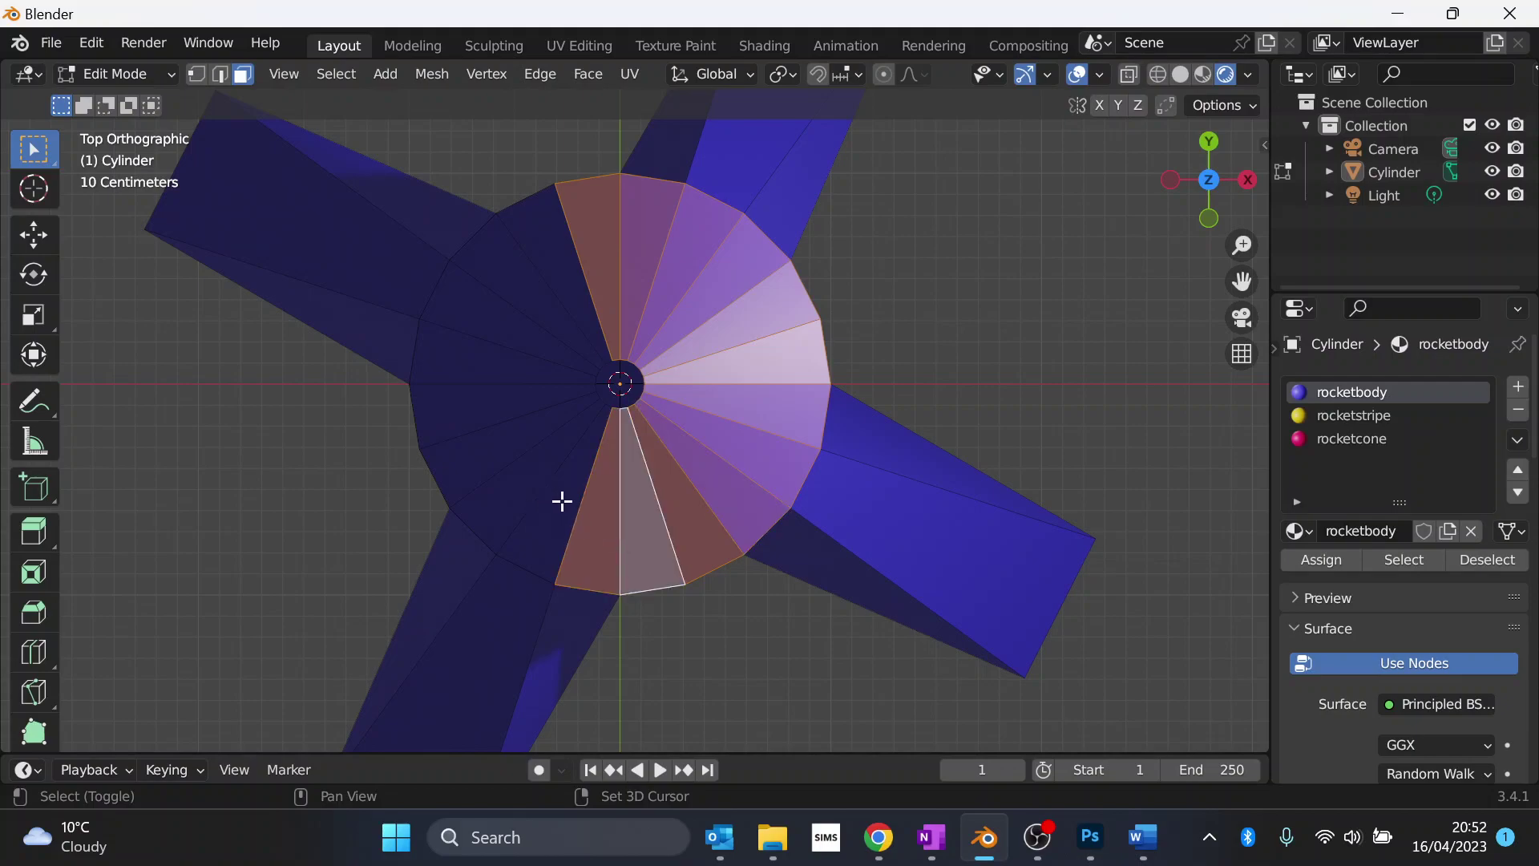
pyautogui.keyDown('shift'); pyautogui.click(553, 493); pyautogui.keyUp('shift')
pyautogui.keyDown('shift'); pyautogui.click(525, 470); pyautogui.keyUp('shift')
pyautogui.keyDown('shift'); pyautogui.click(502, 440); pyautogui.keyUp('shift')
pyautogui.keyDown('shift'); pyautogui.click(481, 404); pyautogui.keyUp('shift')
pyautogui.keyDown('shift'); pyautogui.click(497, 352); pyautogui.keyUp('shift')
pyautogui.keyDown('shift'); pyautogui.click(515, 327); pyautogui.keyUp('shift')
pyautogui.keyDown('shift'); pyautogui.click(536, 290); pyautogui.keyUp('shift')
pyautogui.keyDown('shift'); pyautogui.click(560, 267); pyautogui.keyUp('shift')
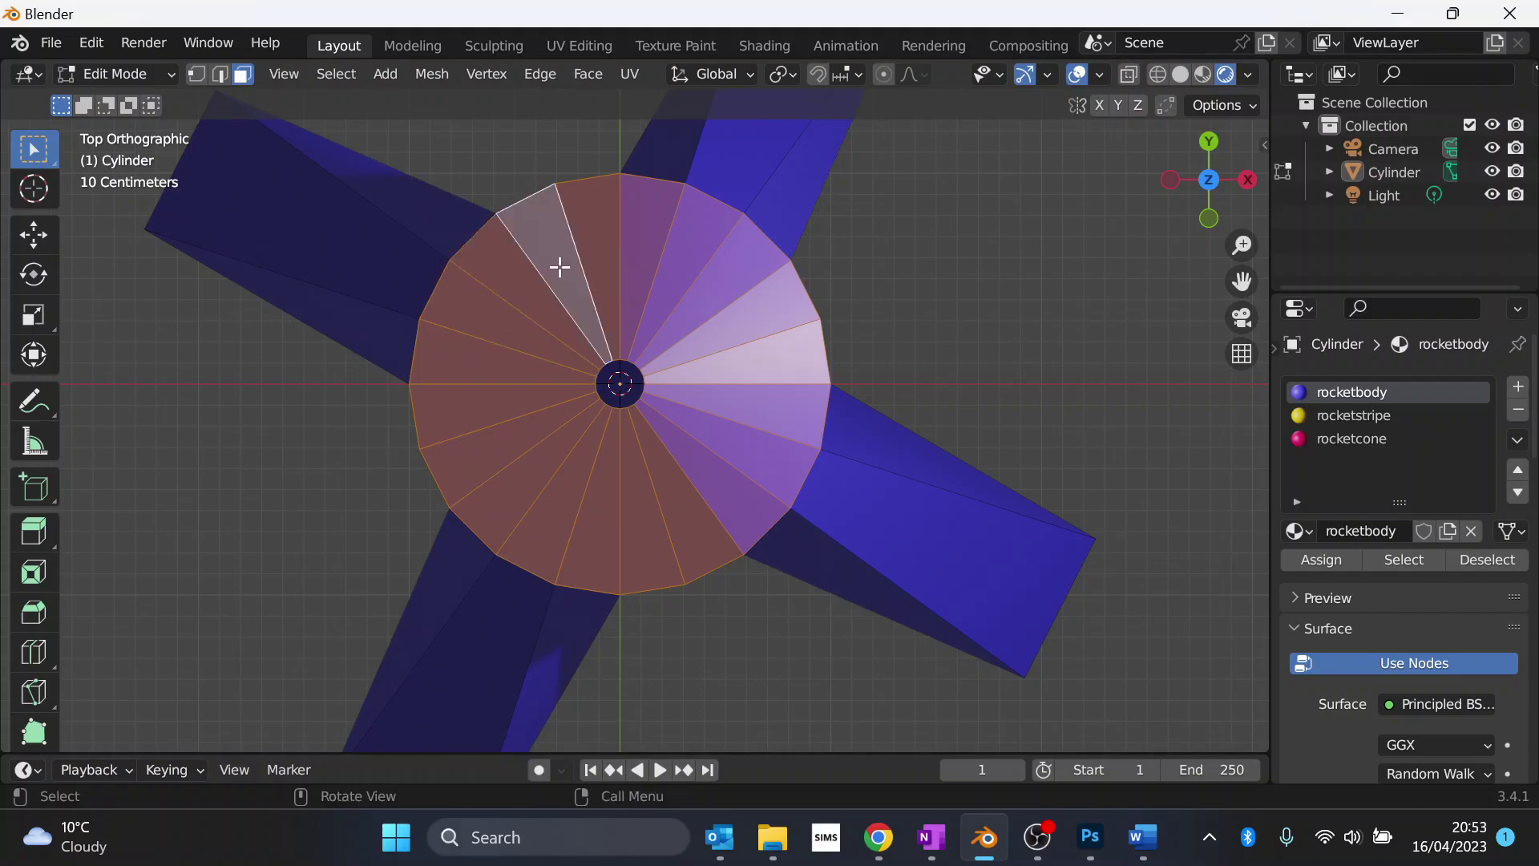
pyautogui.click(1388, 441)
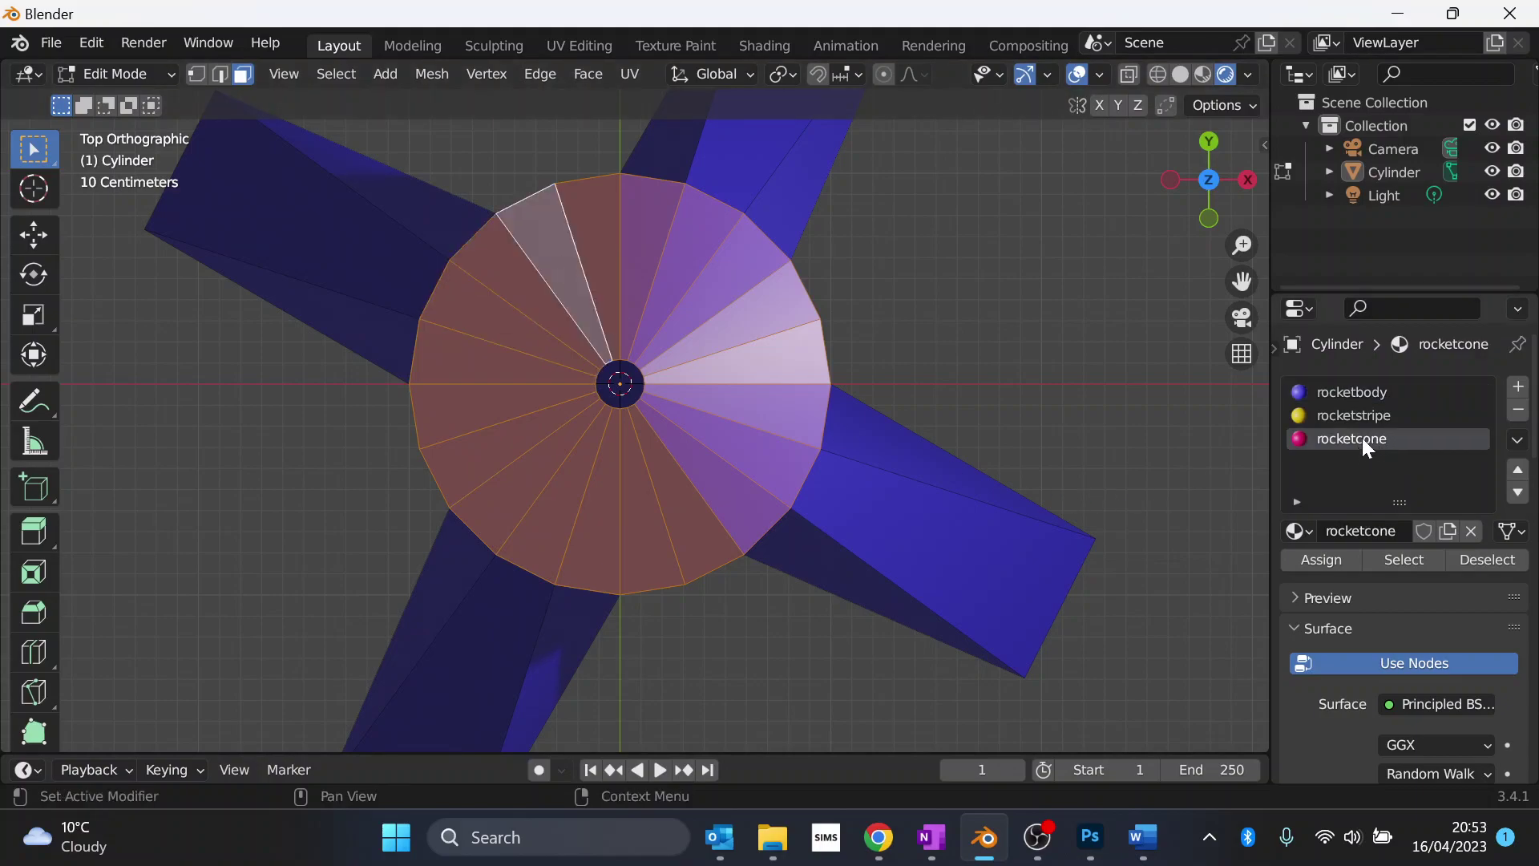
pyautogui.click(1330, 556)
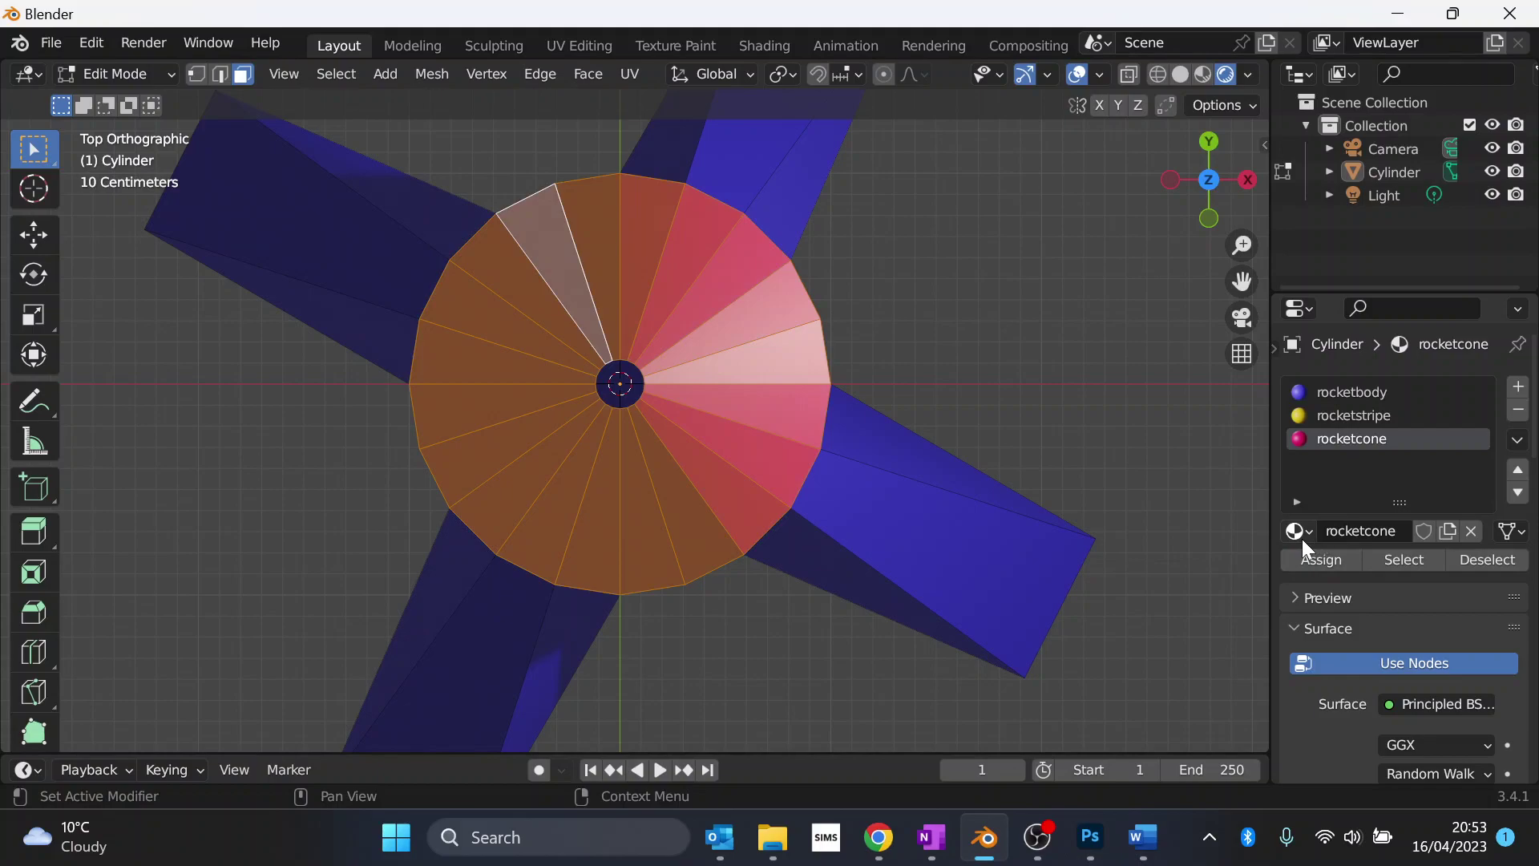
pyautogui.click(1195, 470)
# - Select the small flat face at the tip of the nose cone and assign it the rocketstripe material
pyautogui.moveTo(1208, 182); pyautogui.dragTo(1212, 71)
pyautogui.scroll(-5, 828, 340)
pyautogui.moveTo(1206, 172); pyautogui.dragTo(1191, 191)
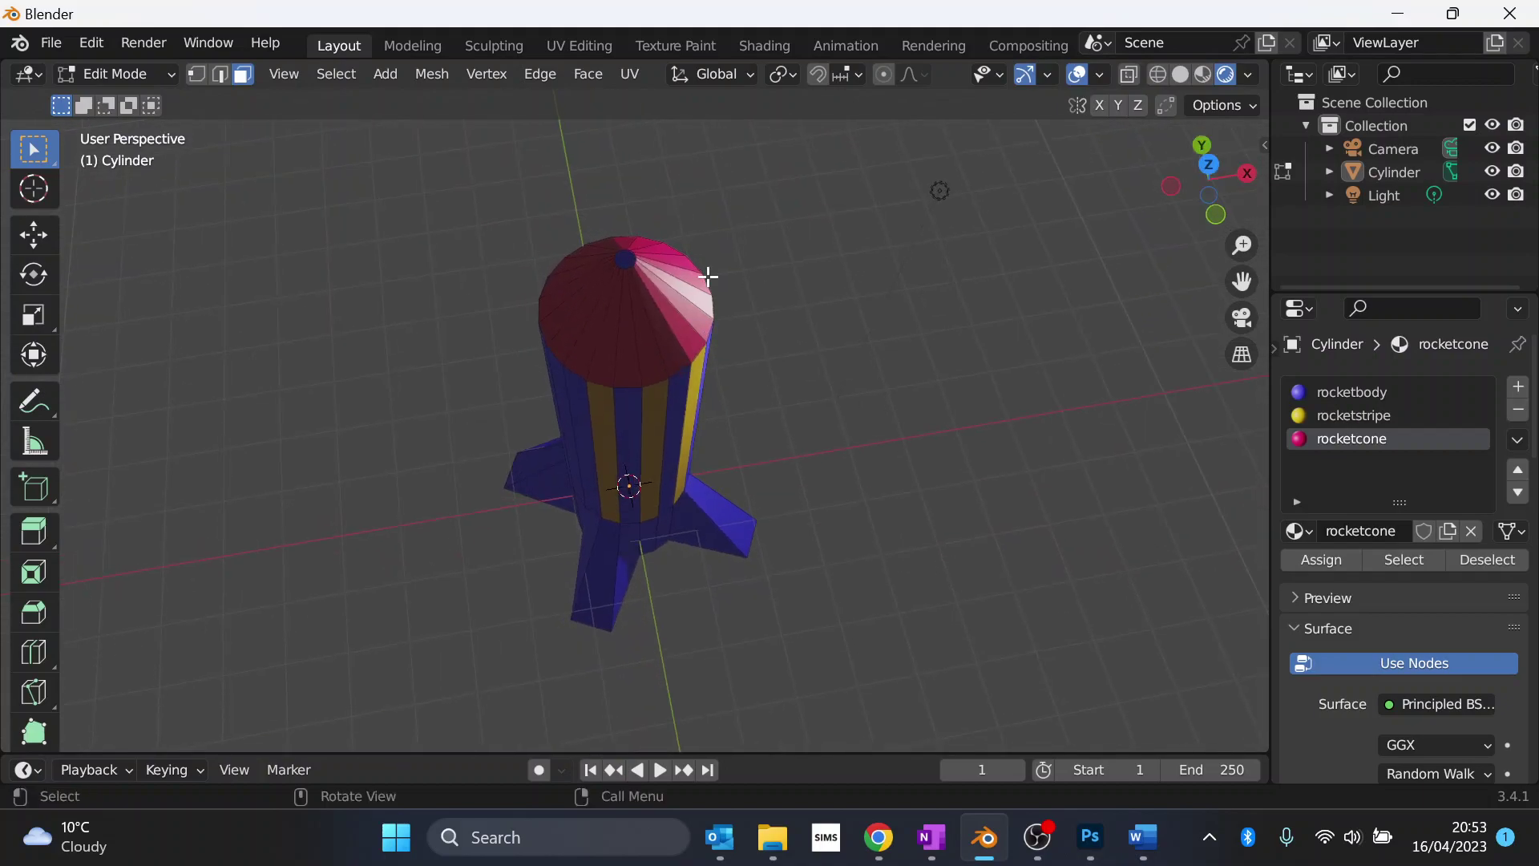
pyautogui.scroll(5, 677, 267)
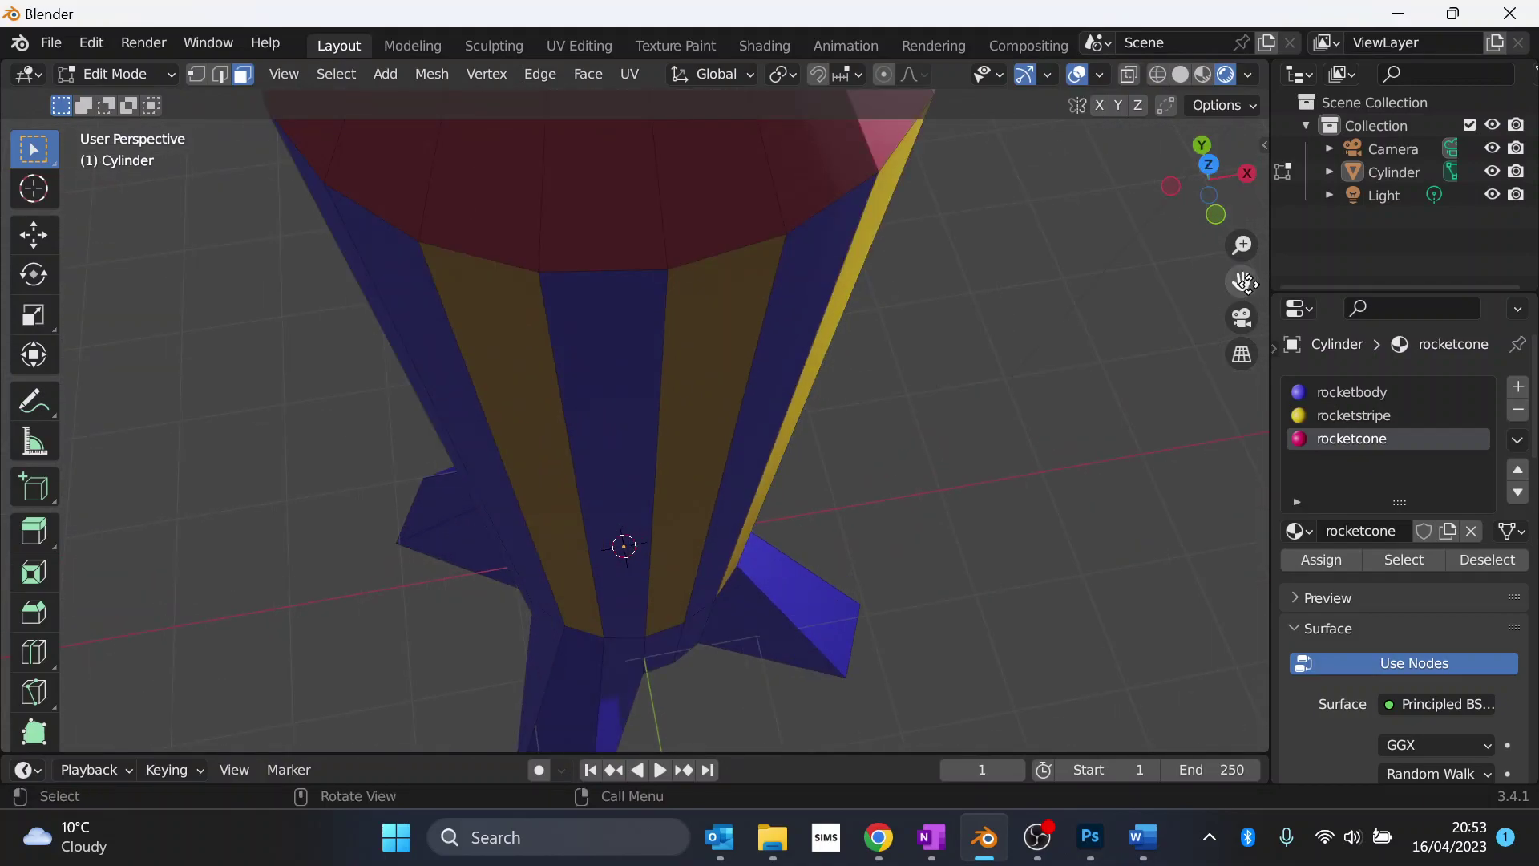
pyautogui.scroll(4, 969, 267)
pyautogui.click(795, 283)
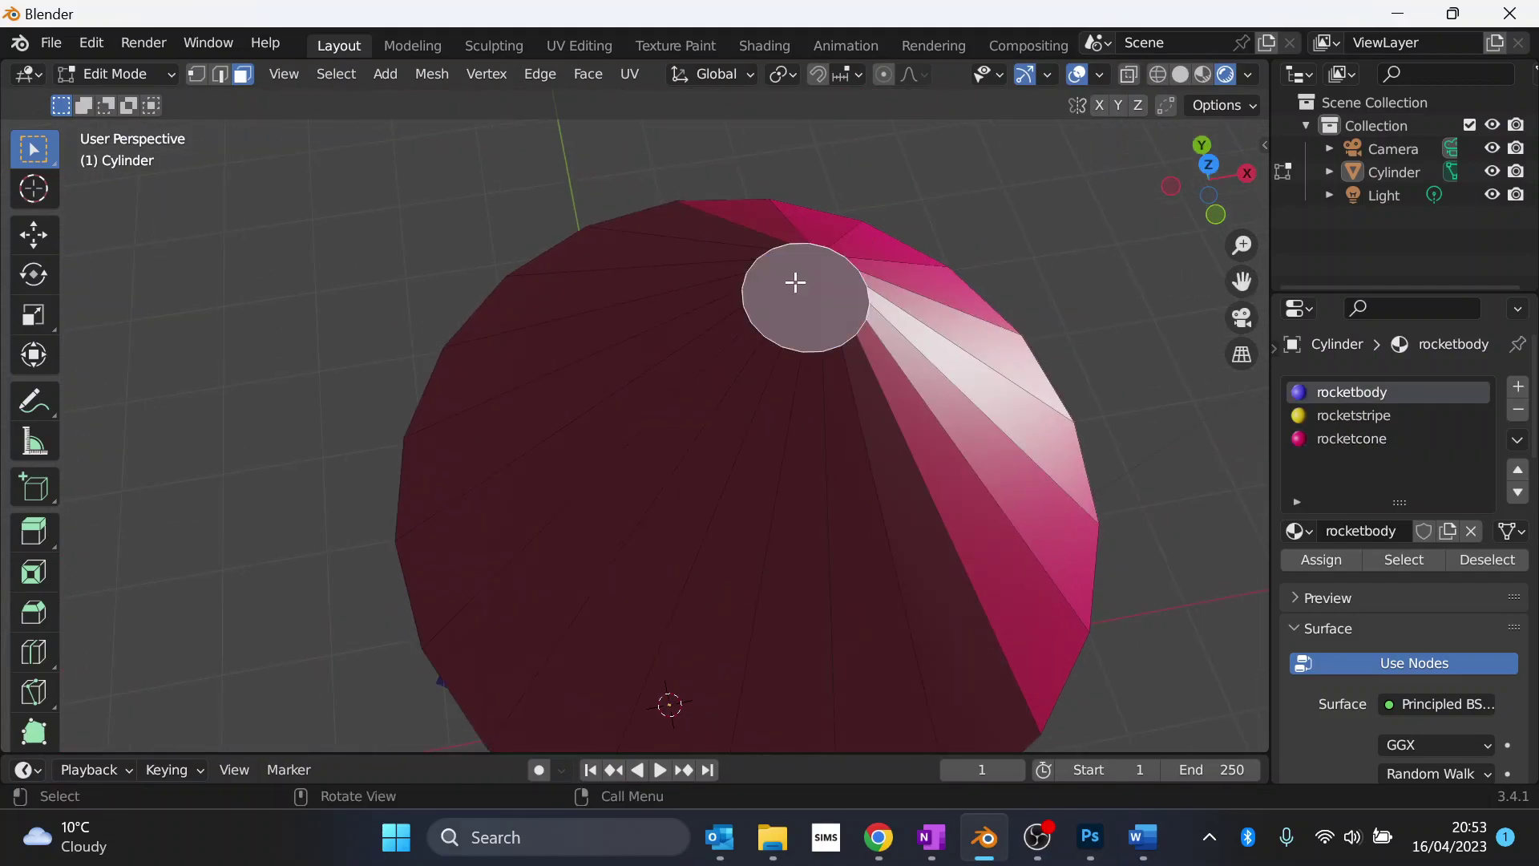
pyautogui.click(1360, 419)
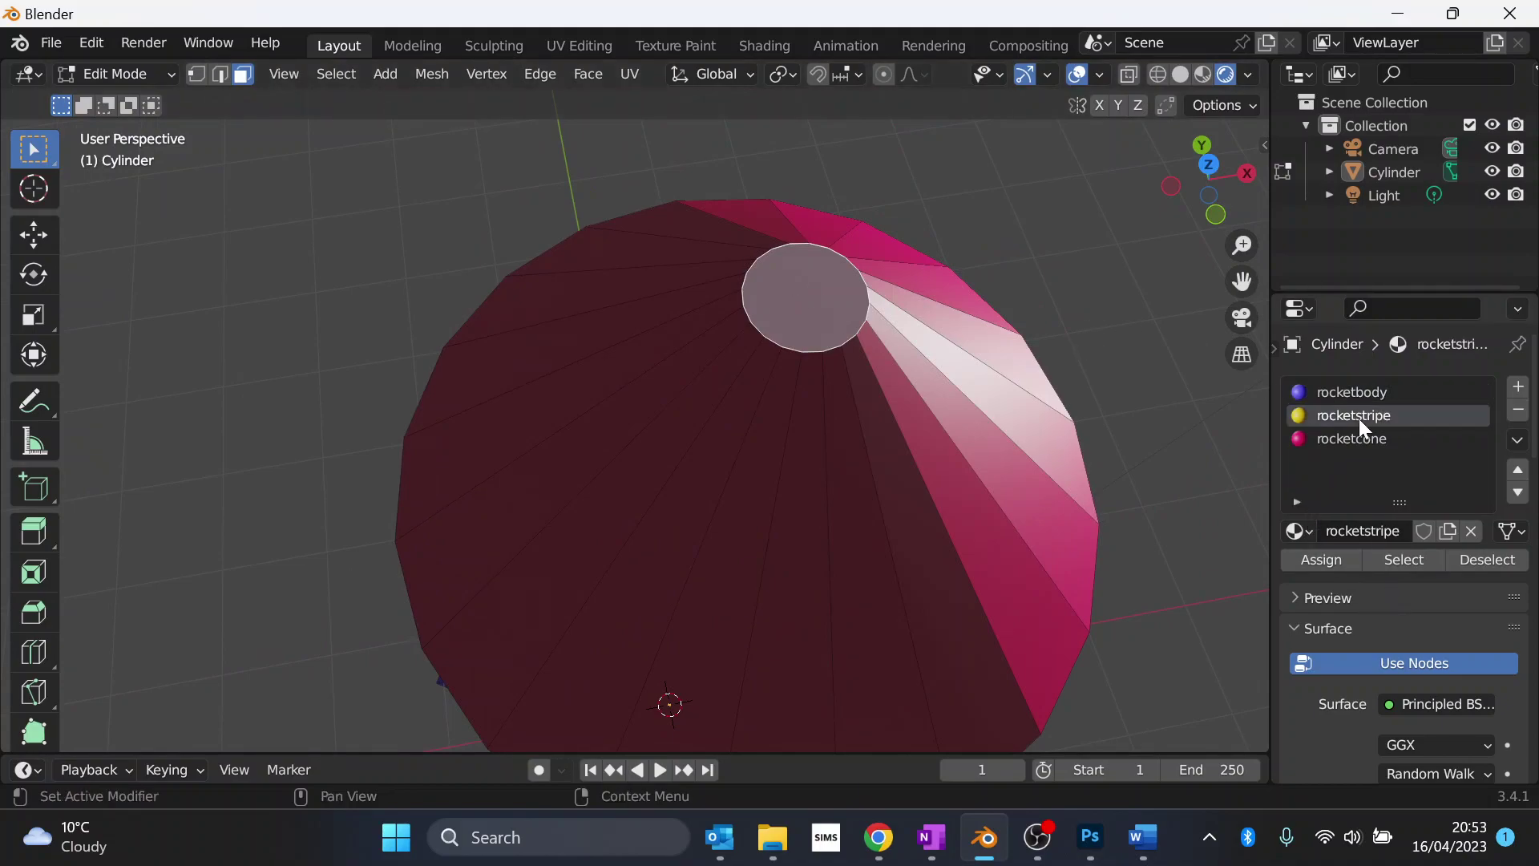
pyautogui.click(1340, 558)
# - Inspect the coloured rocket from several angles, checking the nose cone, stripes and fins
pyautogui.scroll(-4, 1131, 454)
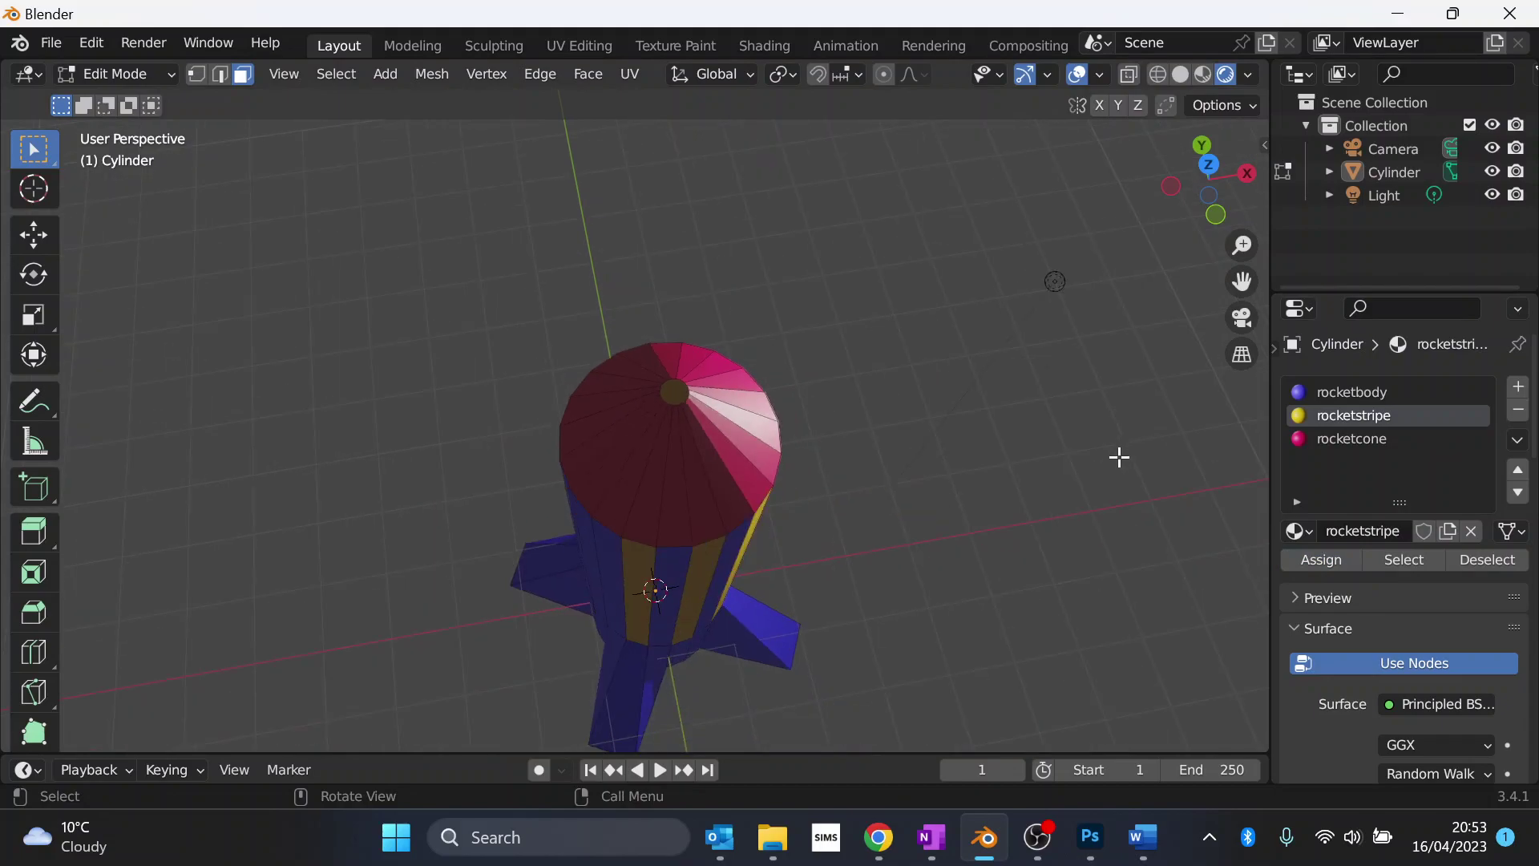
pyautogui.moveTo(1195, 233); pyautogui.dragTo(989, 420, button='middle')
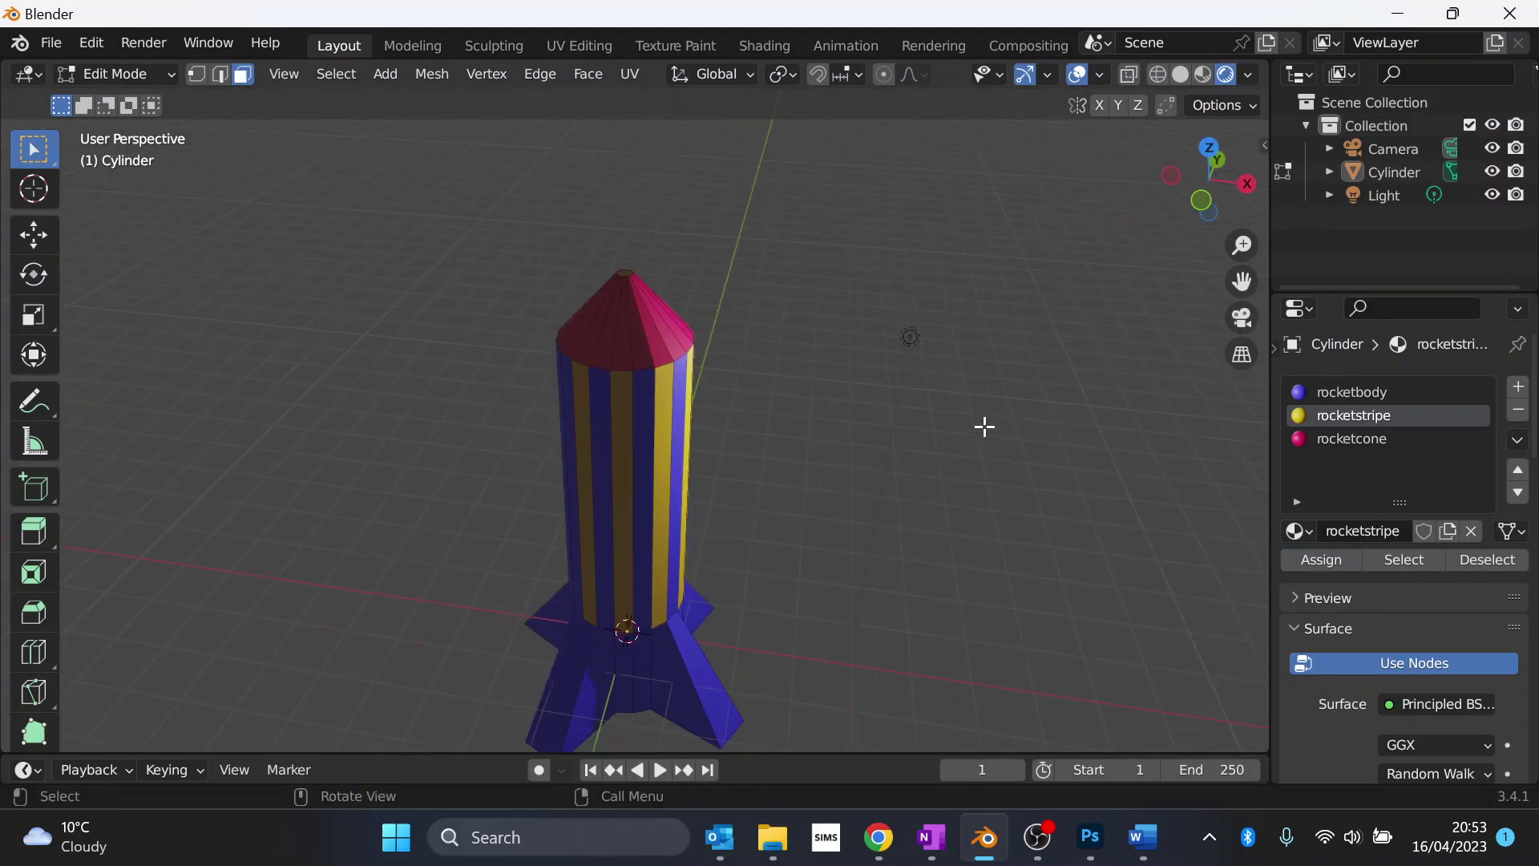
pyautogui.moveTo(1242, 280); pyautogui.dragTo(832, 492)
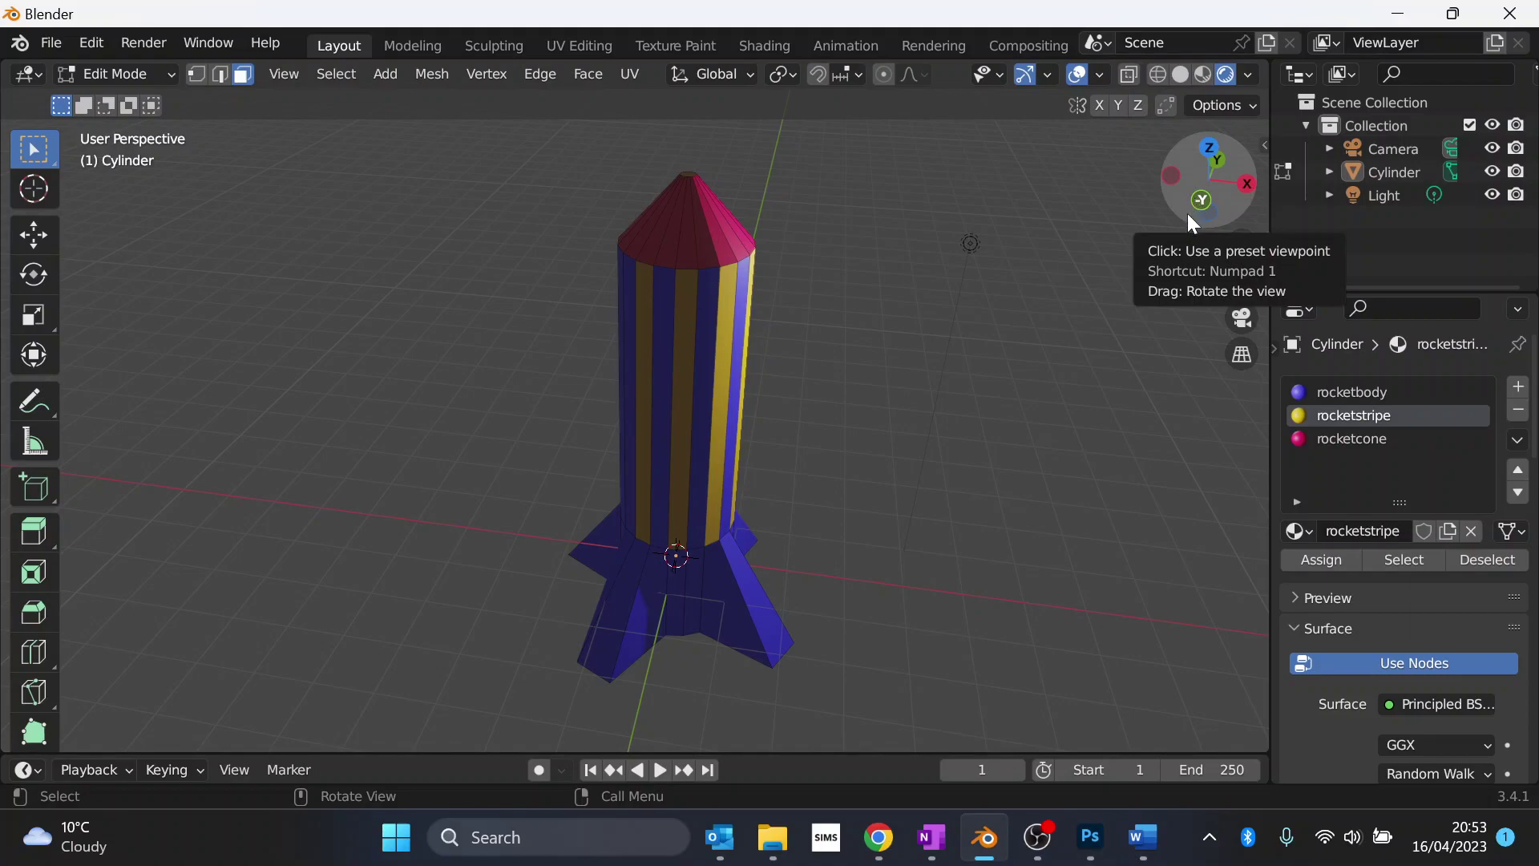
pyautogui.keyDown('shift'); pyautogui.moveTo(804, 702); pyautogui.dragTo(834, 529, button='middle'); pyautogui.keyUp('shift')
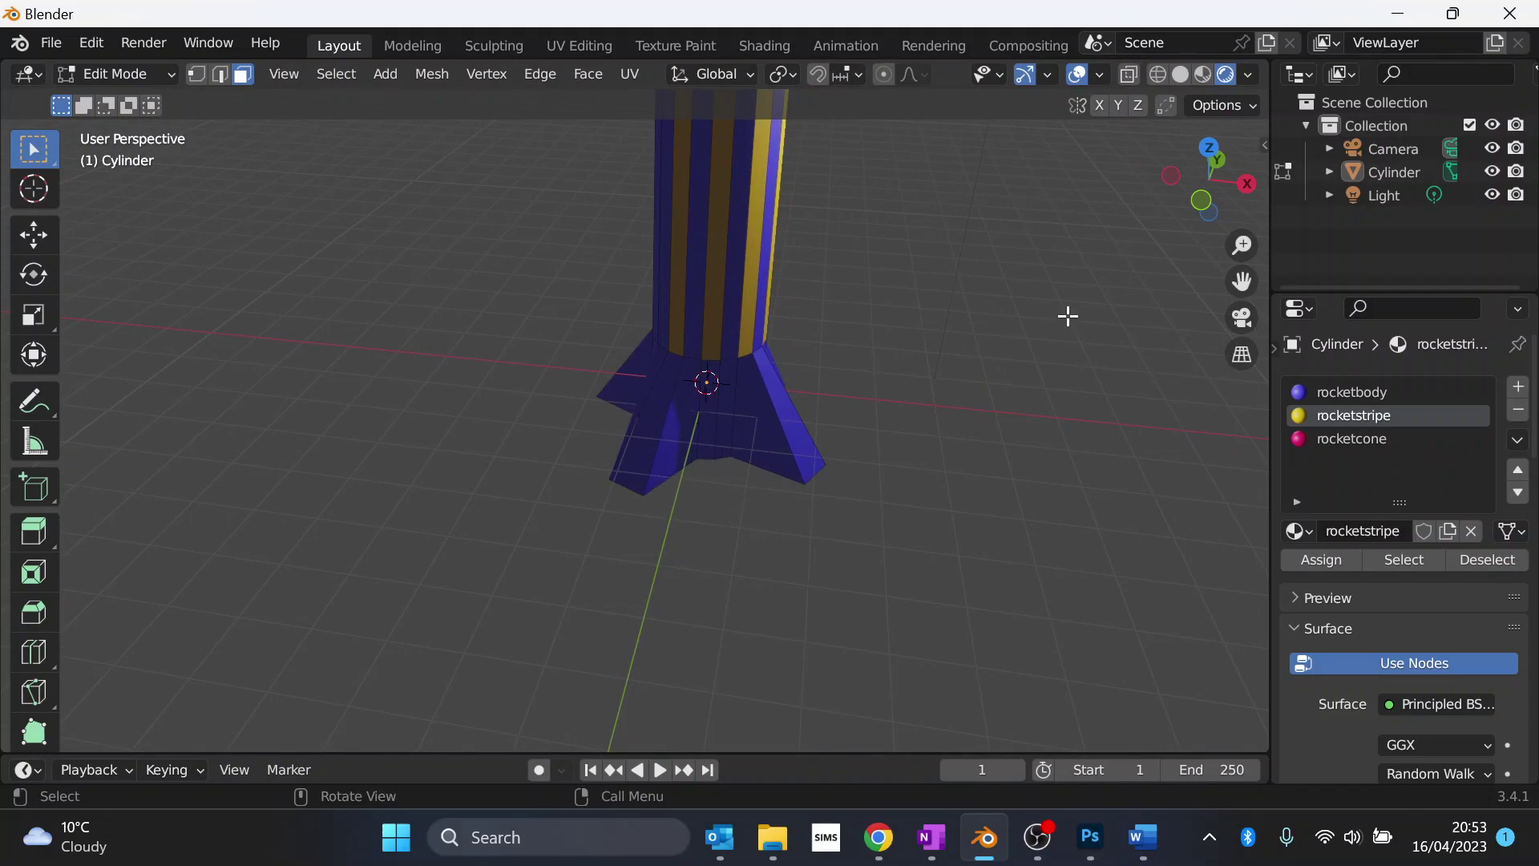
pyautogui.moveTo(1210, 177); pyautogui.dragTo(831, 604)
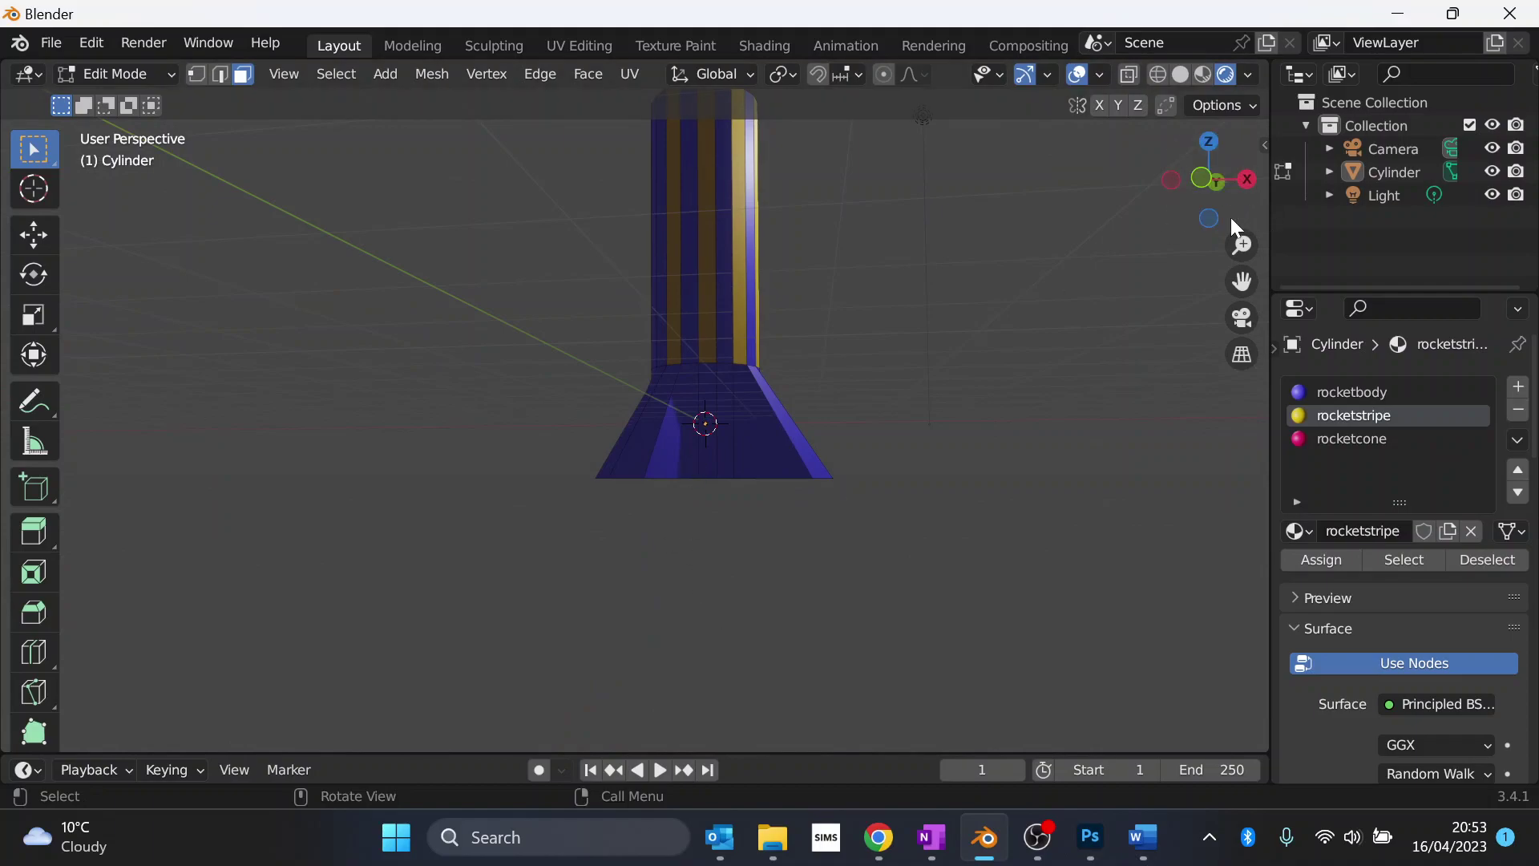
pyautogui.moveTo(1208, 205); pyautogui.dragTo(1043, 257)
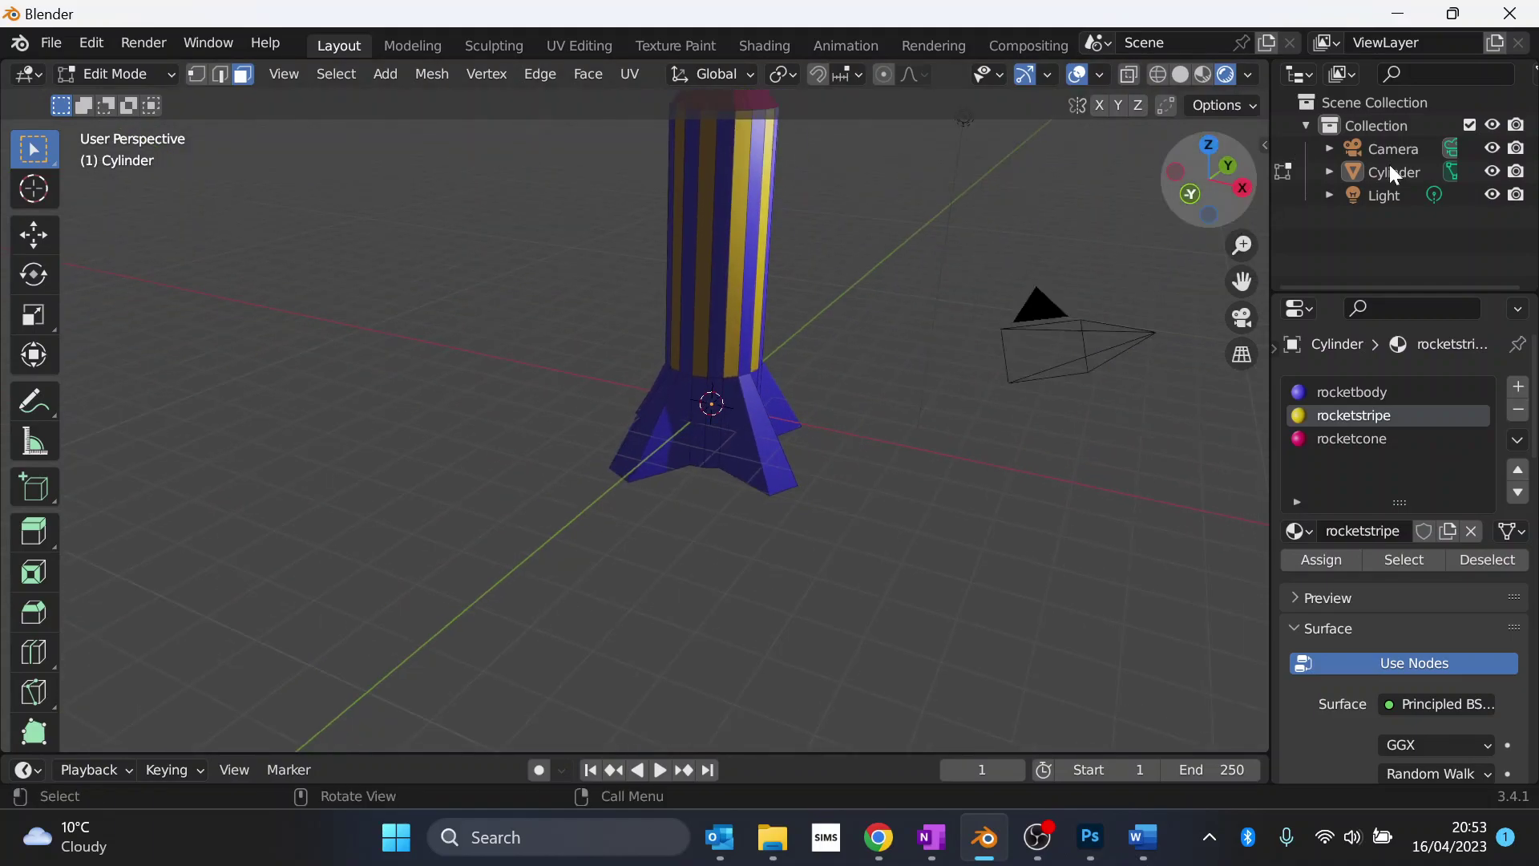